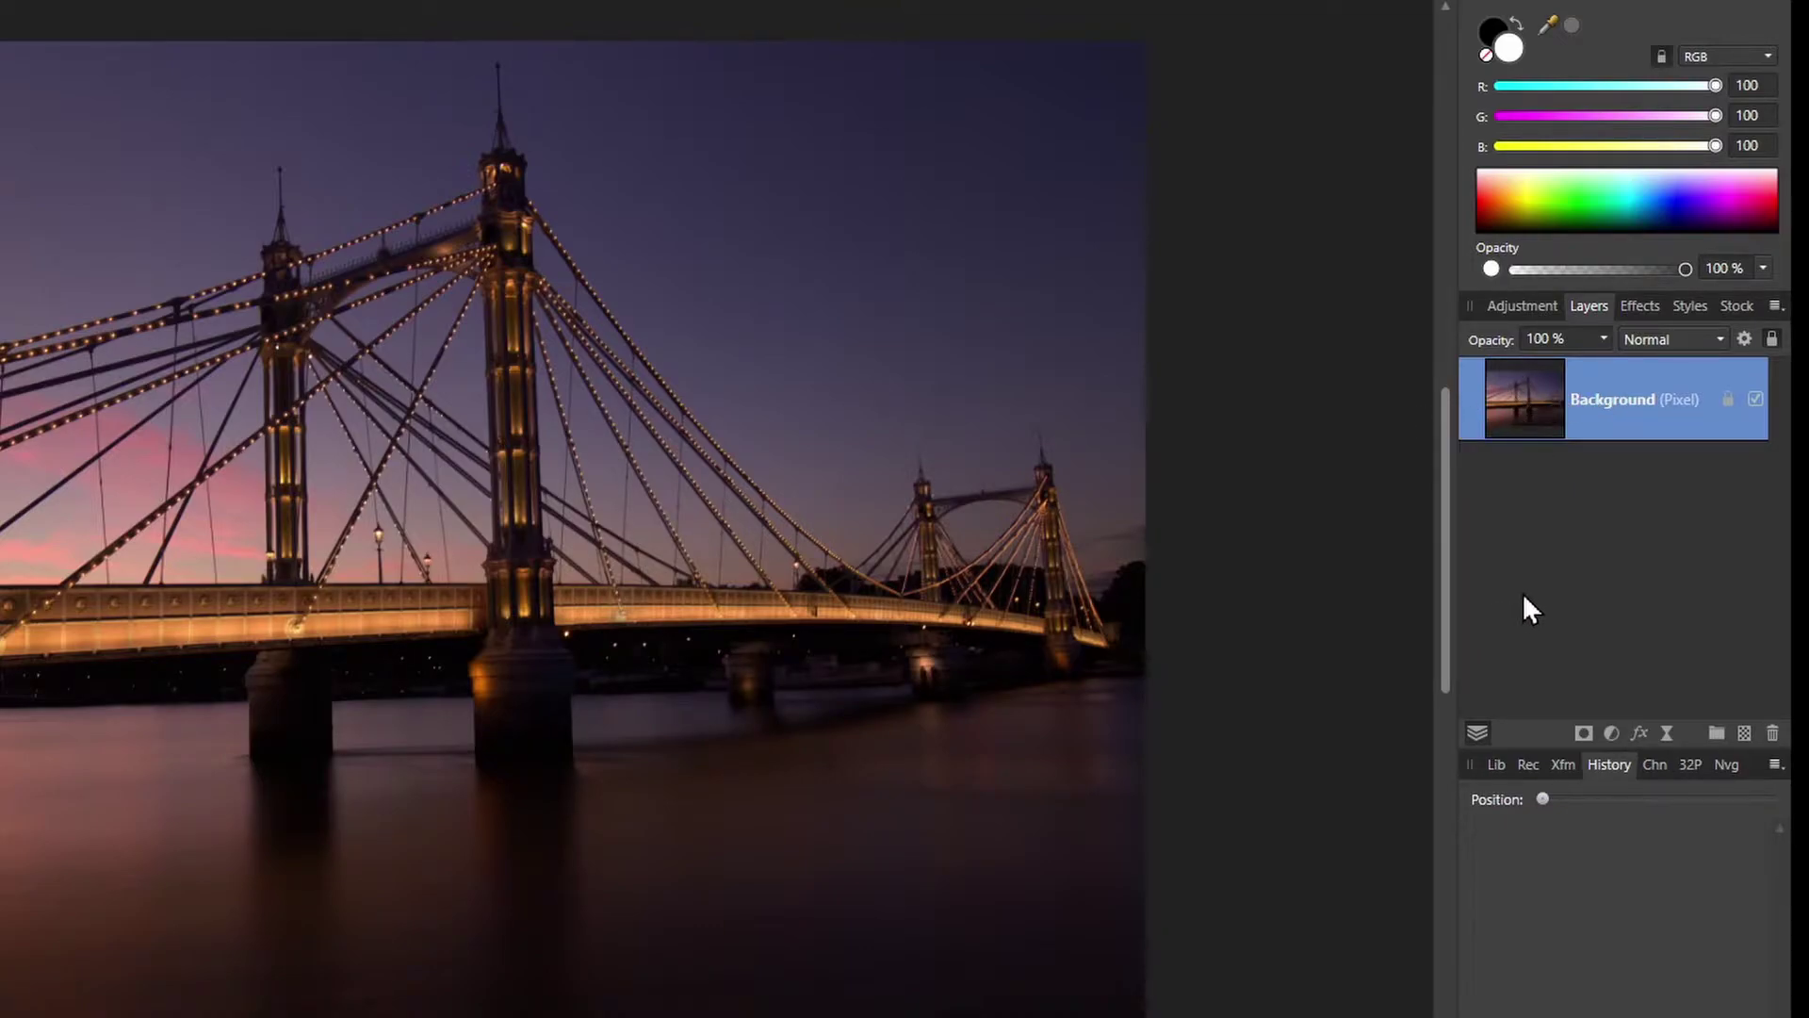
Step: Enable an Outline layer effect on the Background layer, keeping the effect settings clear of the photo
click(1638, 733)
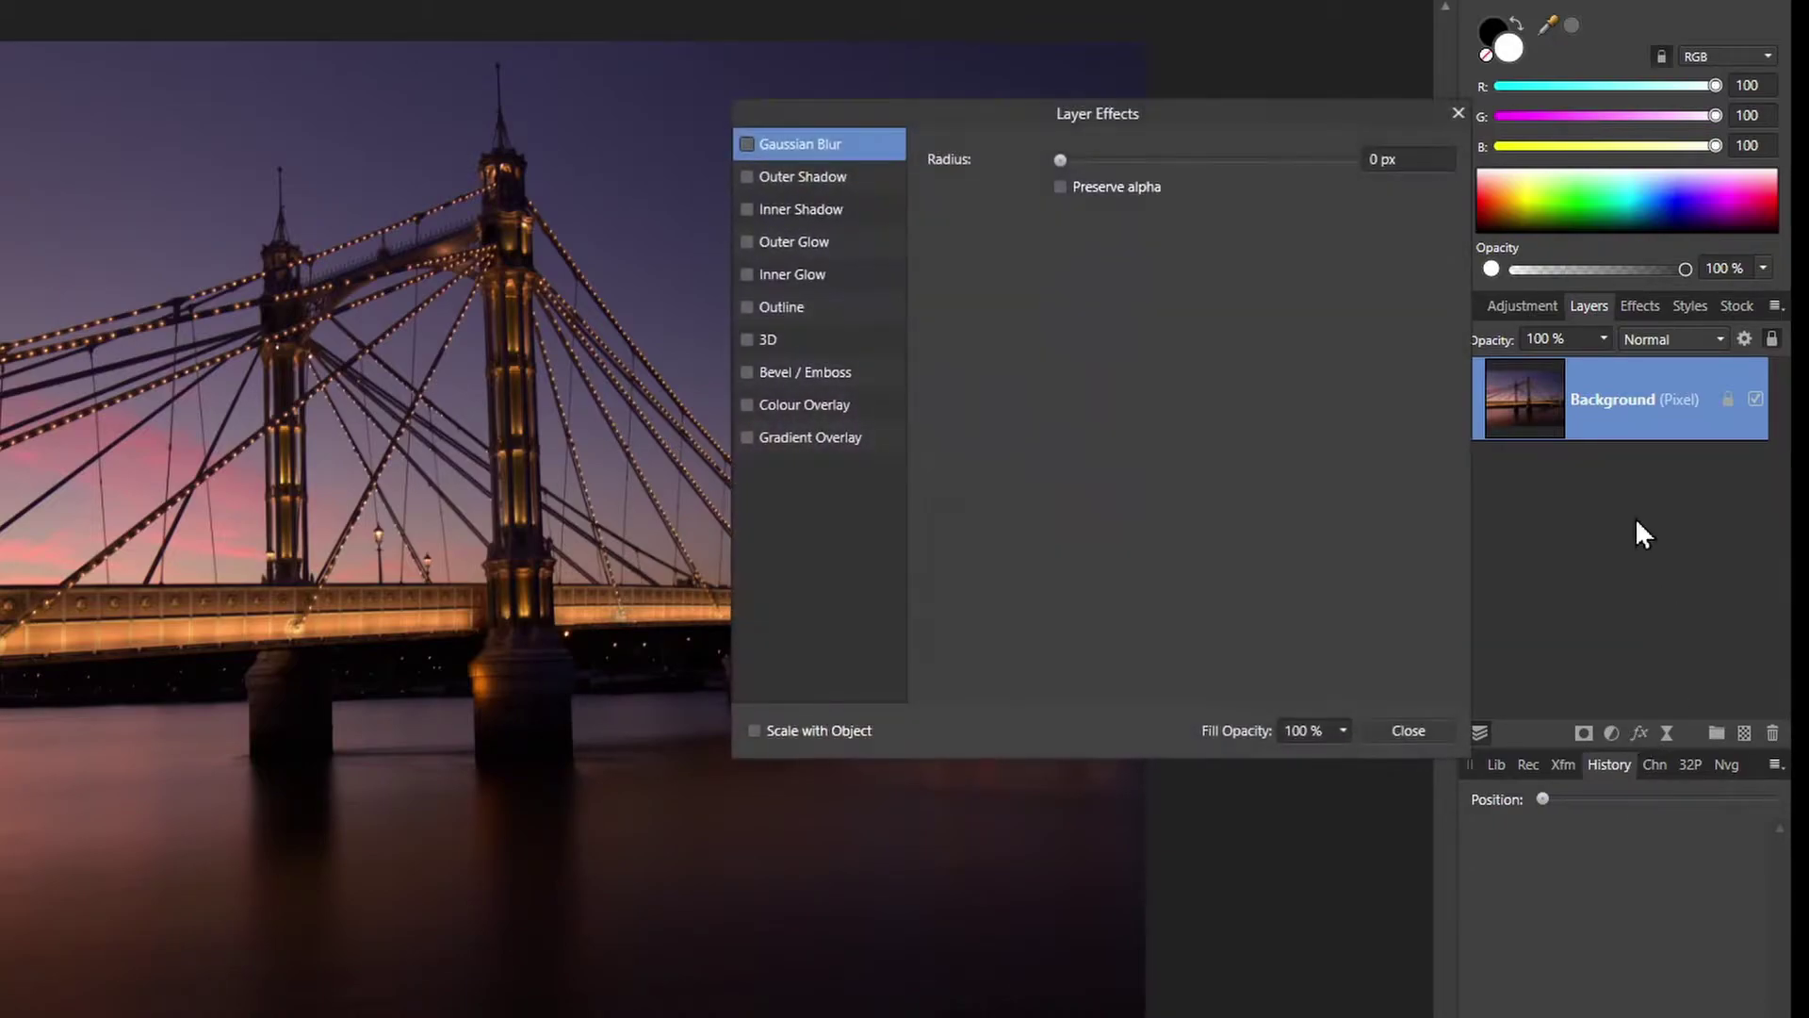
click(747, 306)
click(800, 302)
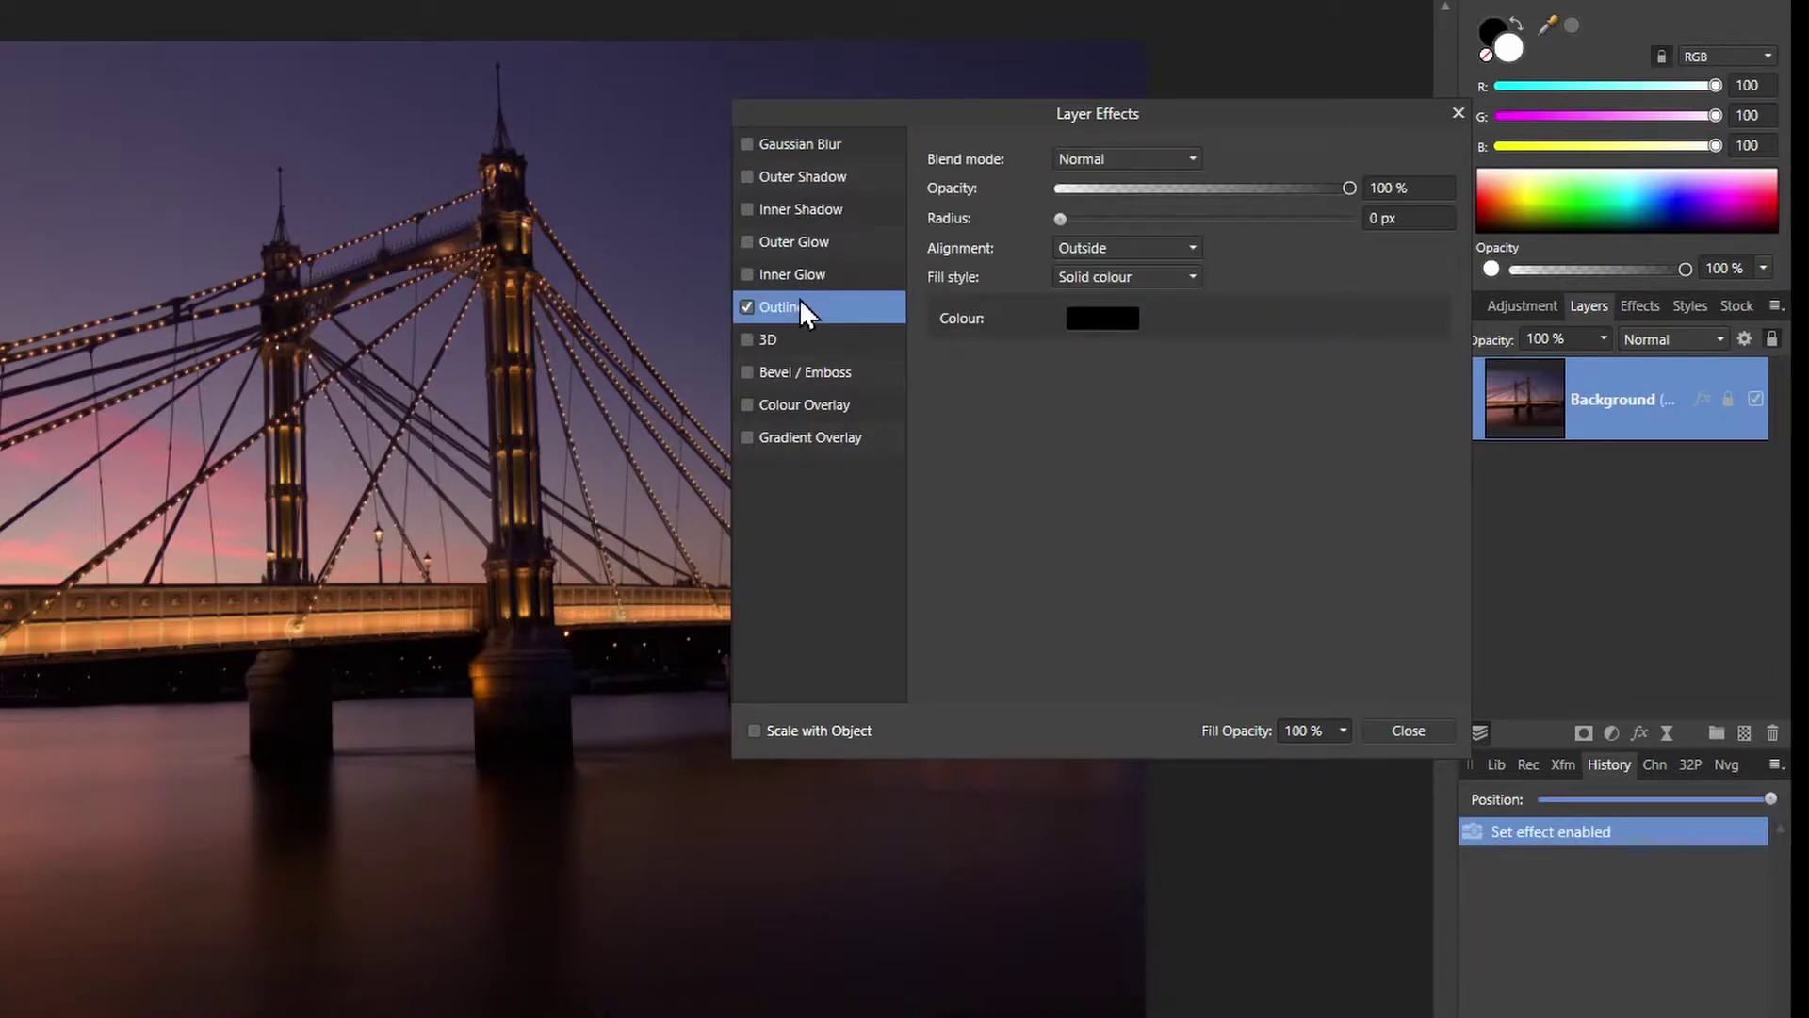
click(747, 308)
click(748, 307)
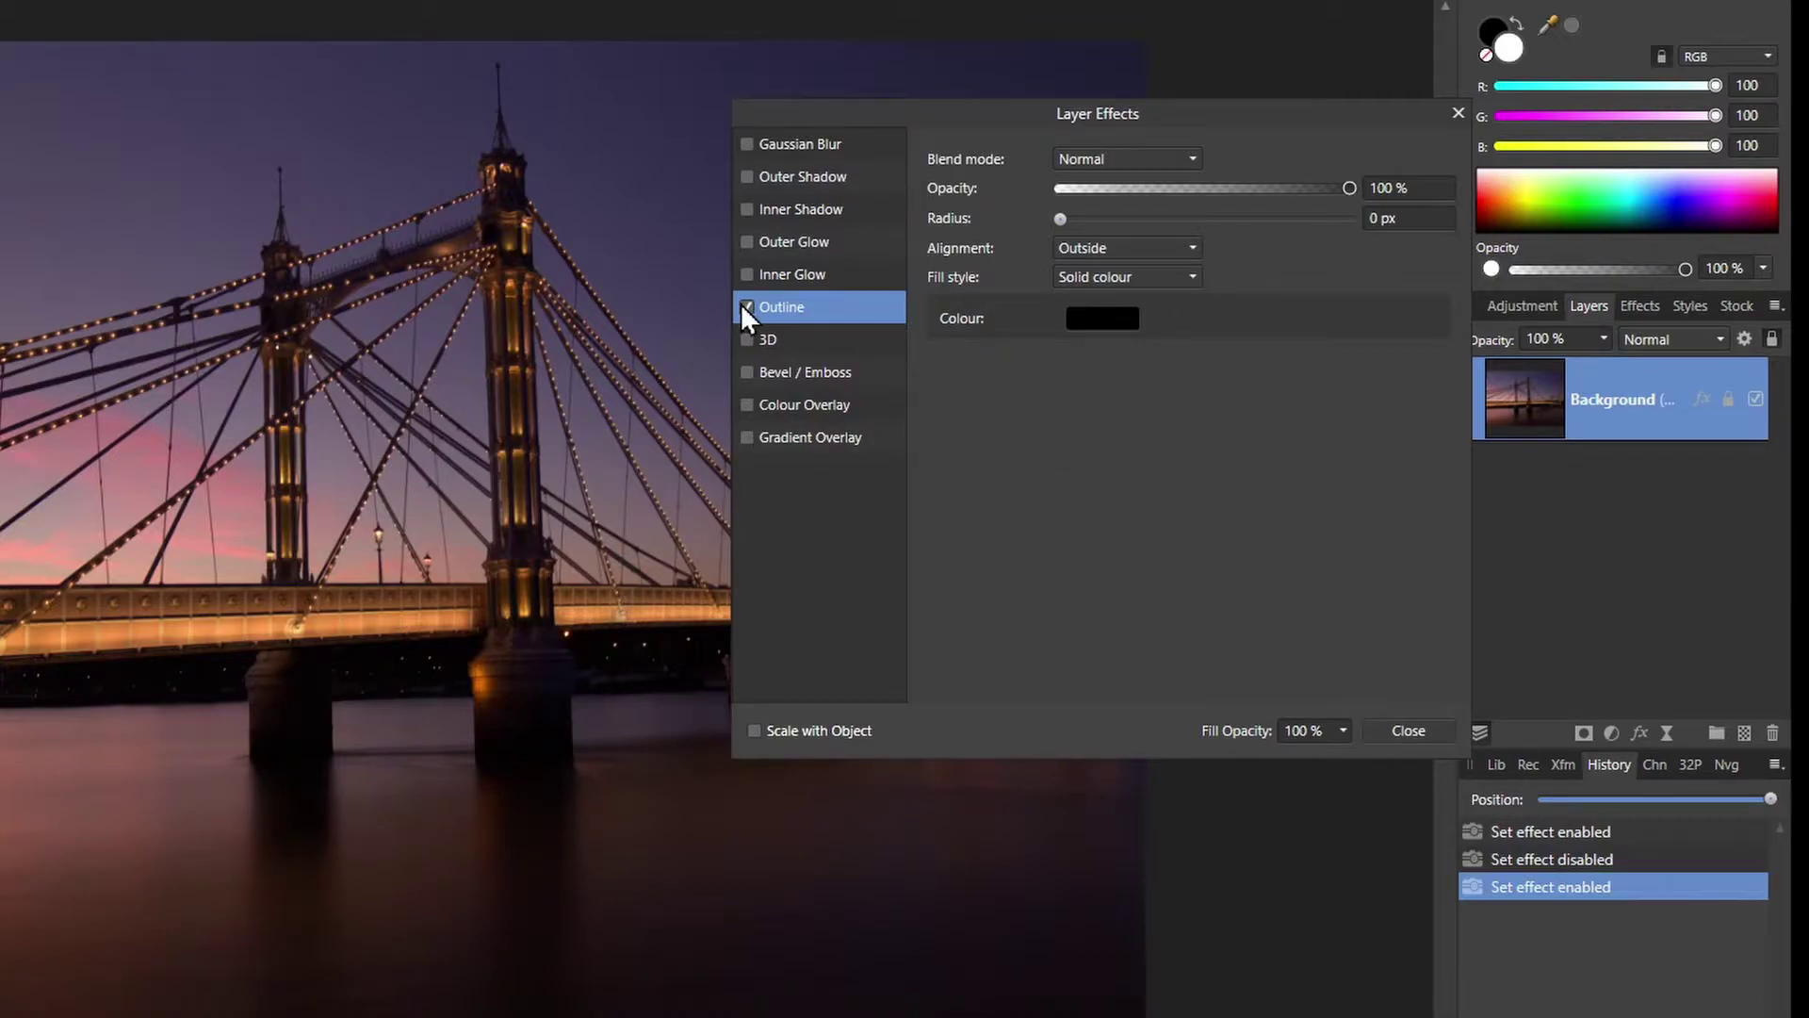
click(799, 147)
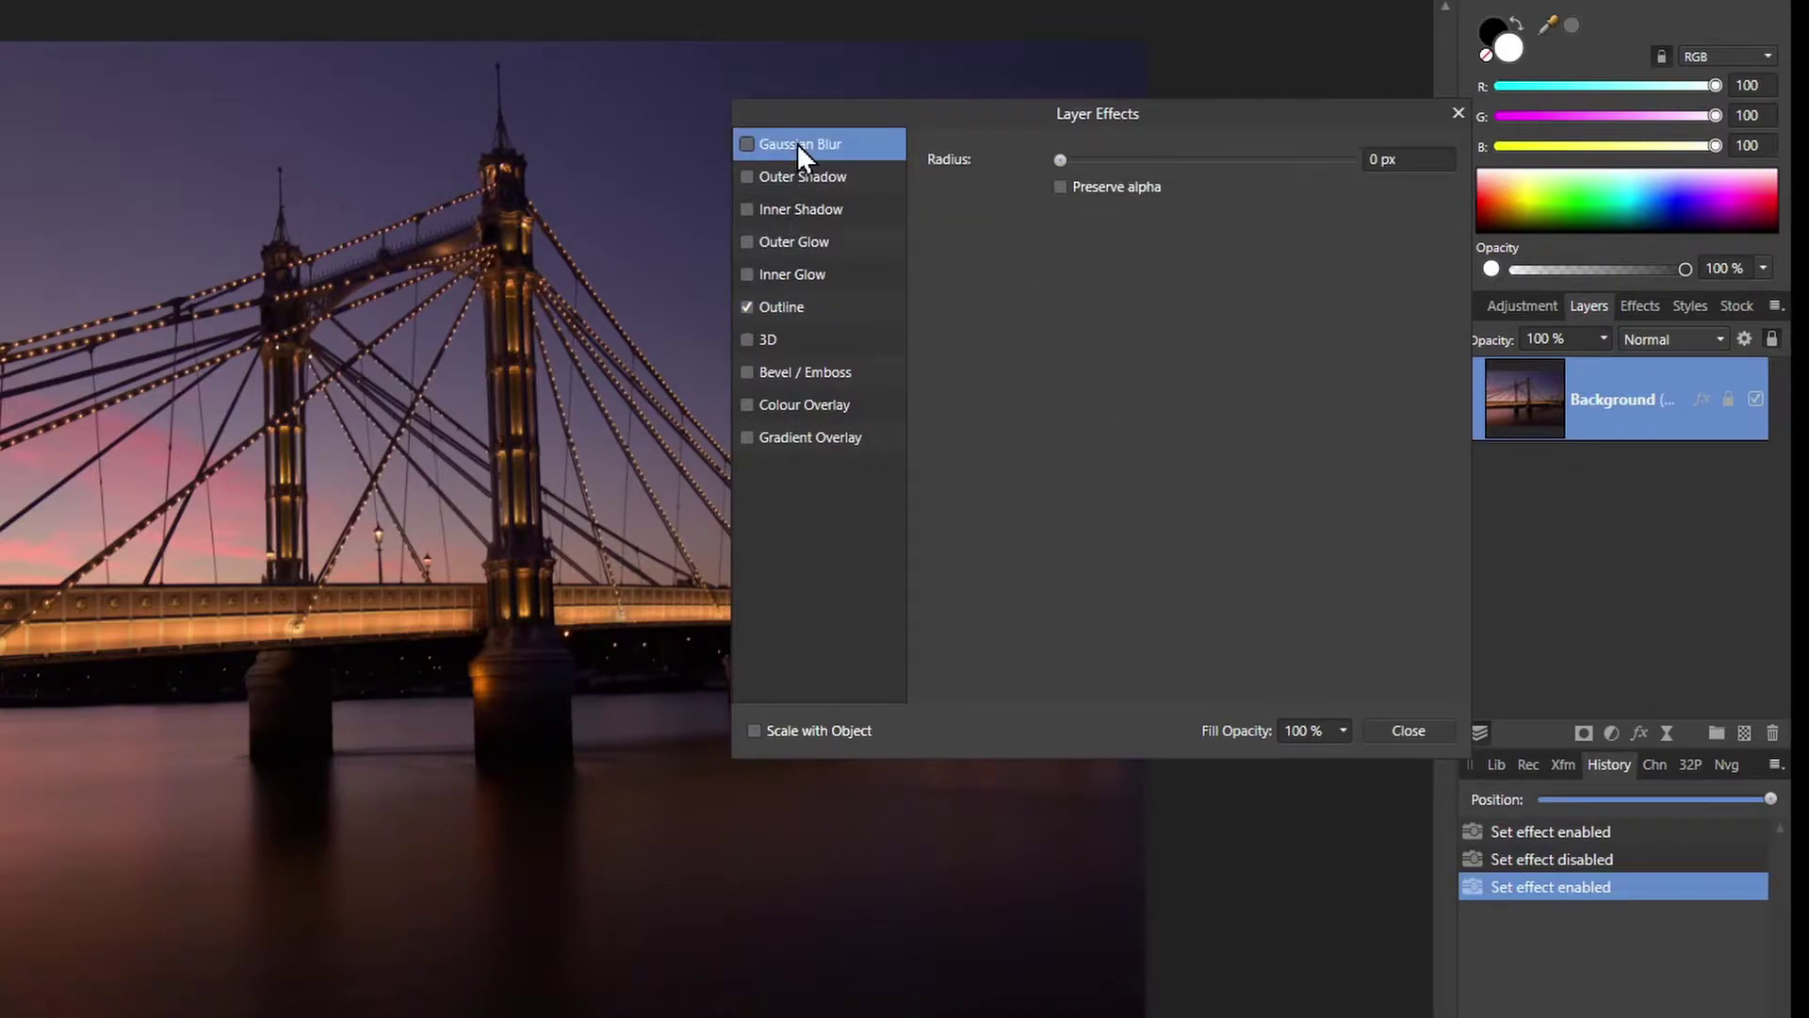
click(748, 308)
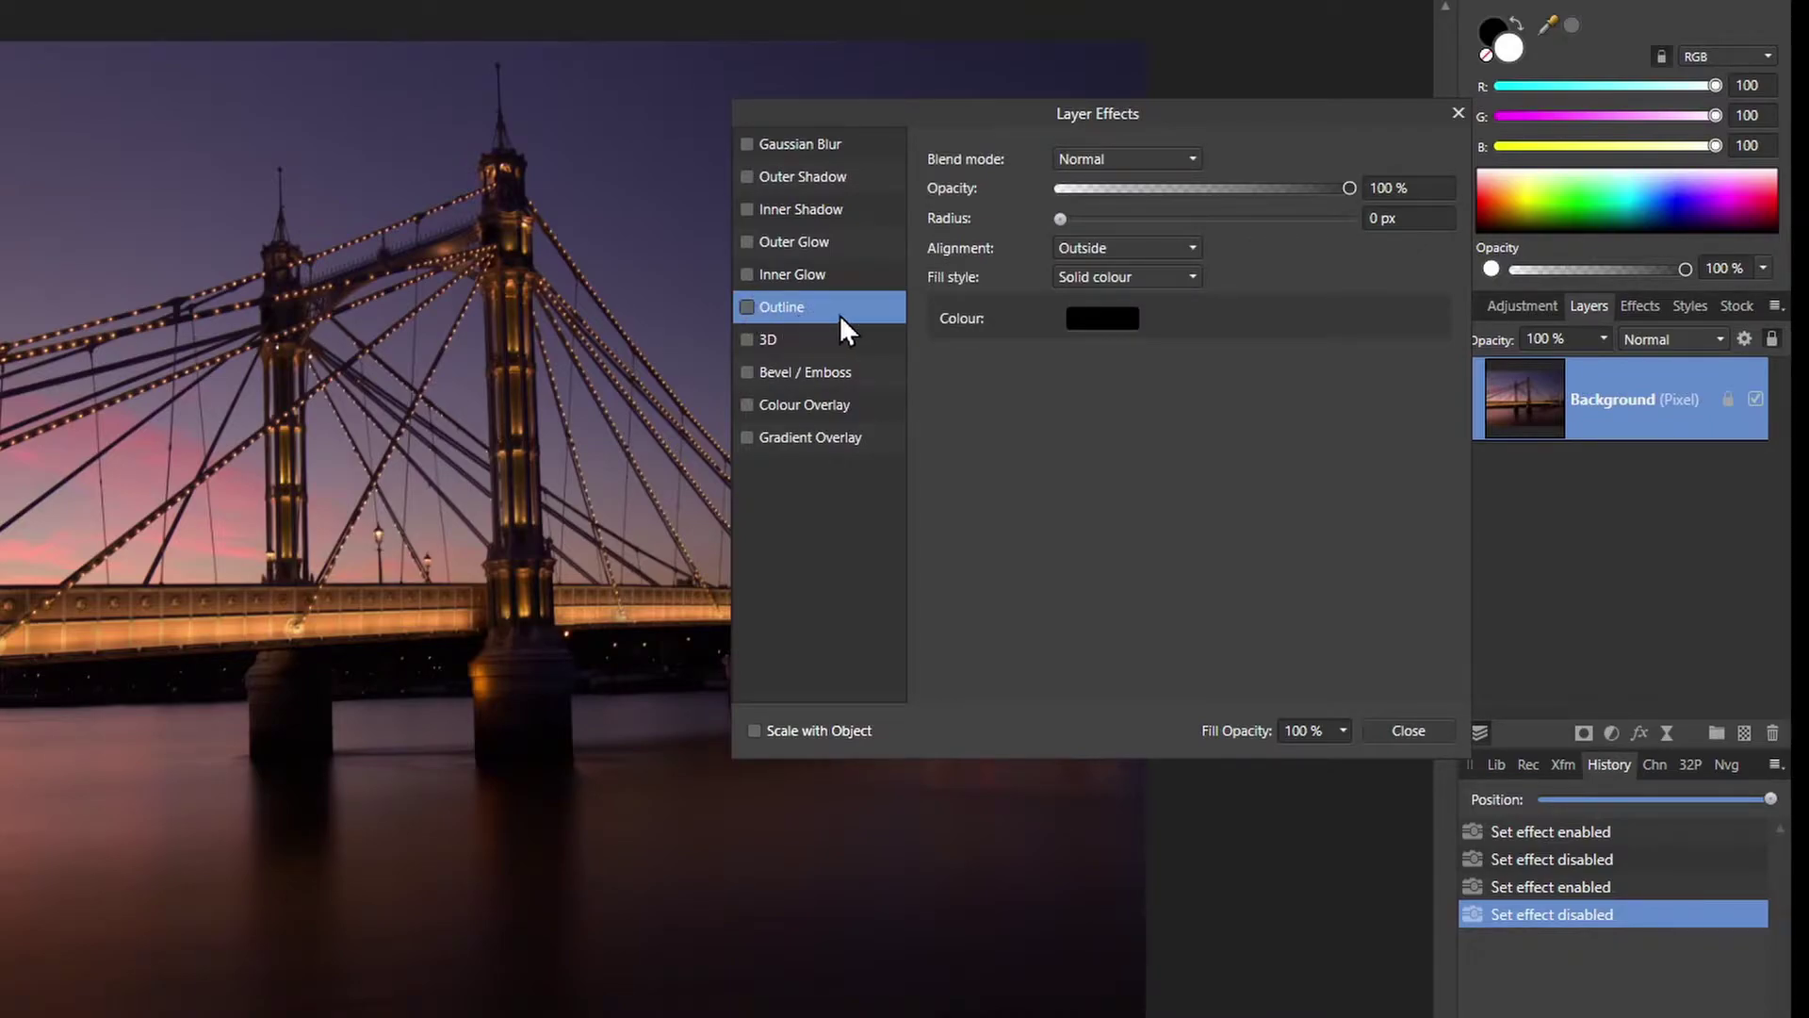
click(748, 307)
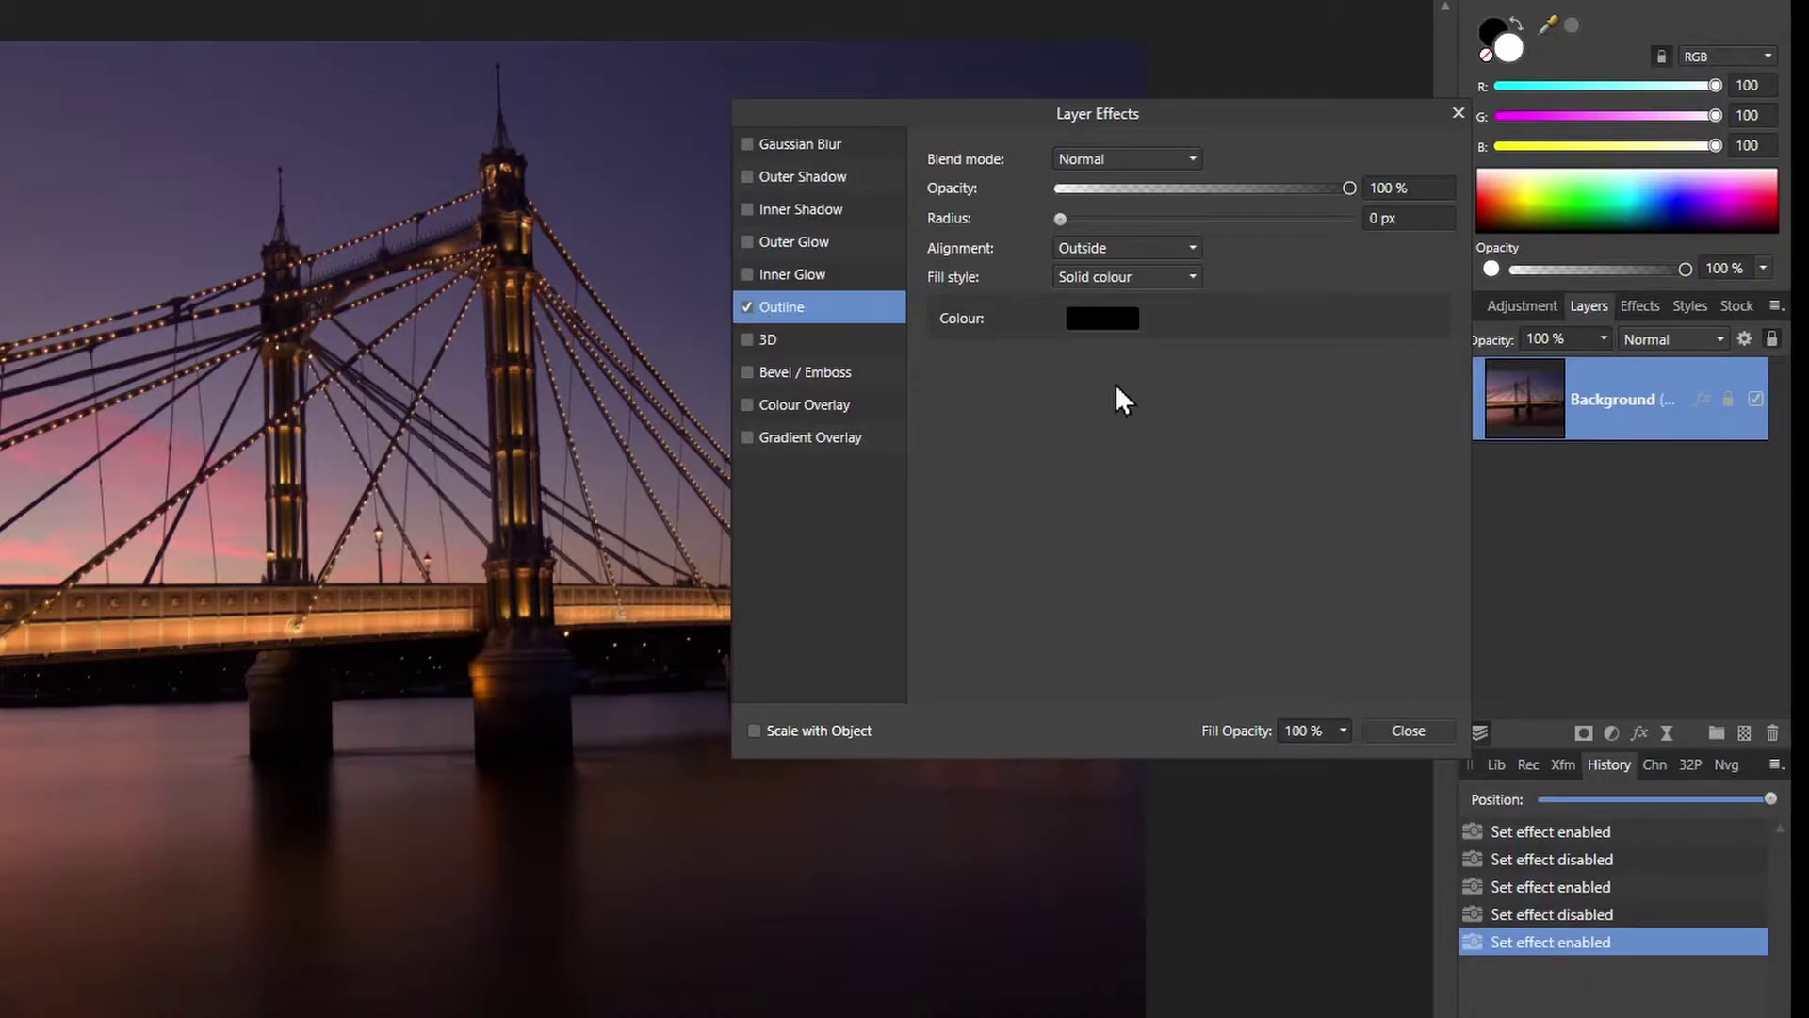
drag(970, 121, 1111, 290)
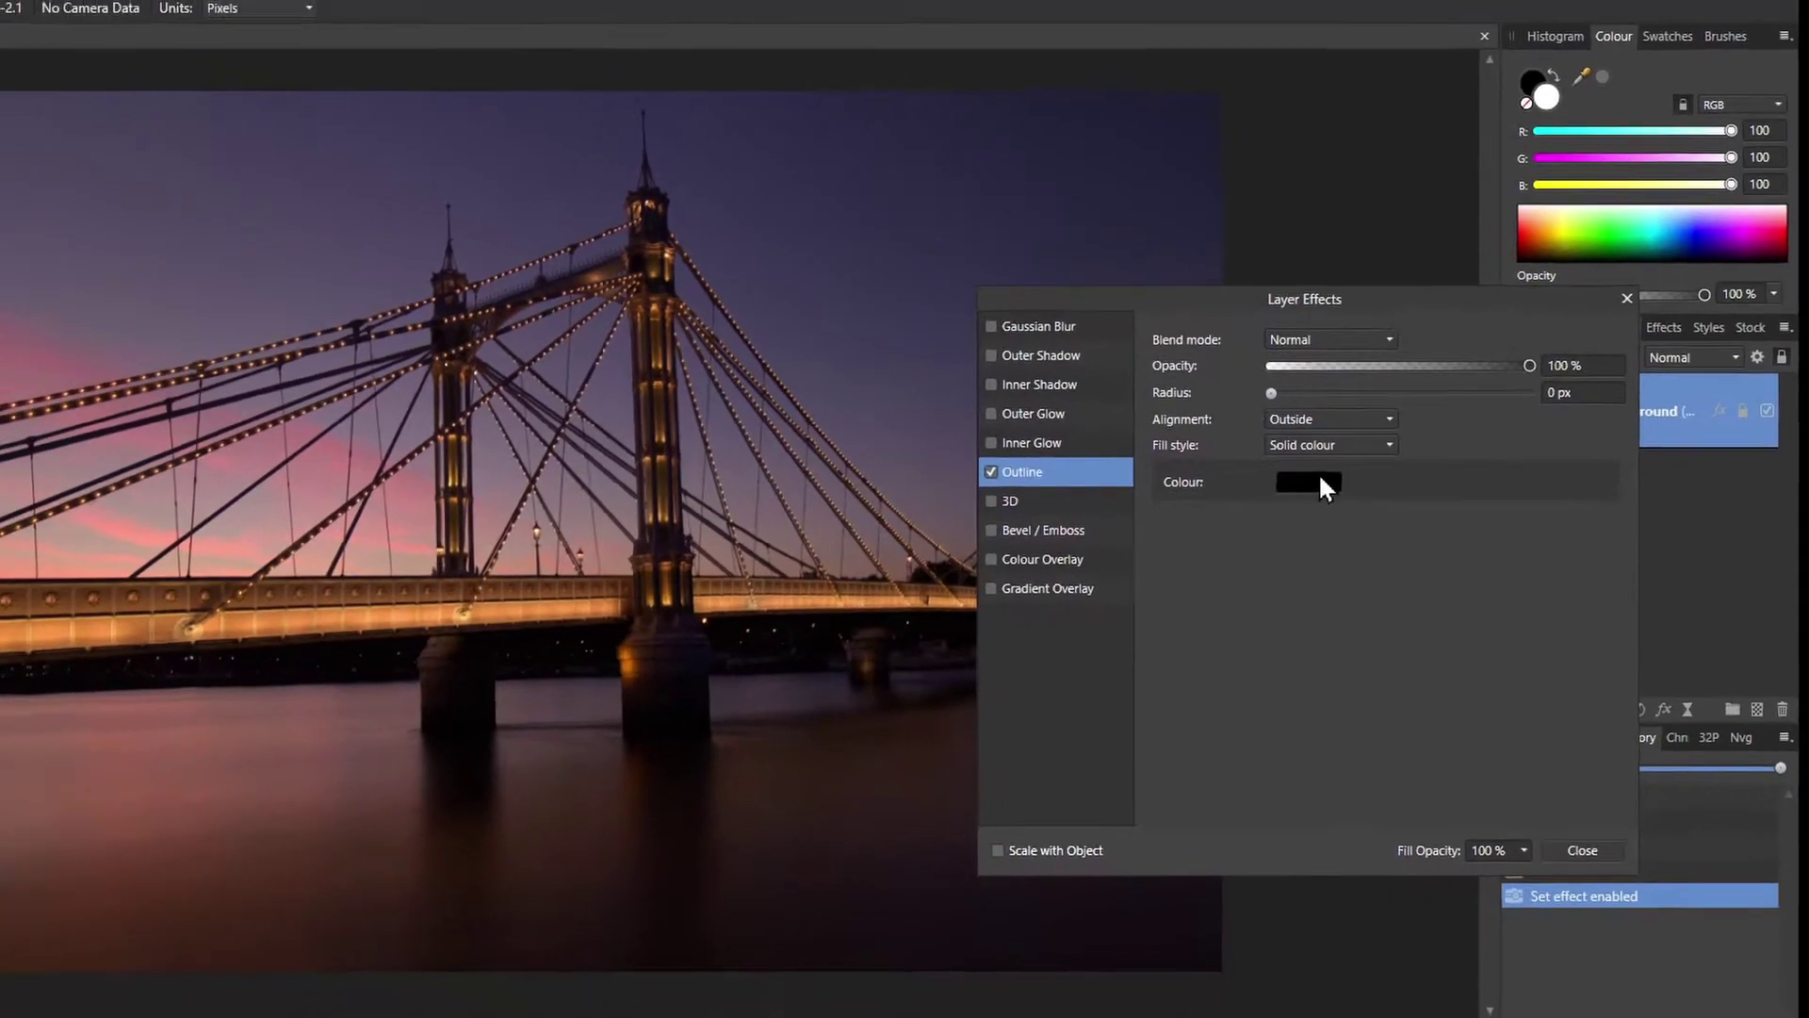
Step: Set the outline's colour to white and its alignment to Inside
click(1244, 479)
drag(1395, 633, 1393, 601)
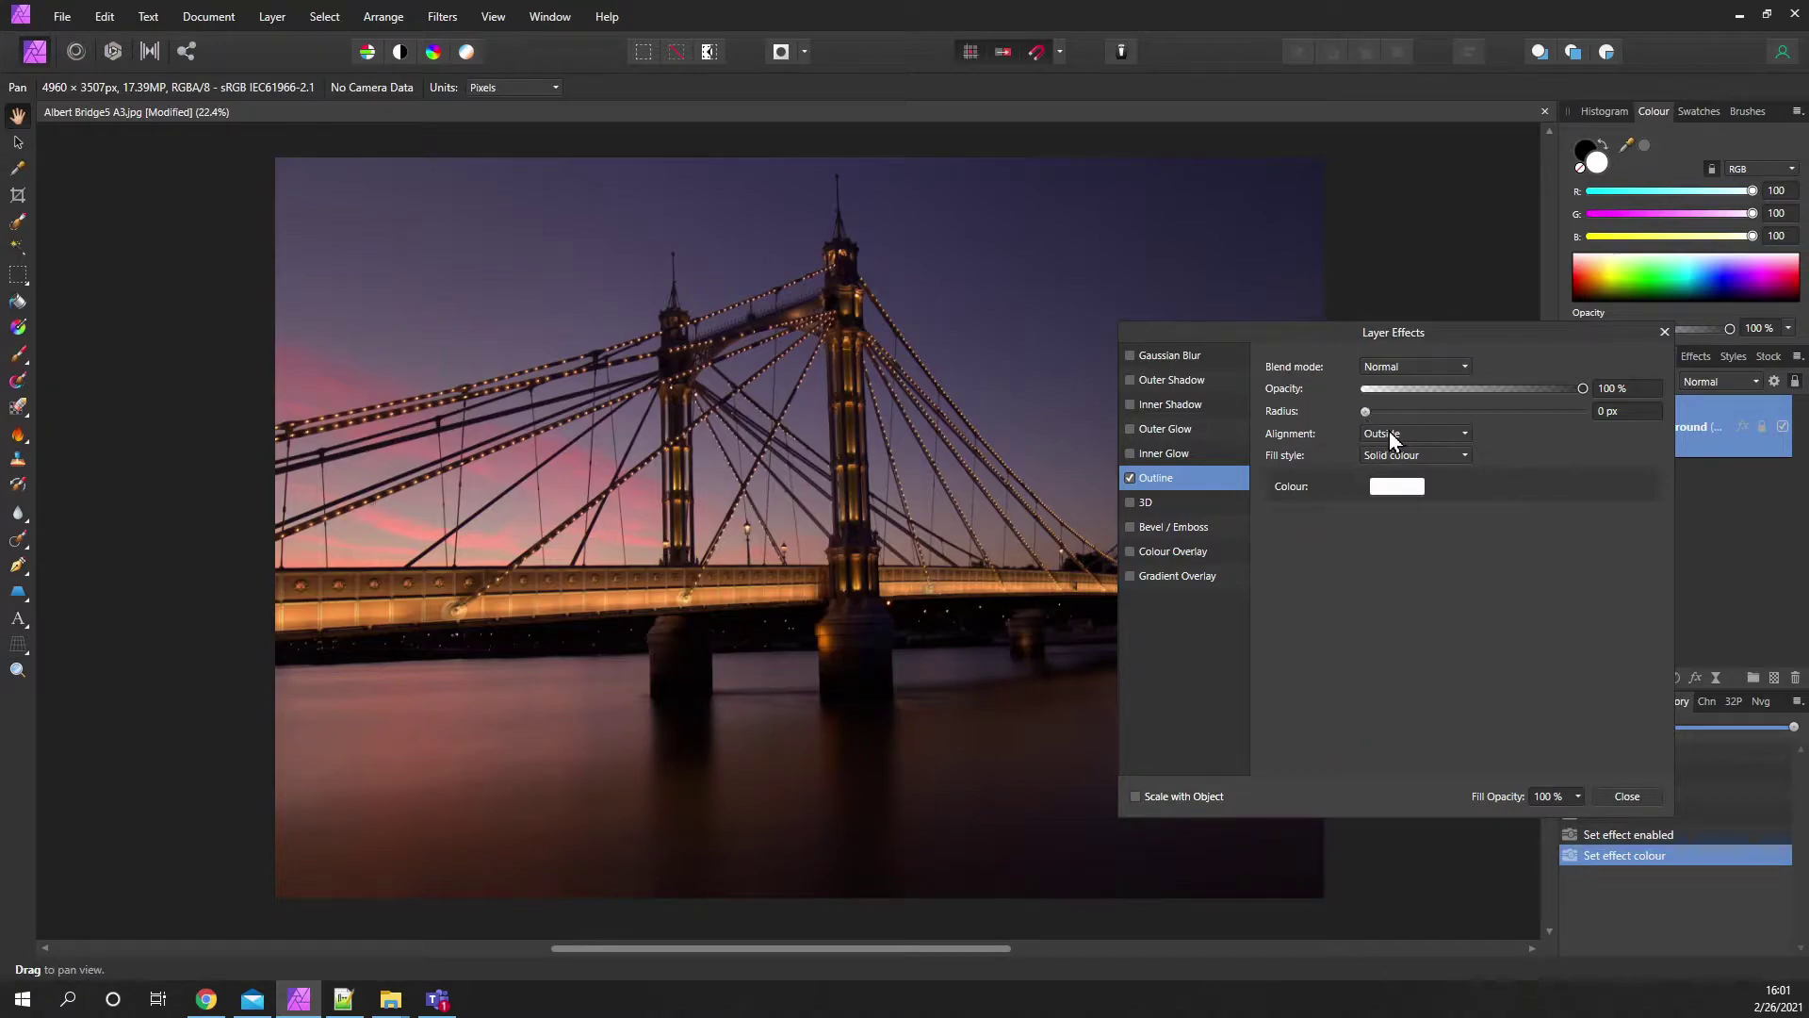
click(1389, 434)
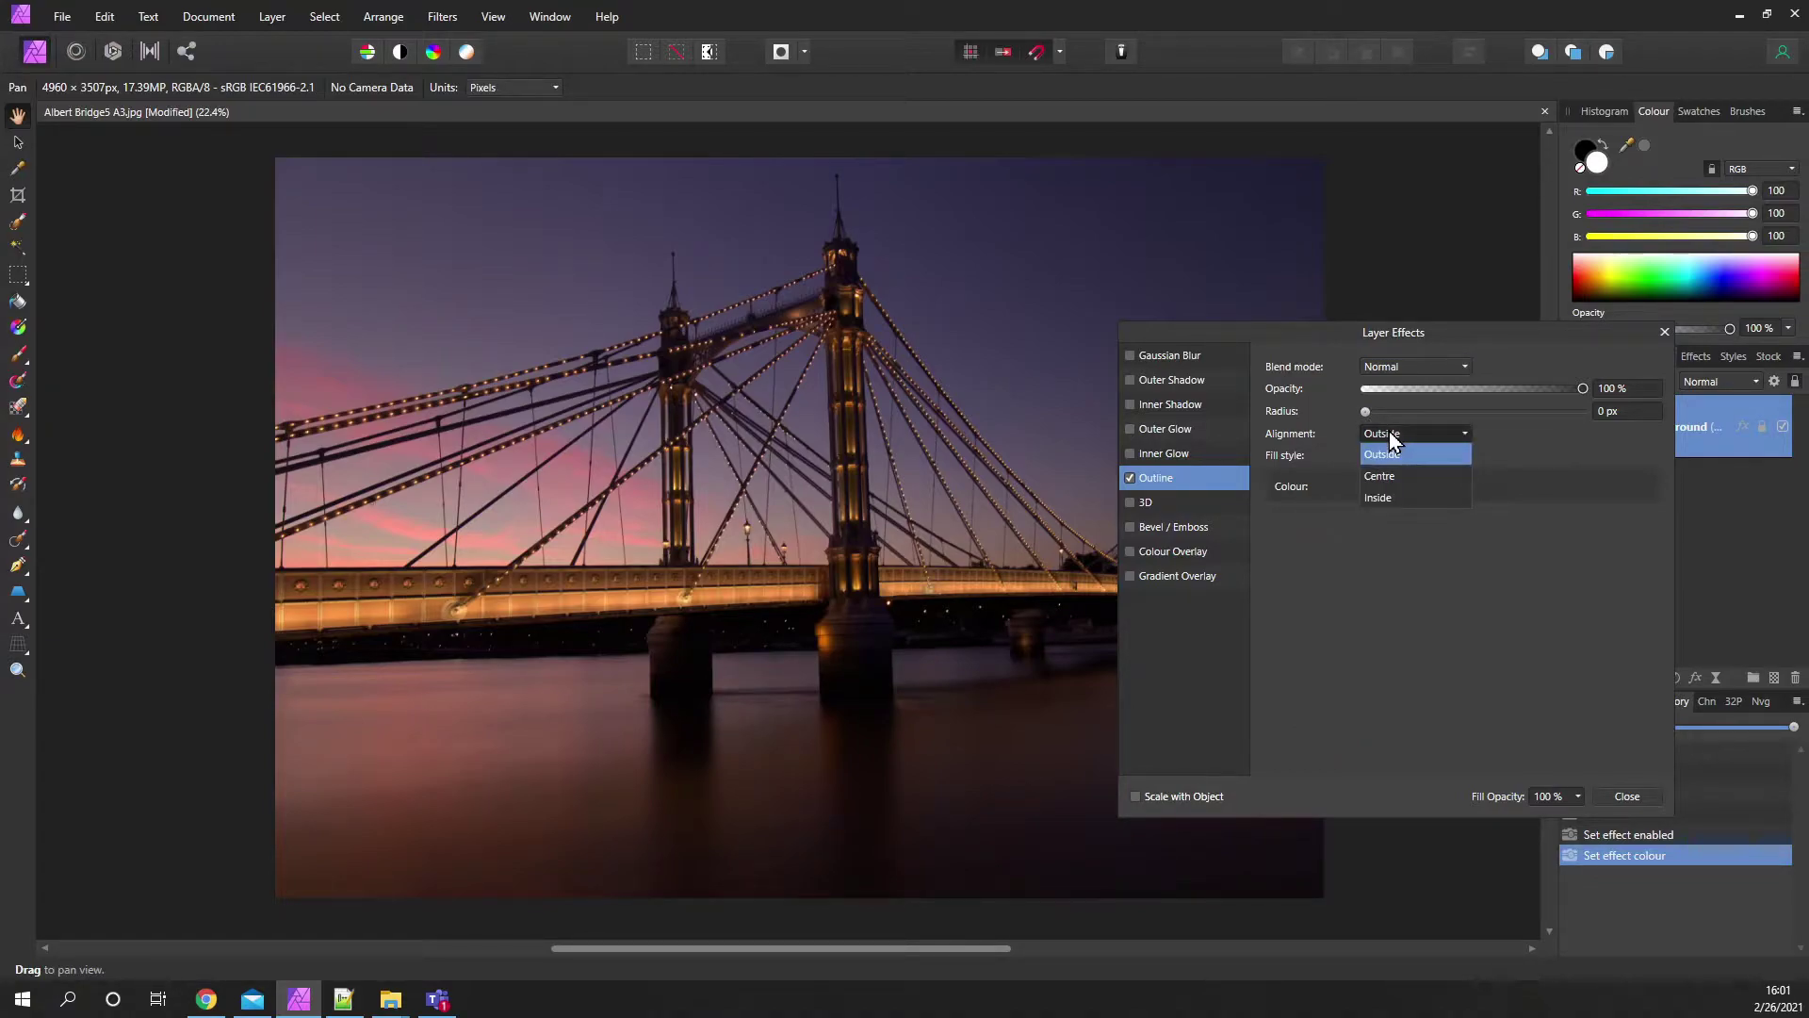
click(1399, 500)
Step: Widen the outline's radius to about 33.3 px and inspect the border at the photo's upper-right corner
drag(1366, 411, 1517, 416)
drag(1349, 337, 1539, 309)
drag(1039, 256, 818, 434)
scroll(1122, 323, up, 5)
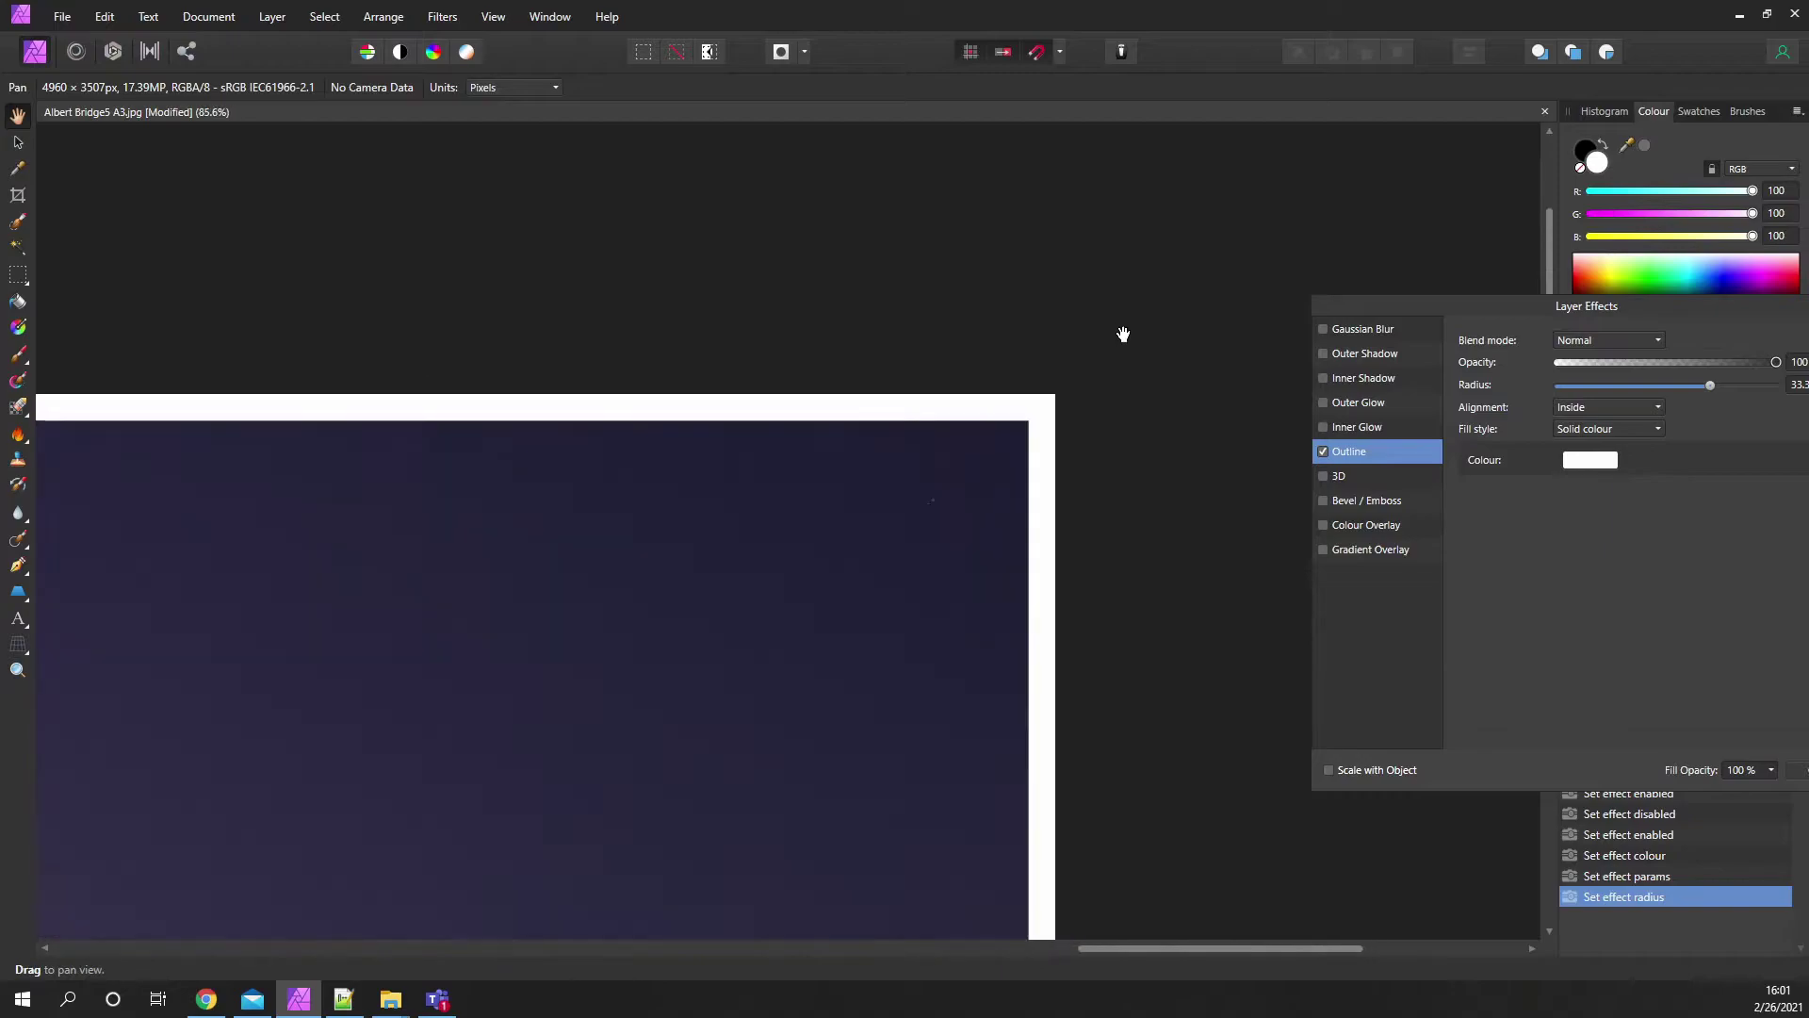
Step: Set the outline's radius to 5 px and check the thin border around the whole photo
drag(1589, 304, 1292, 332)
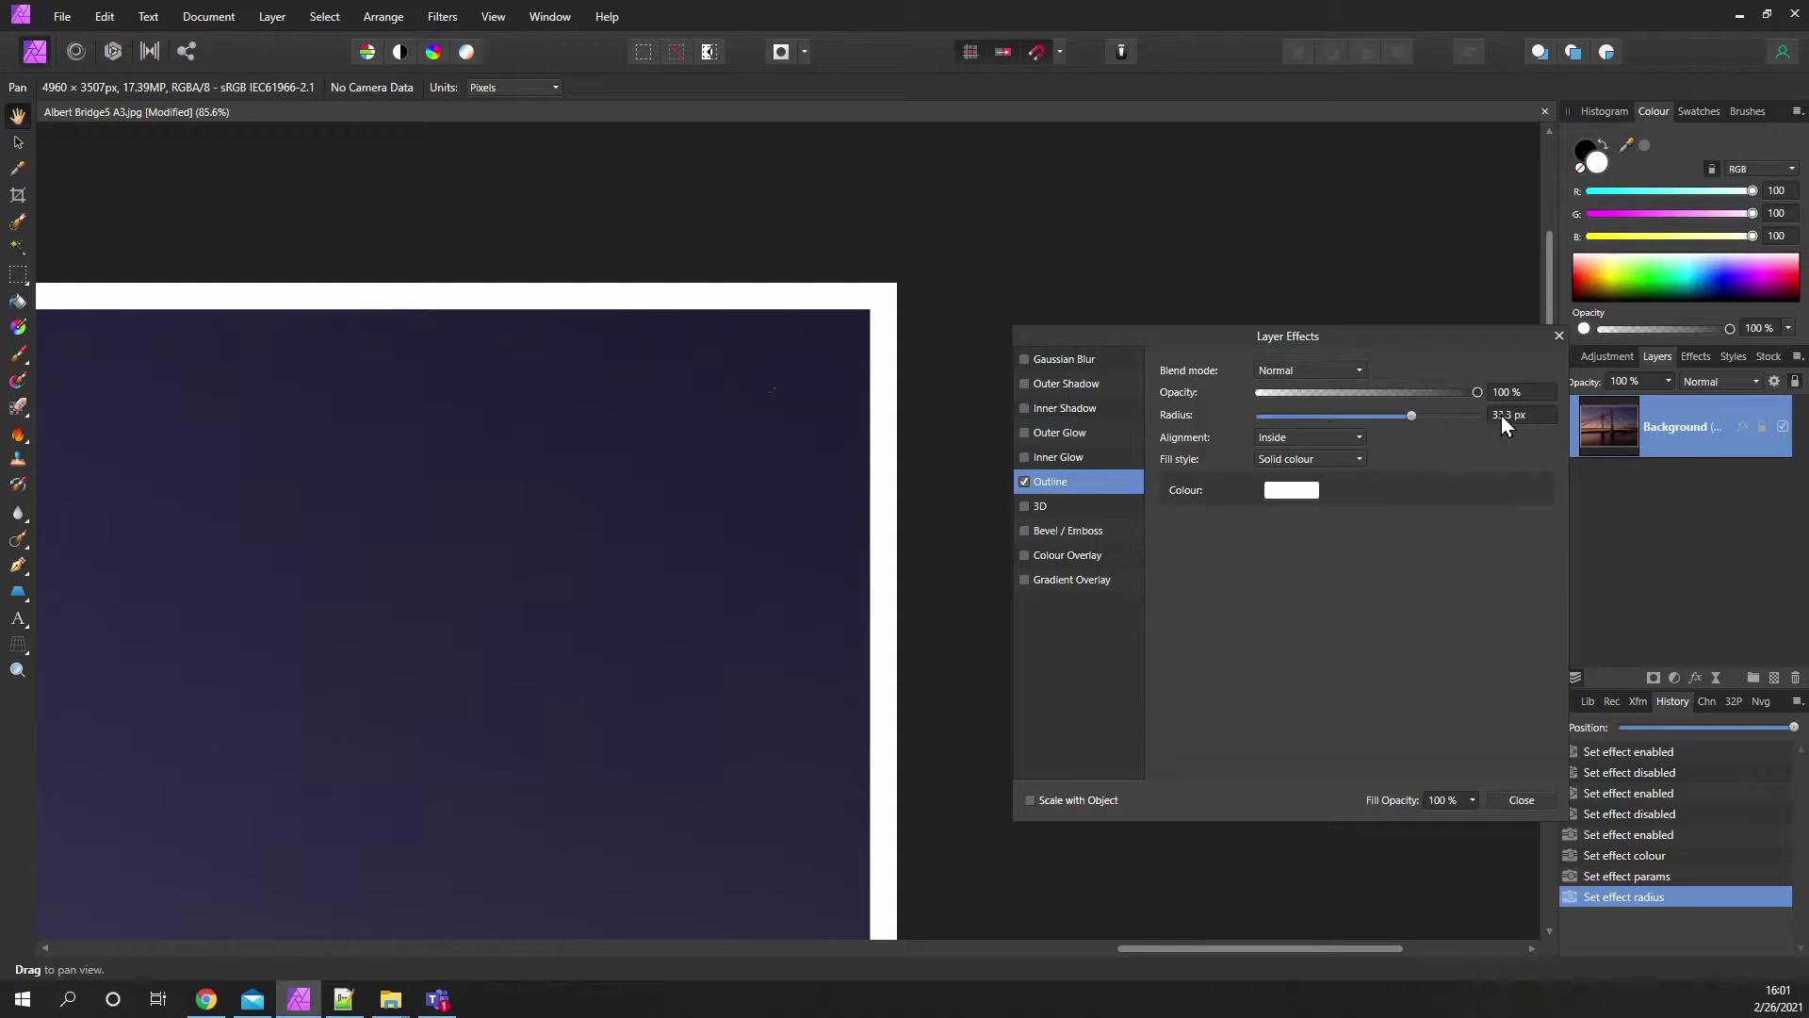
text(5)
key(Return)
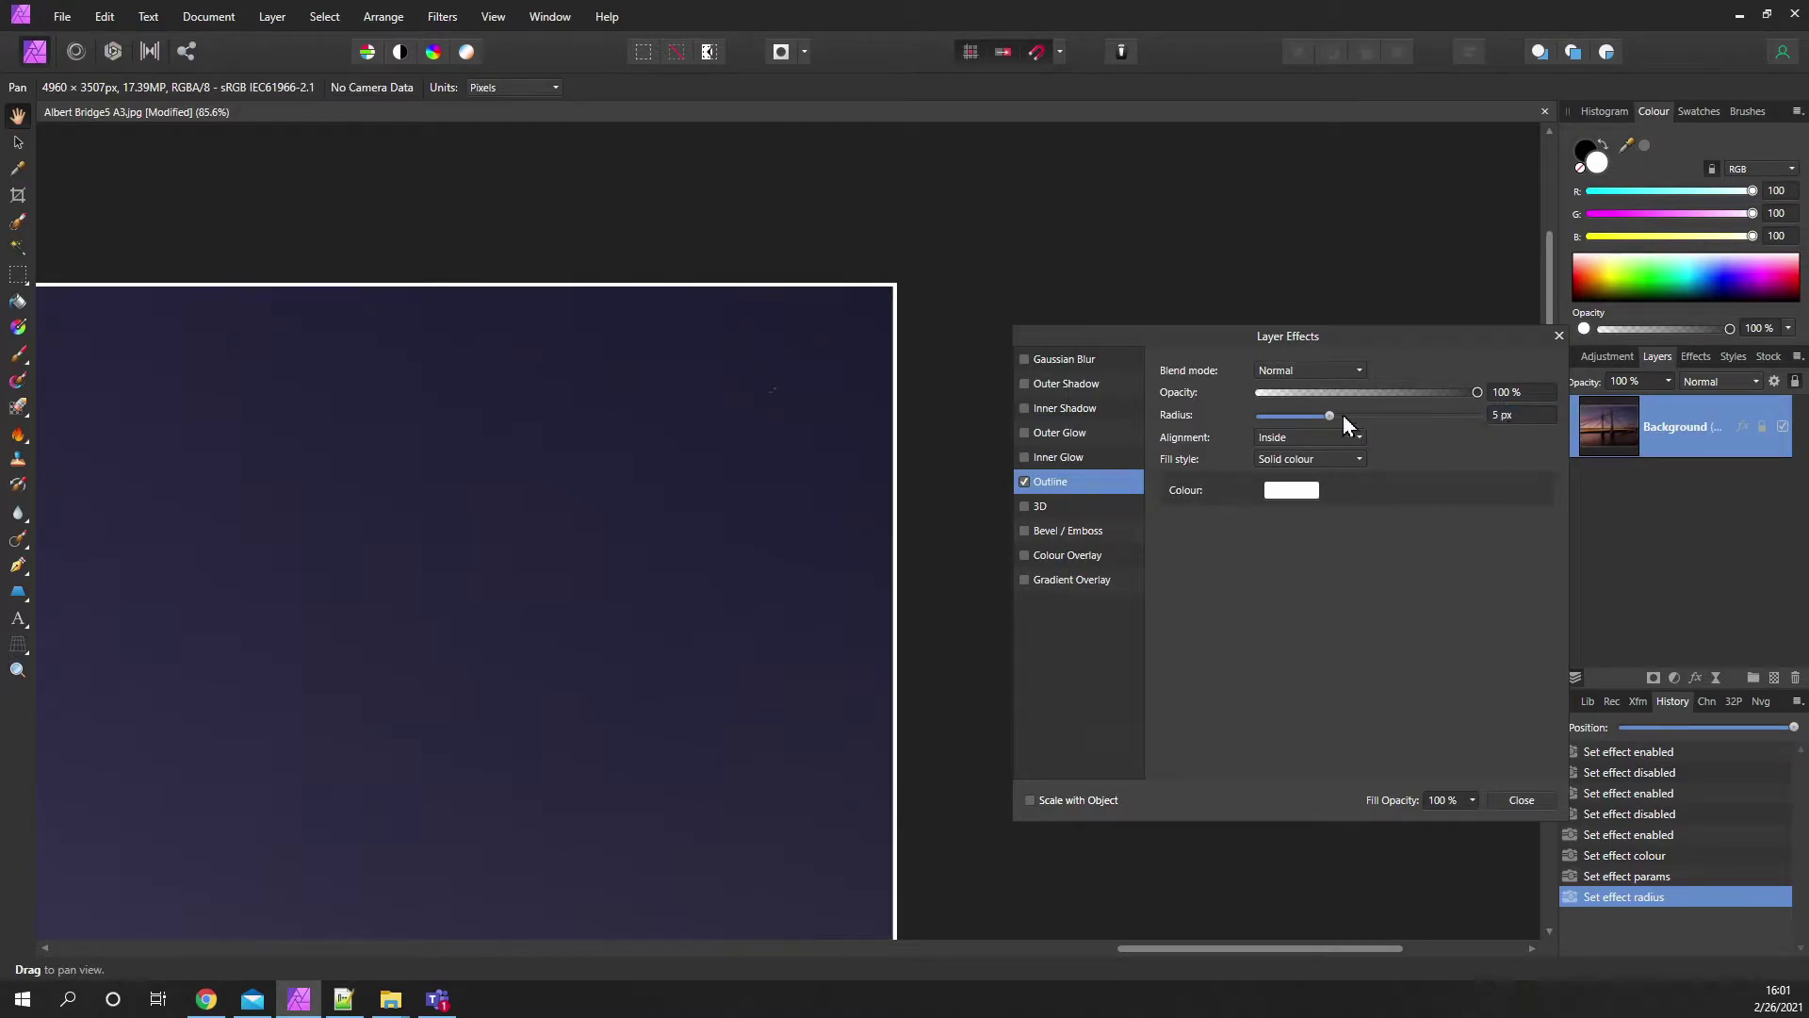
scroll(848, 500, down, 6)
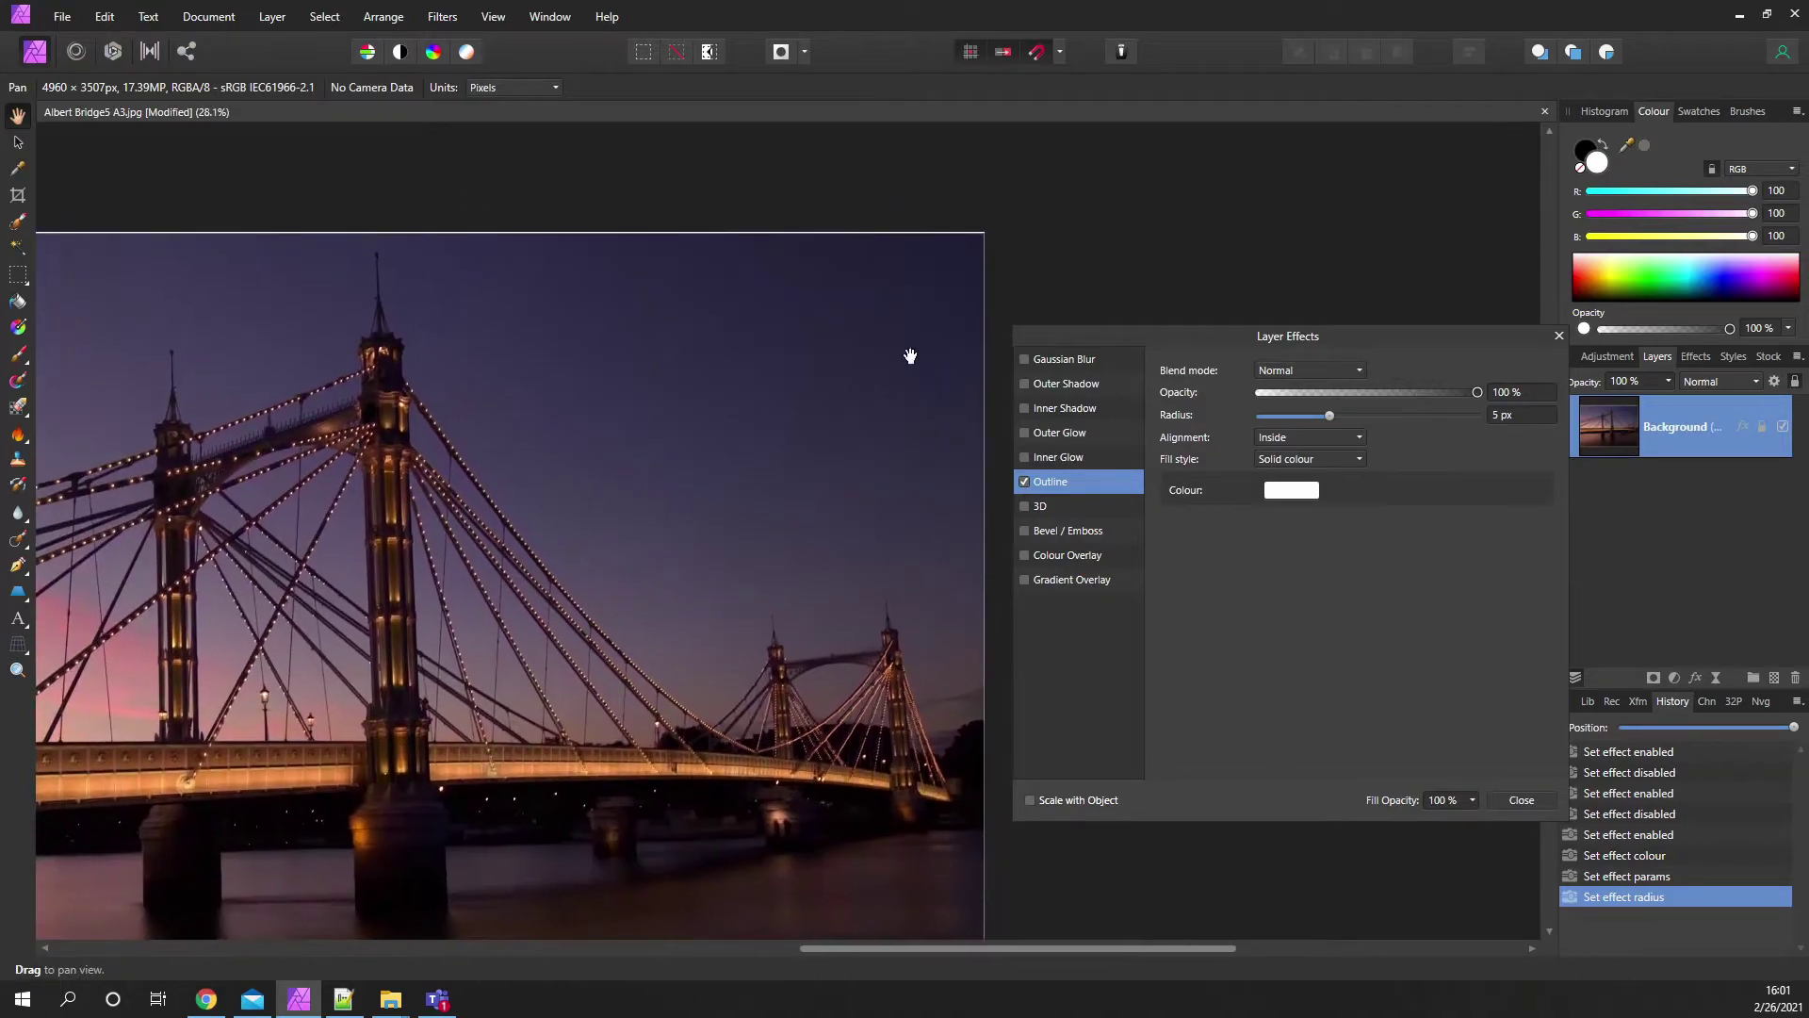
scroll(926, 283, down, 2)
drag(1207, 145, 1053, 279)
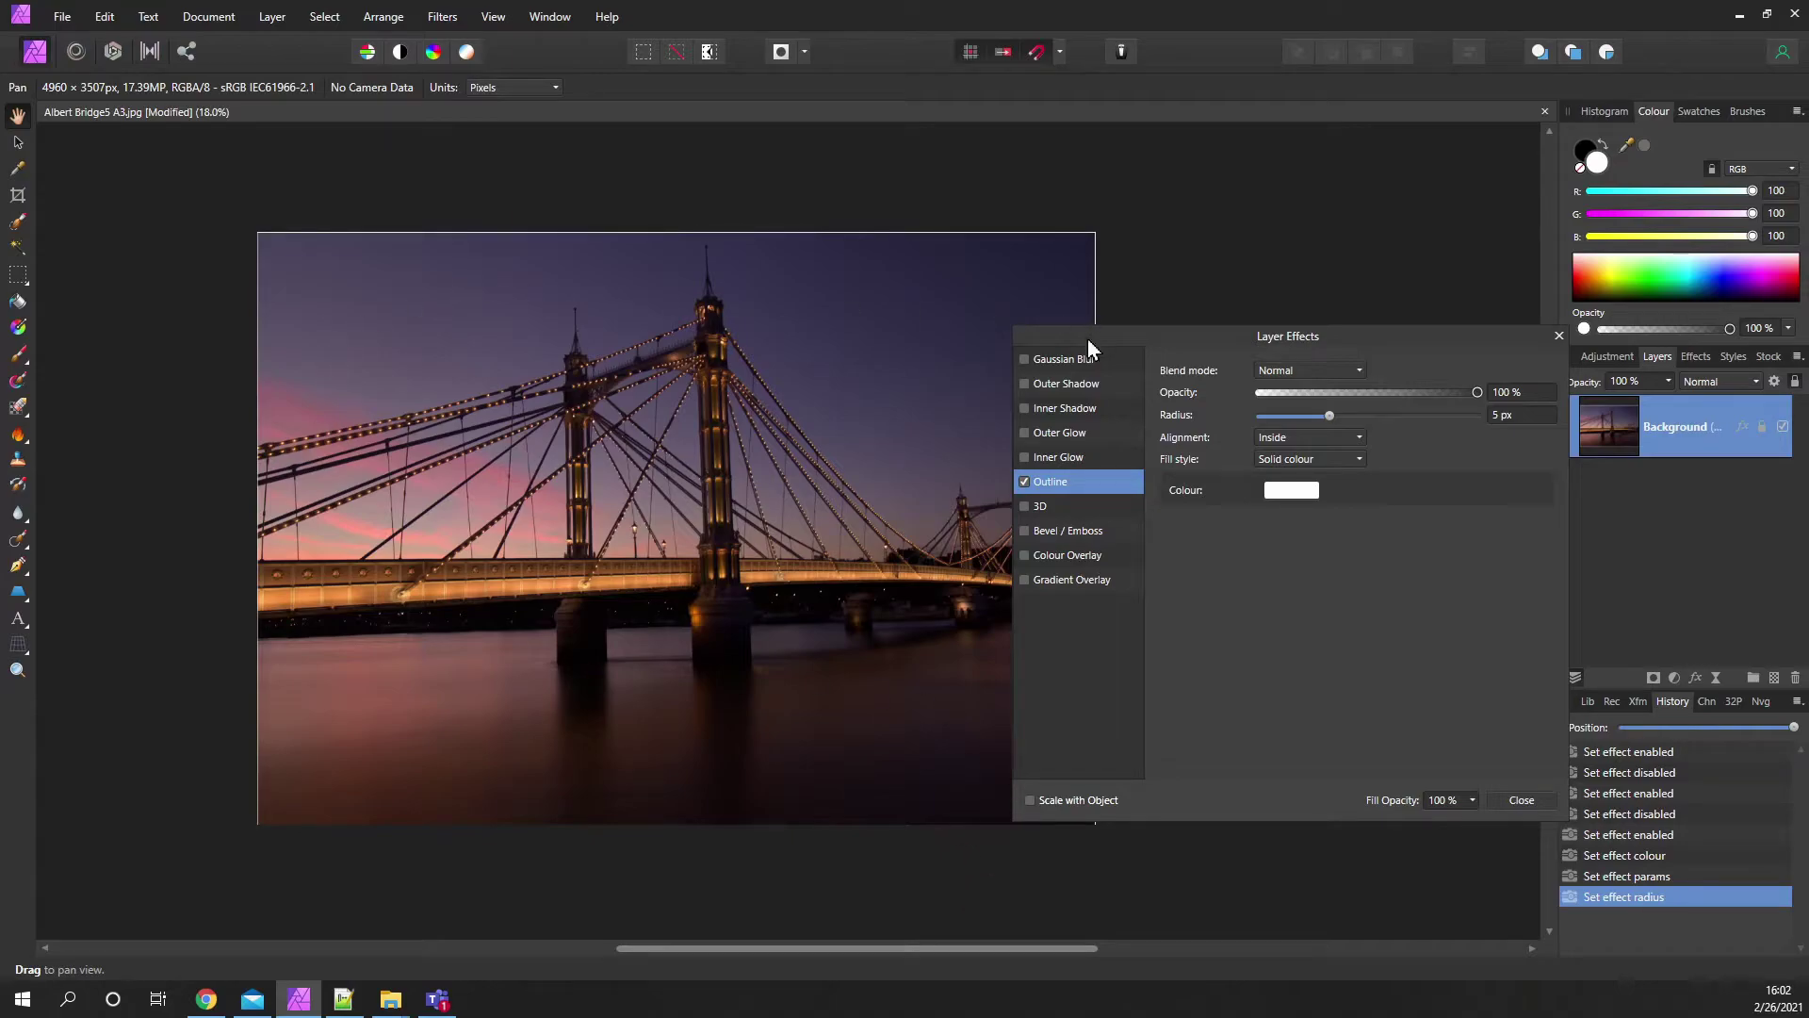
Step: Increase the outline's radius to 33 px with the whole photo in view
drag(1317, 337, 1466, 291)
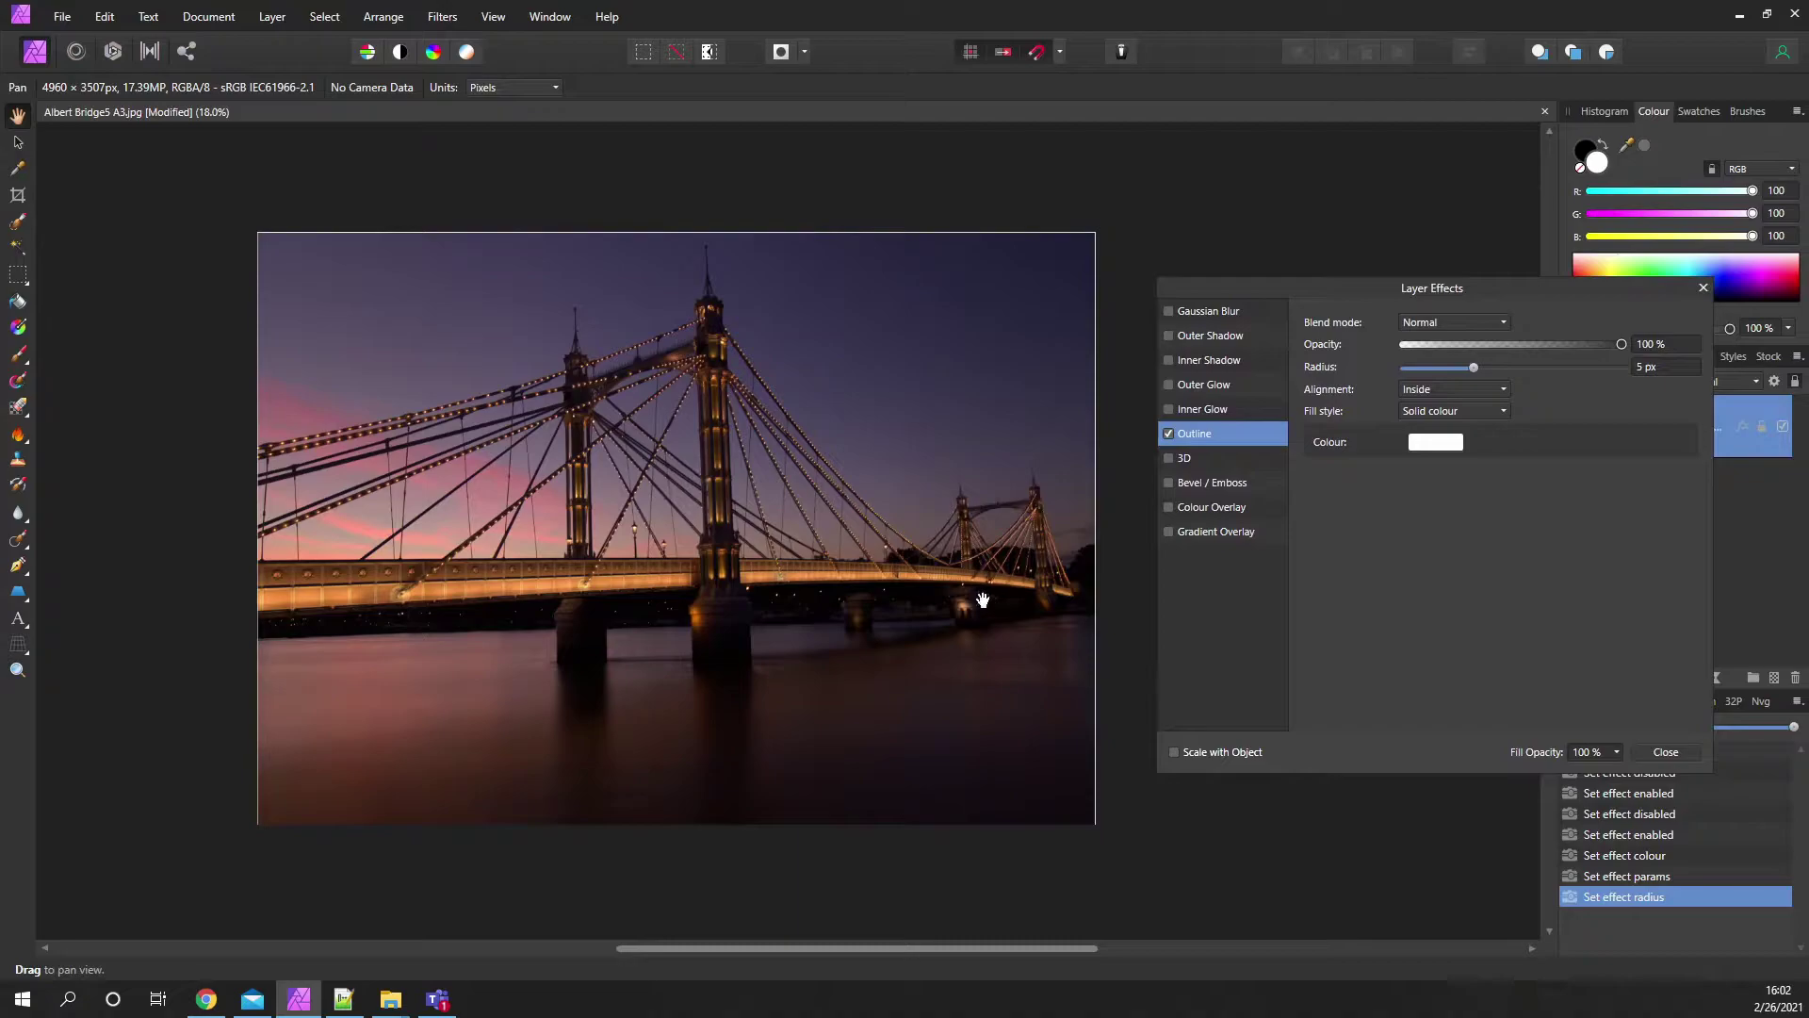
scroll(961, 590, up, 1)
scroll(961, 590, right, 1)
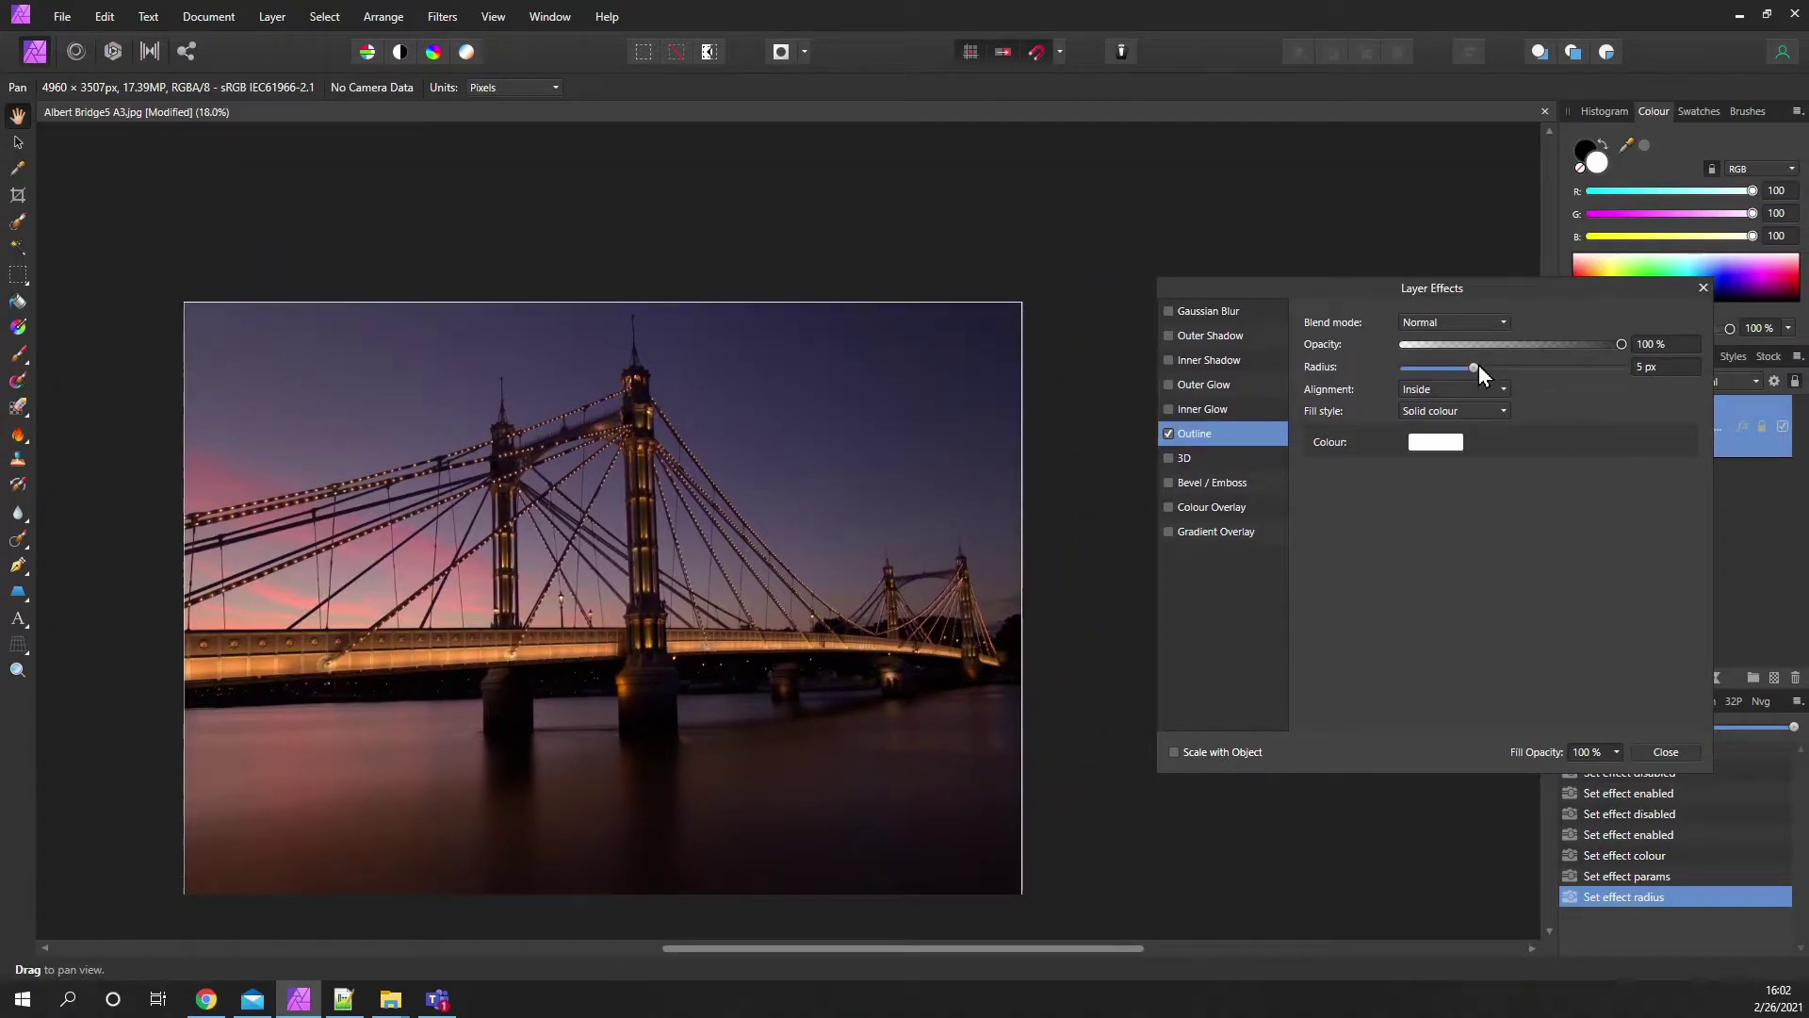
drag(1474, 366, 1555, 365)
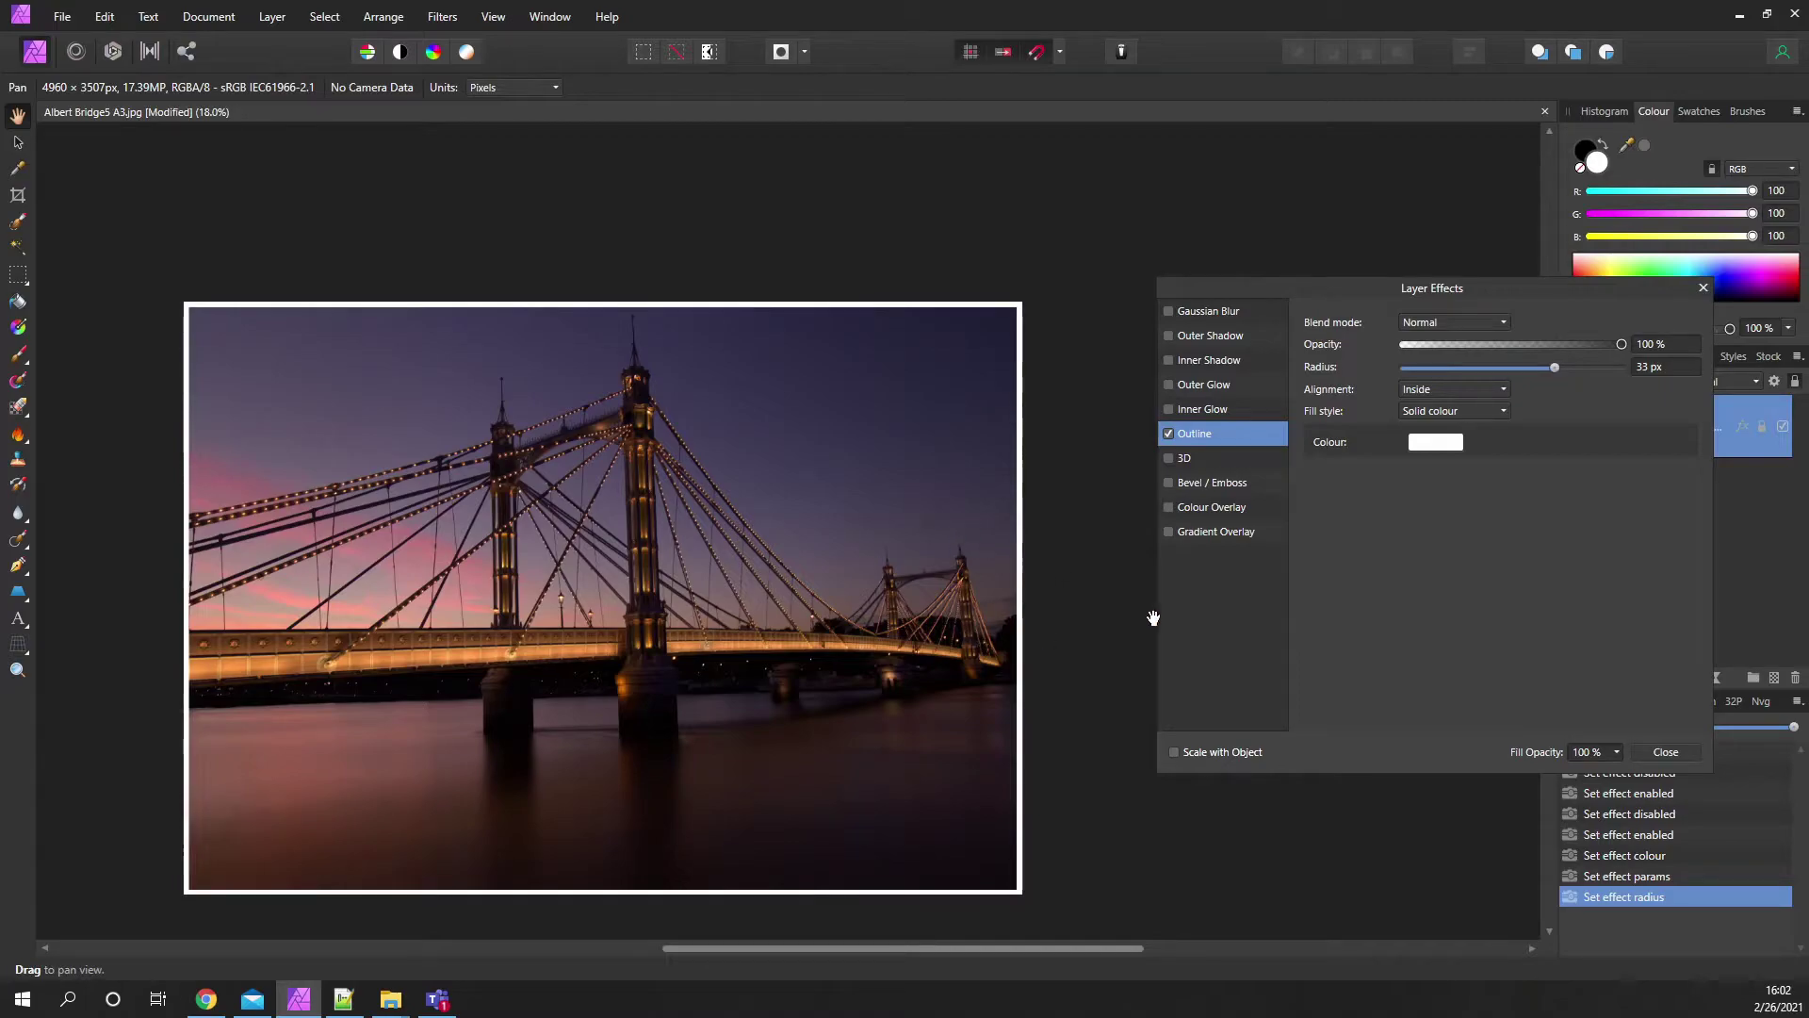
Step: Sample the orange of the lit bridge deck from the photo and apply it as the outline colour
click(1442, 443)
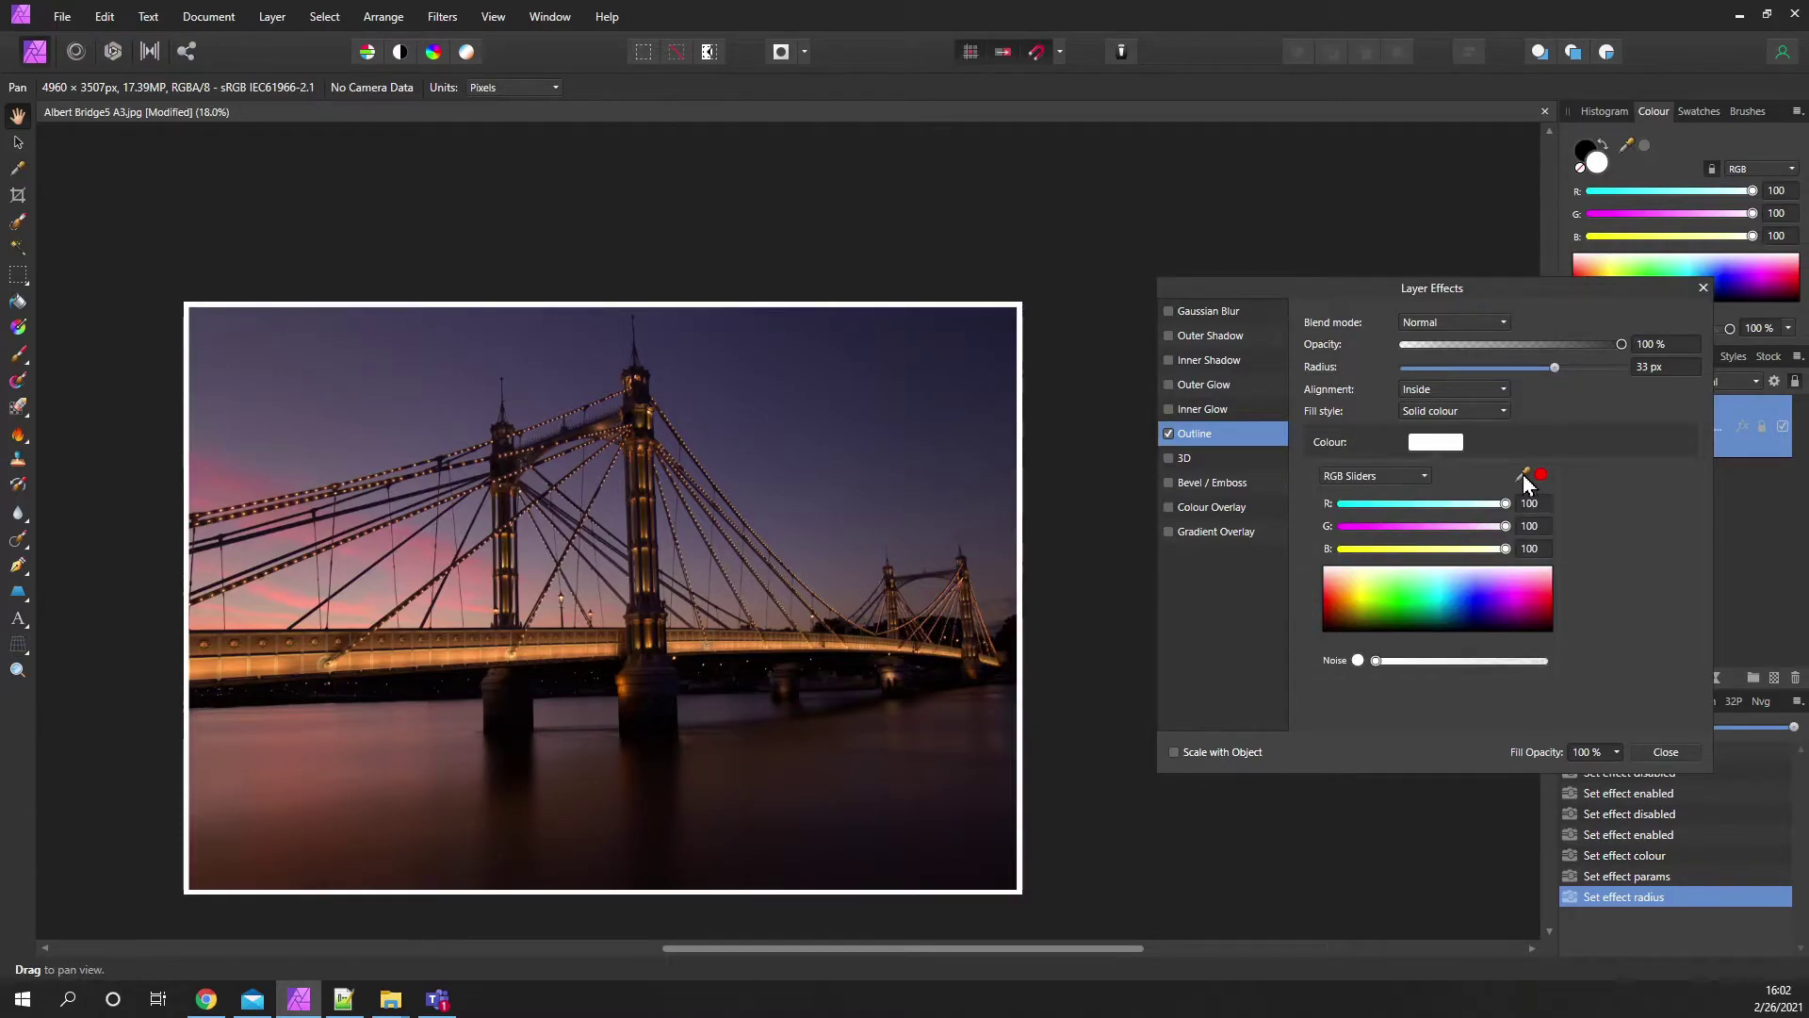
drag(1523, 475, 569, 701)
click(572, 689)
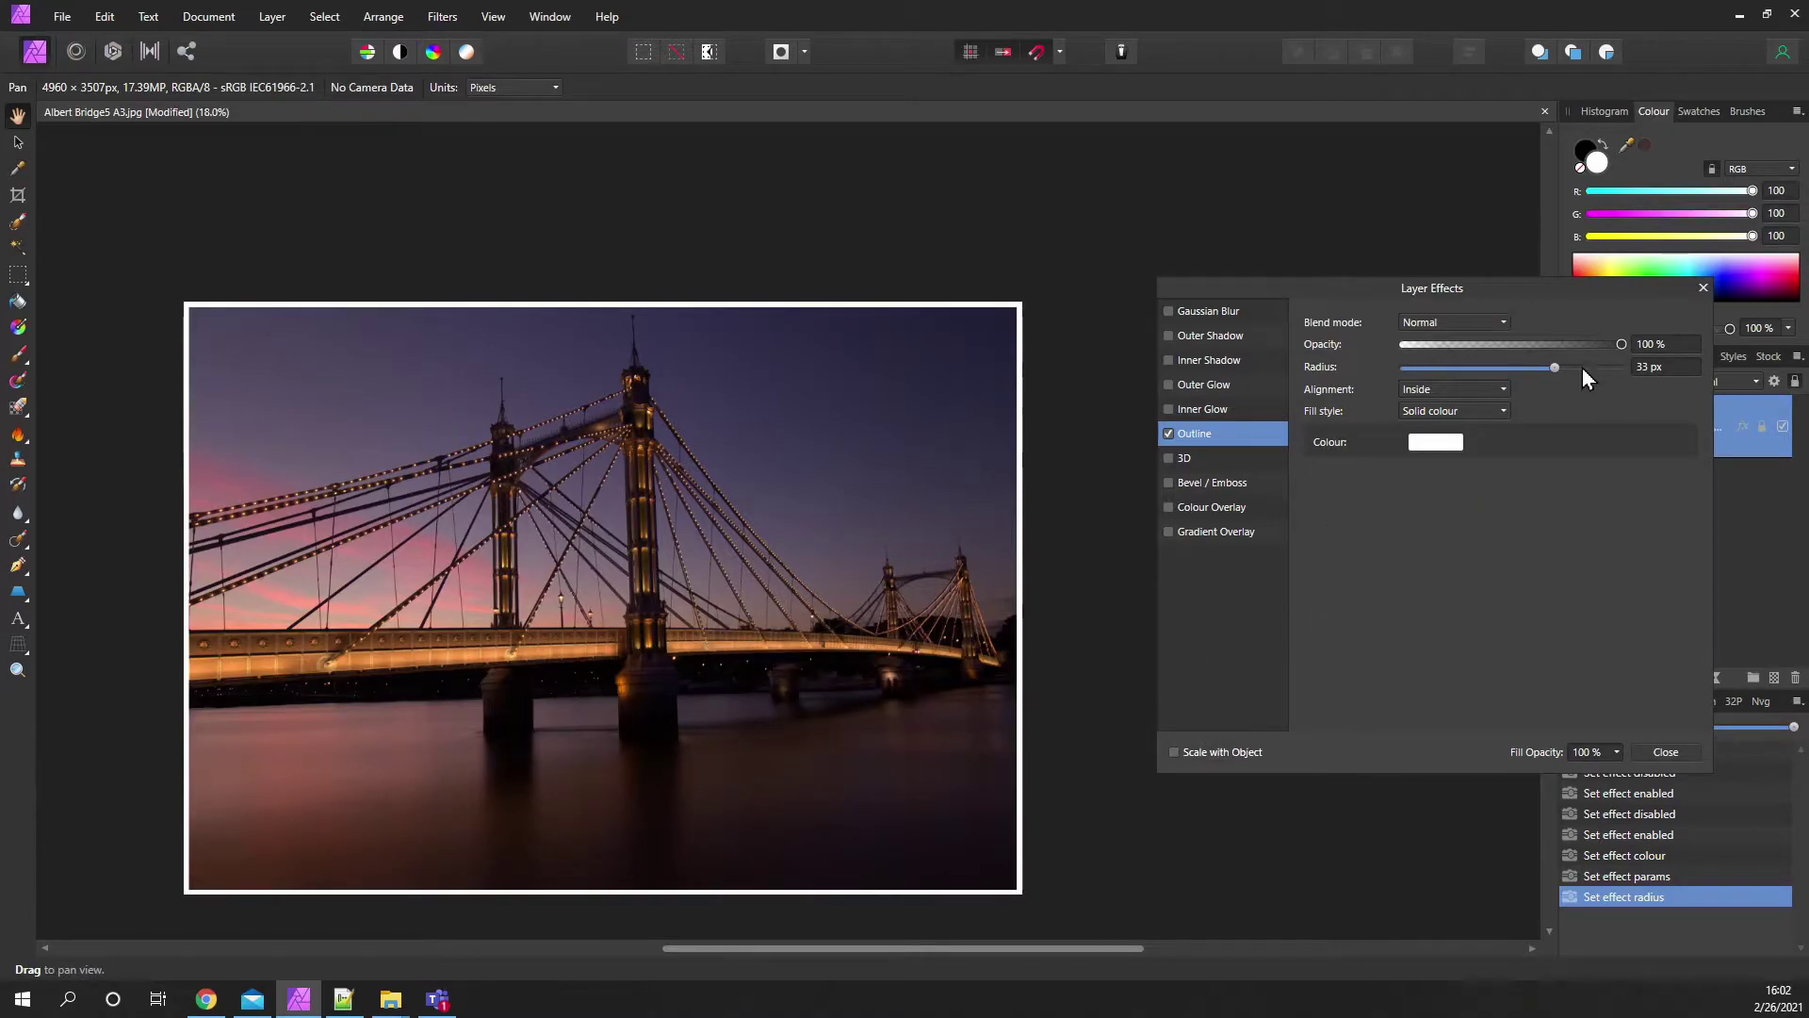
click(1434, 442)
drag(1528, 477, 580, 652)
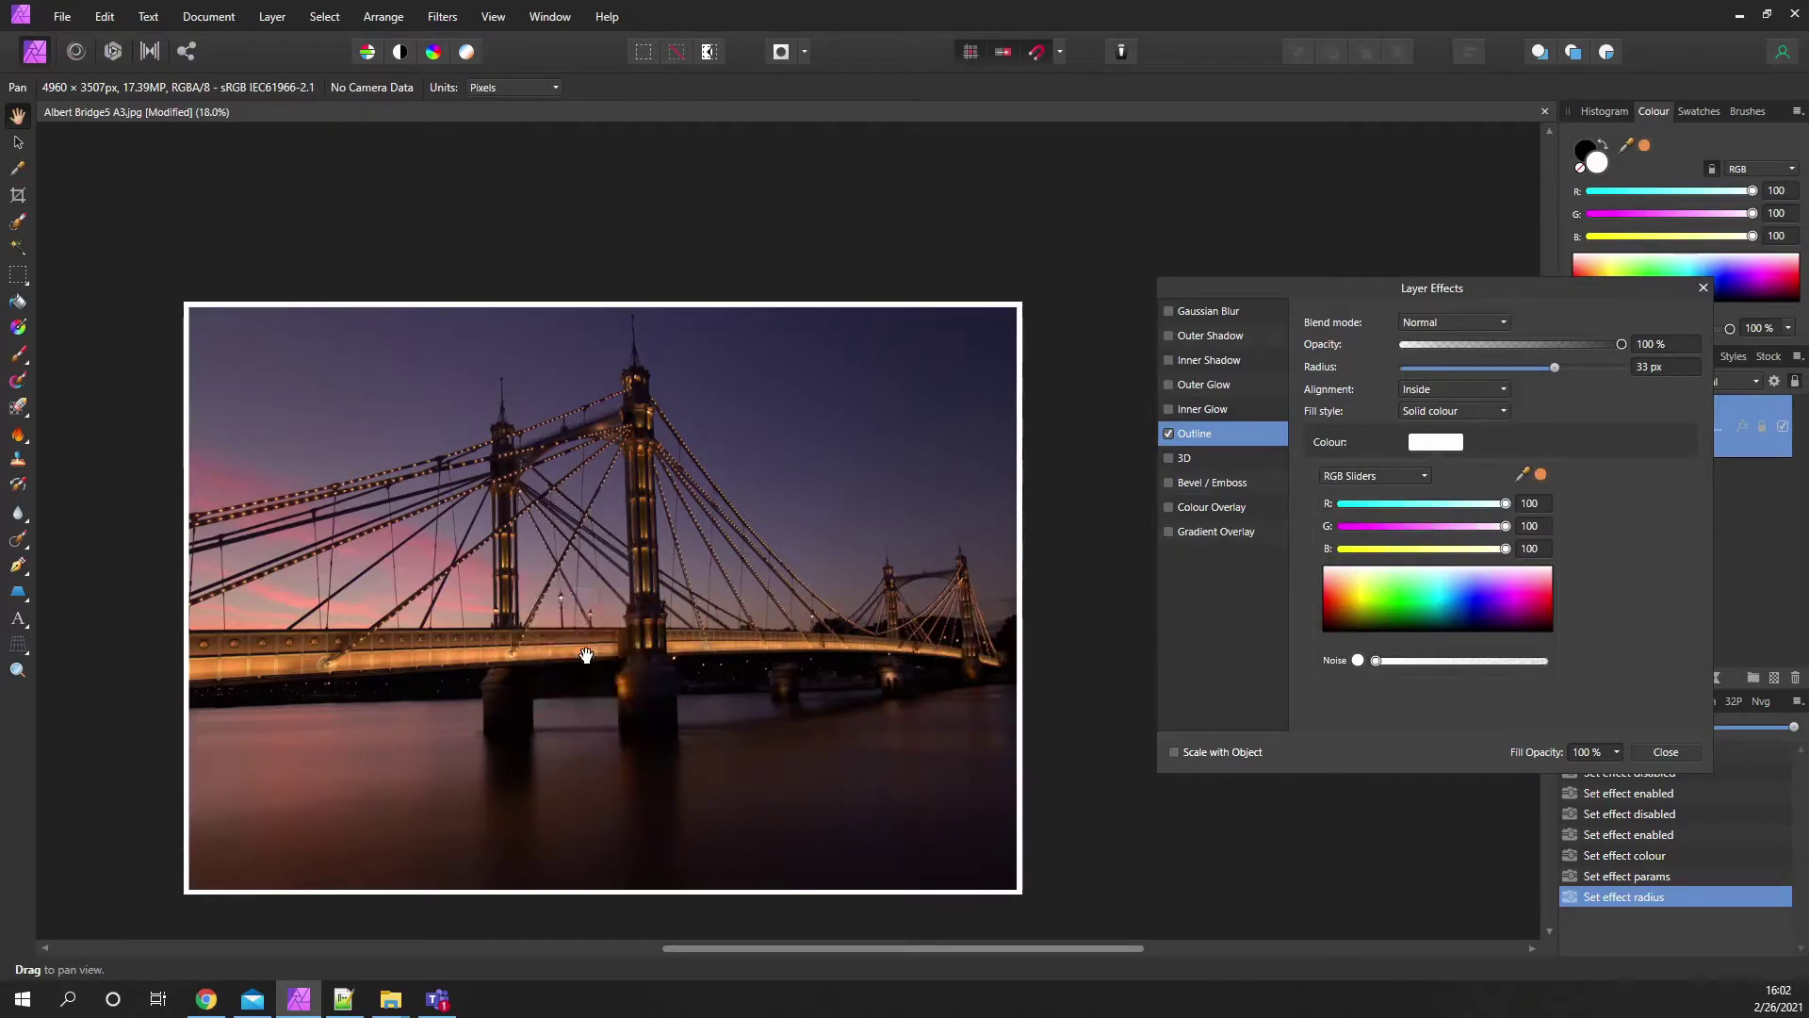
click(1541, 475)
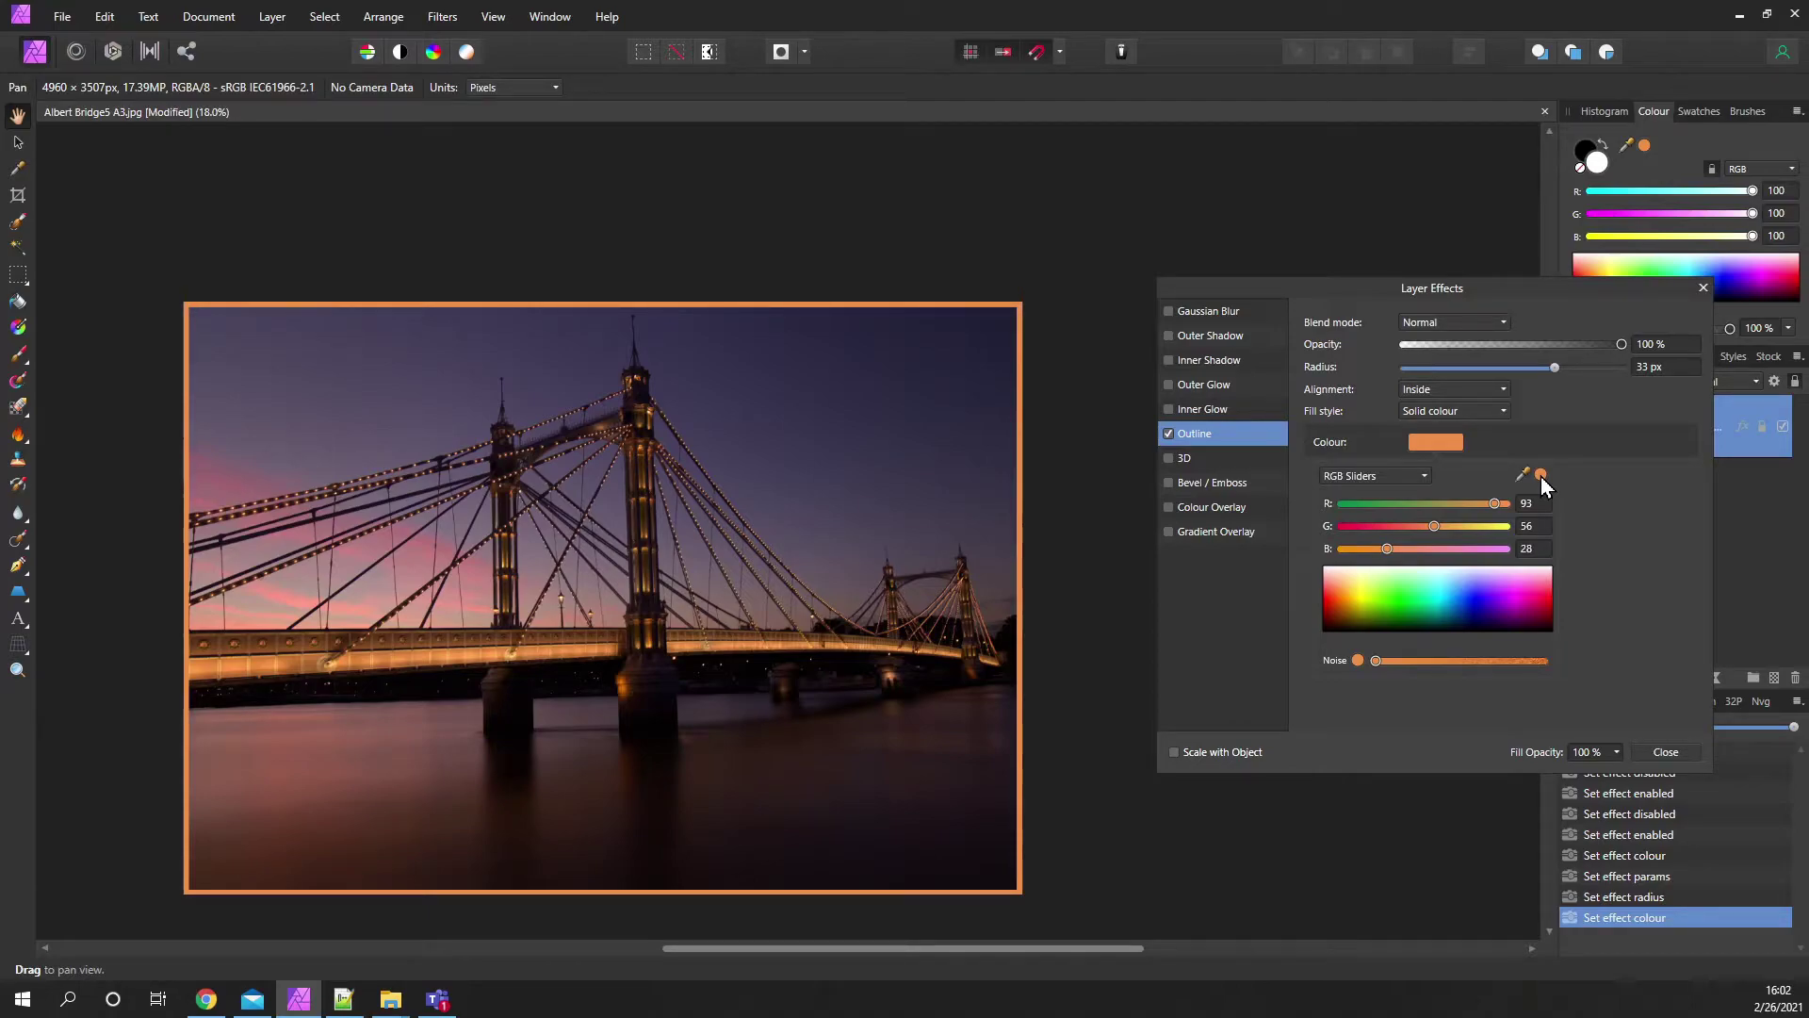
click(1649, 754)
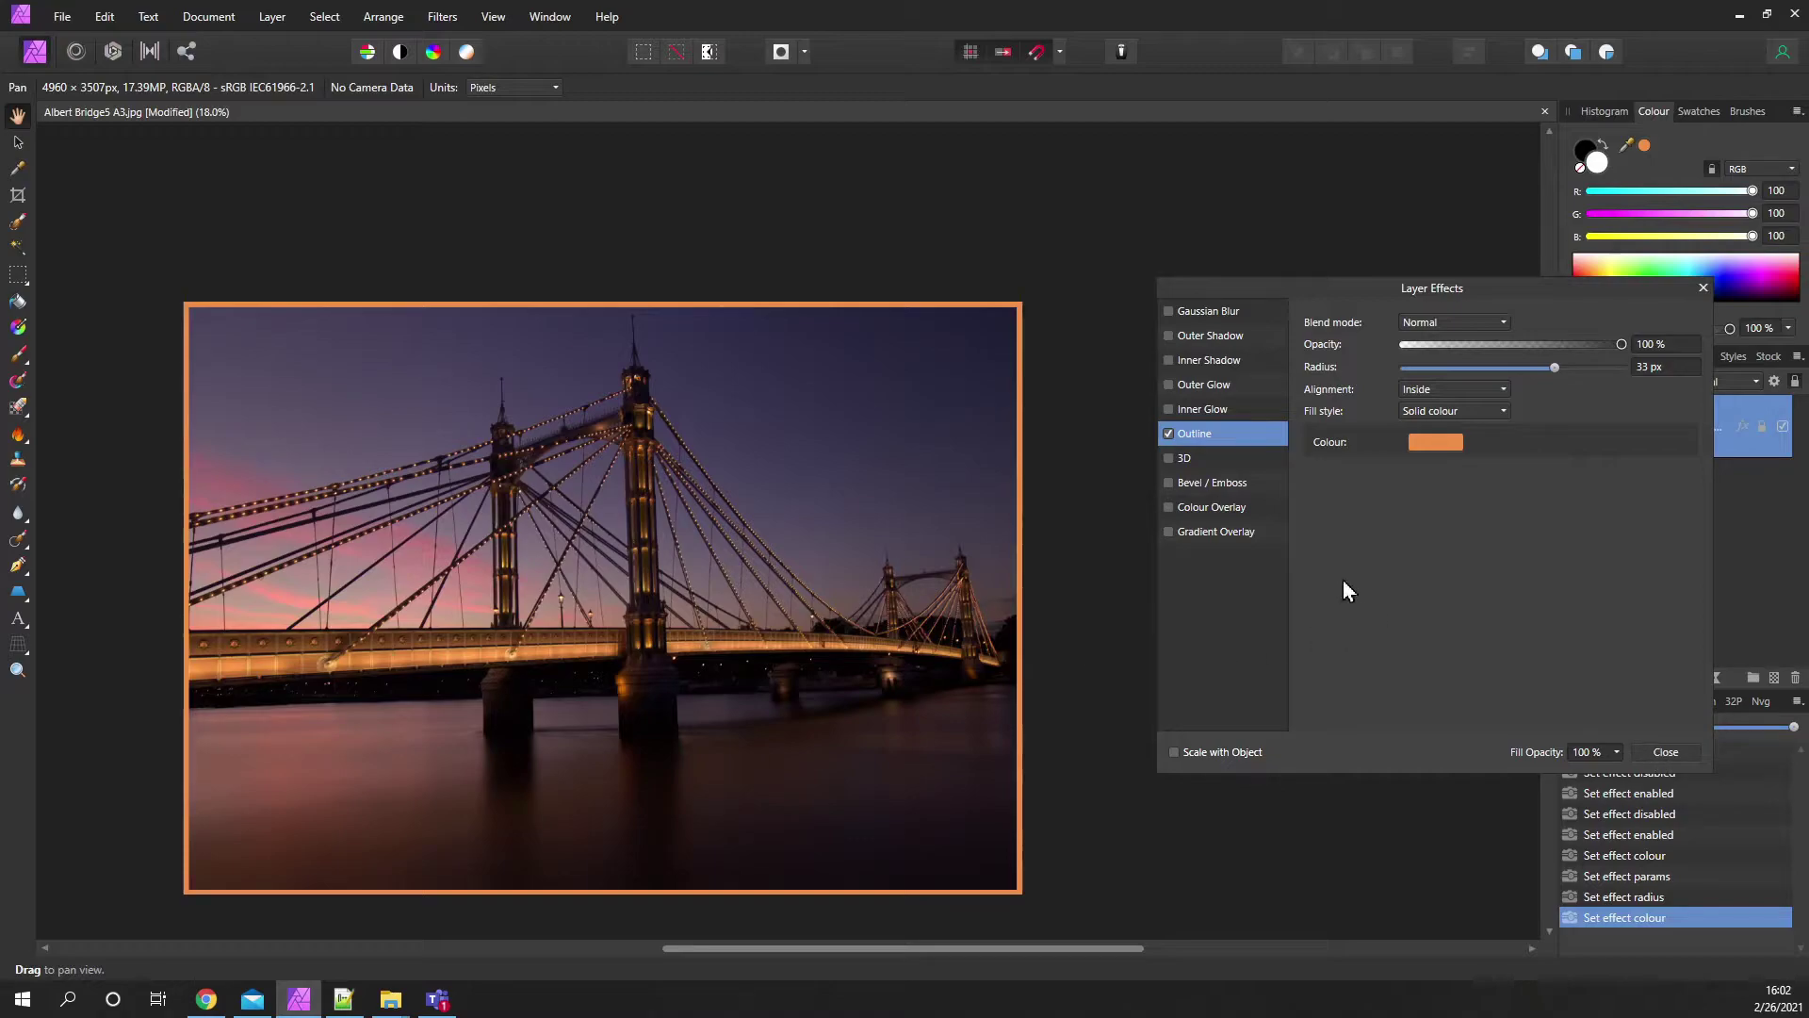
Step: Disable the Outline effect and close the layer effects settings
click(1169, 433)
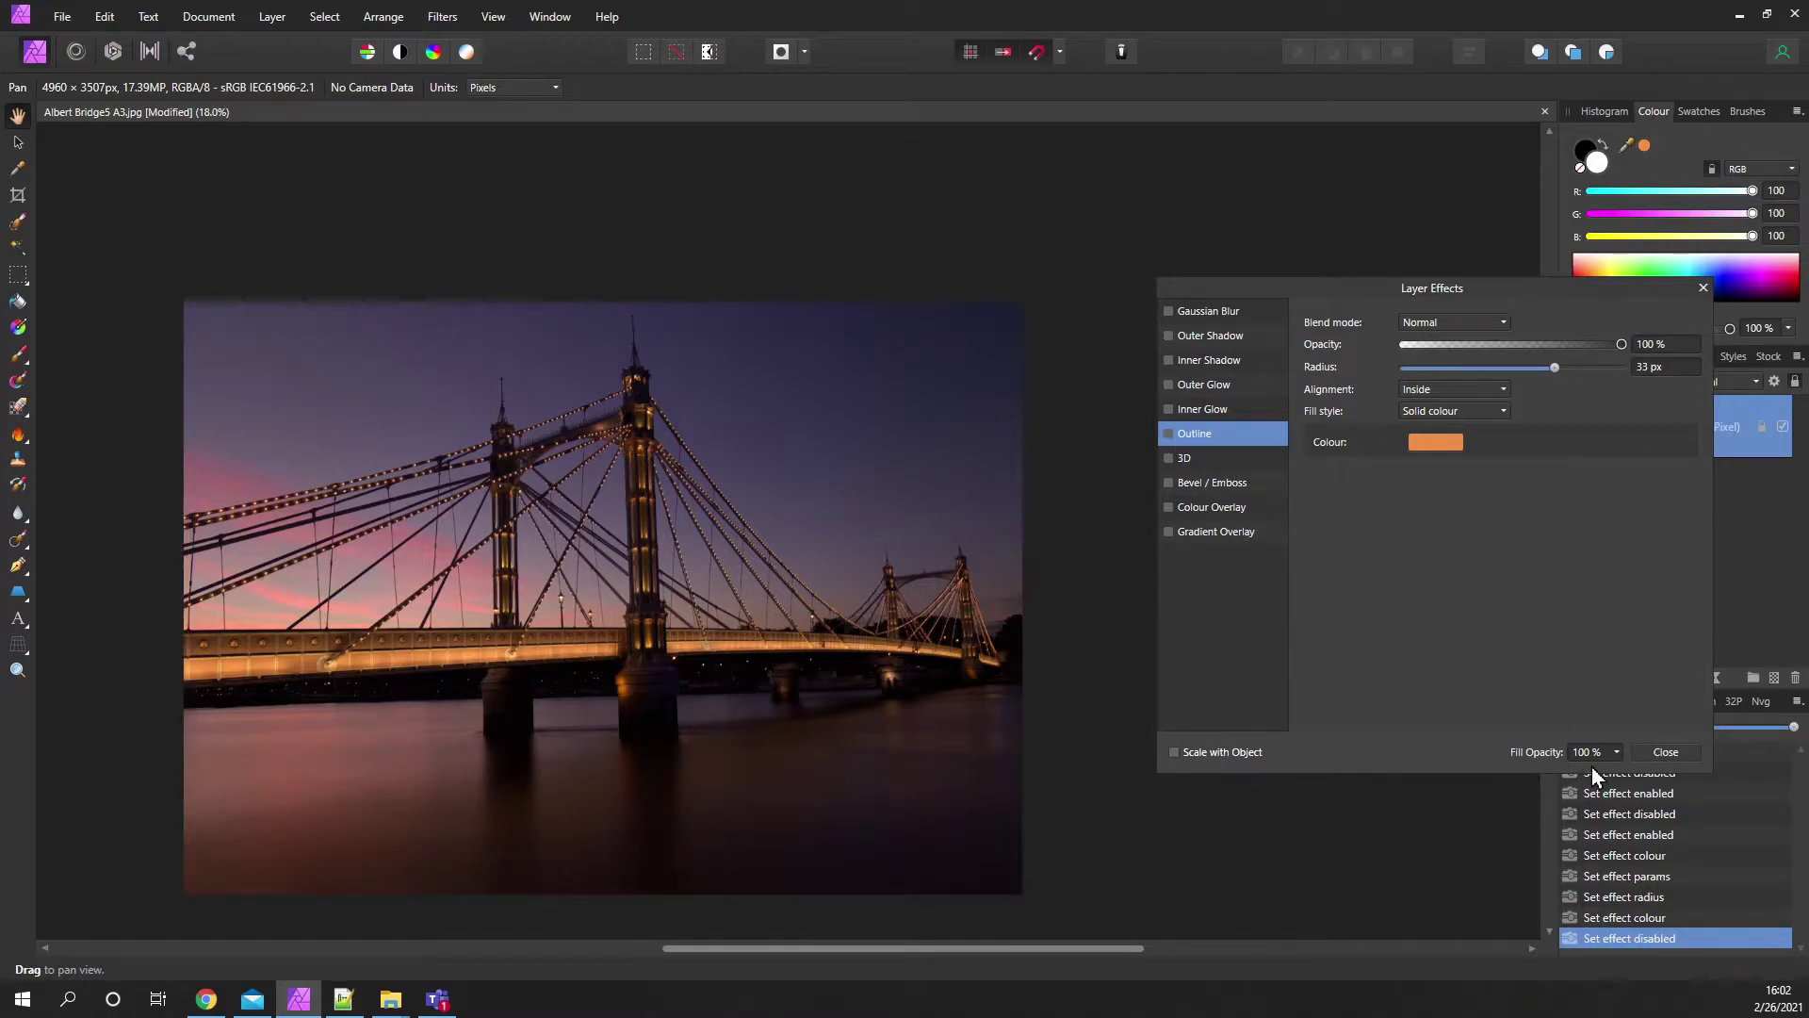
click(1667, 753)
drag(1054, 732, 1356, 589)
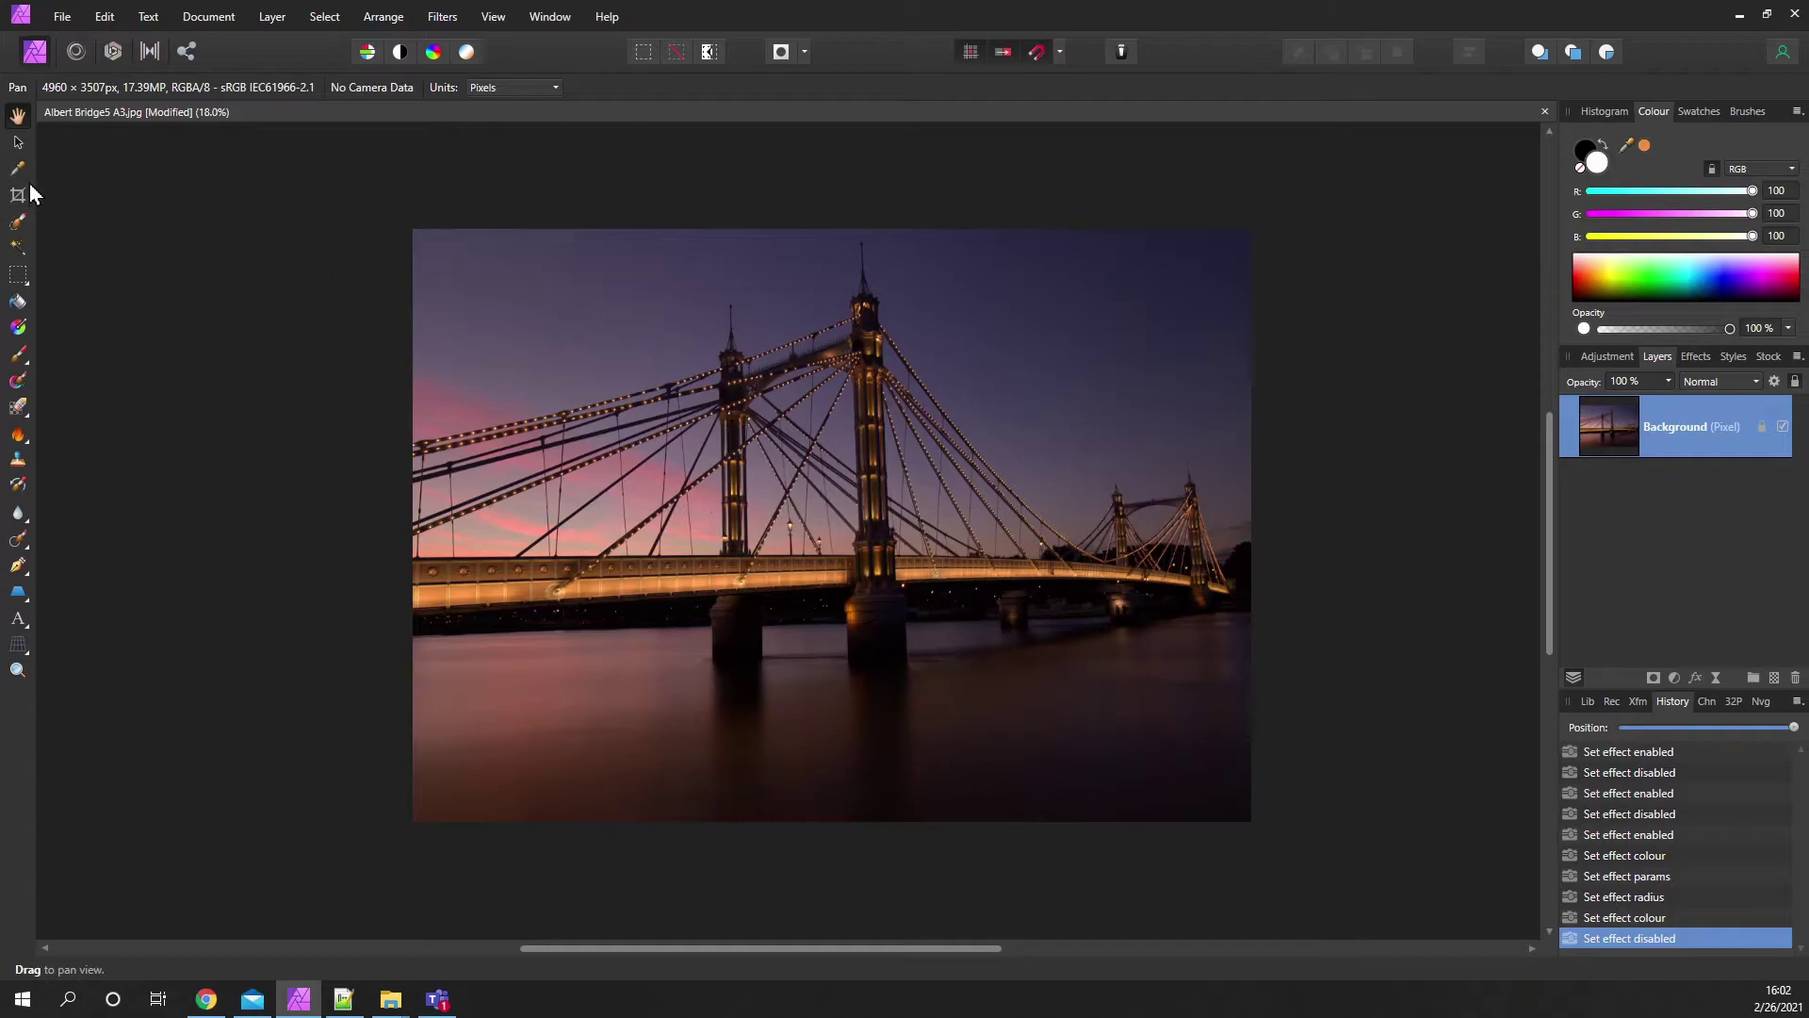
Step: Add a white fill layer and place it beneath the Background photo layer
click(278, 23)
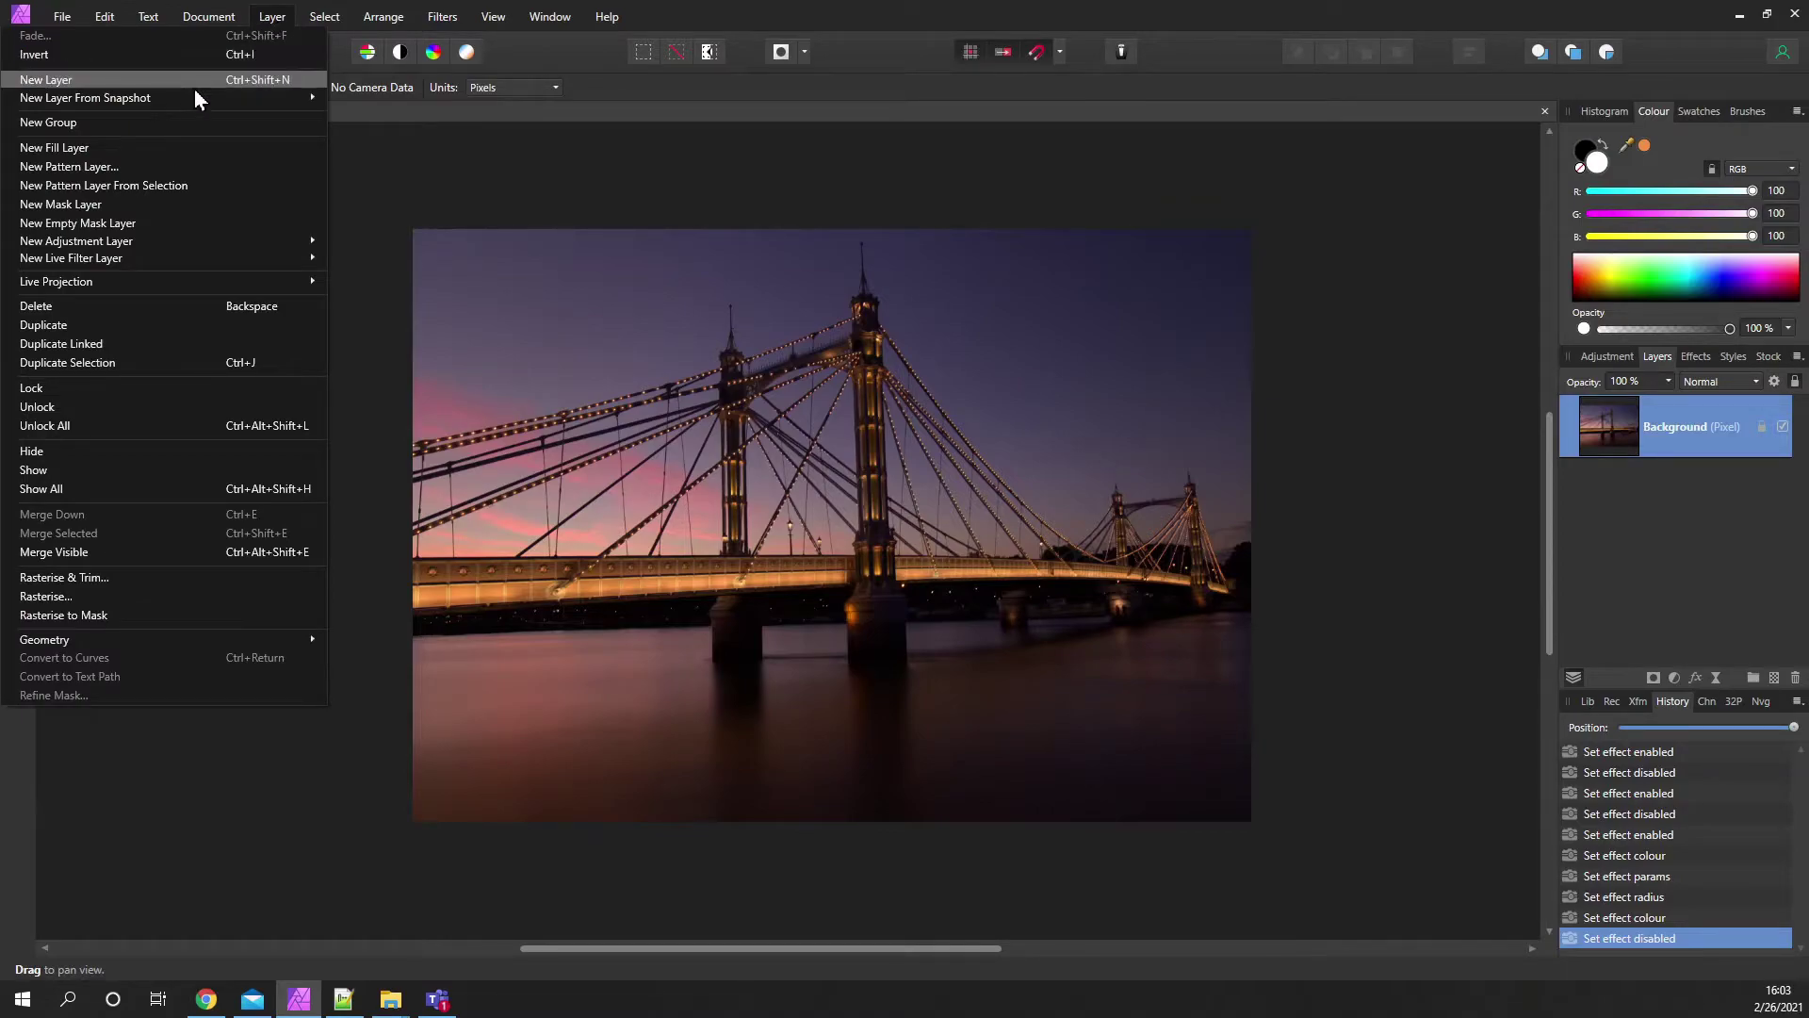
click(188, 148)
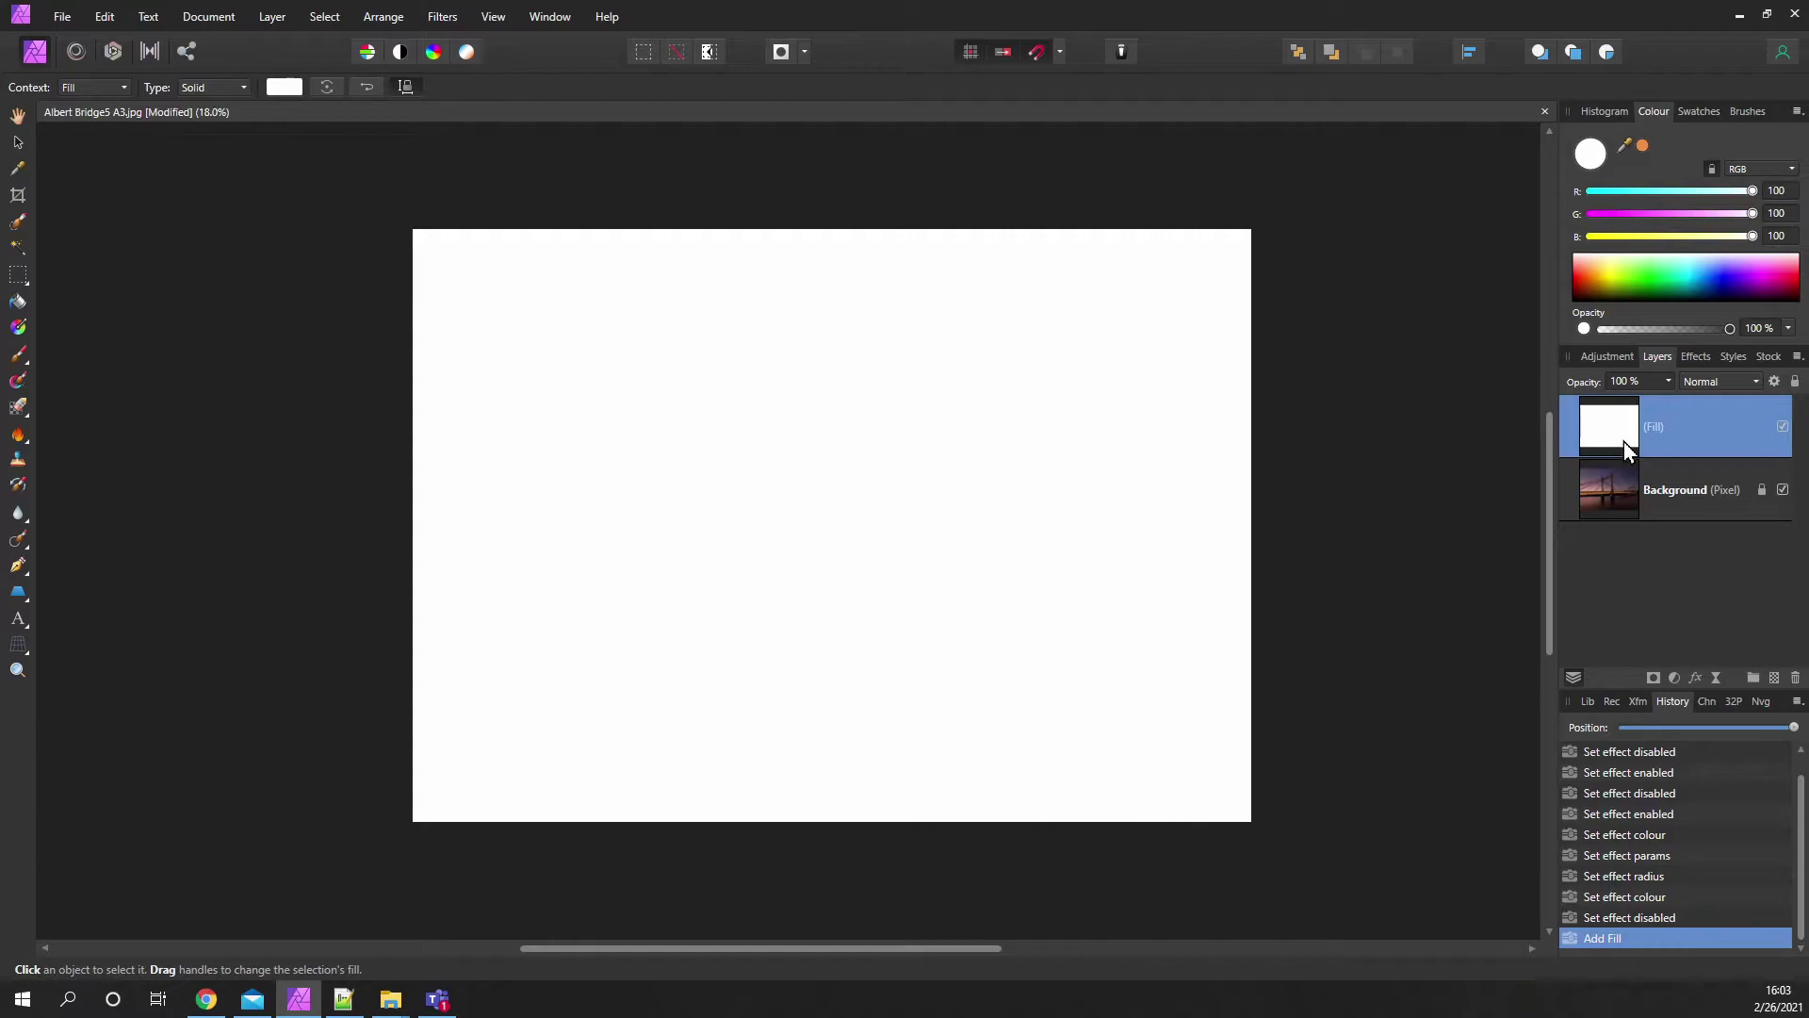
drag(1613, 433, 1608, 524)
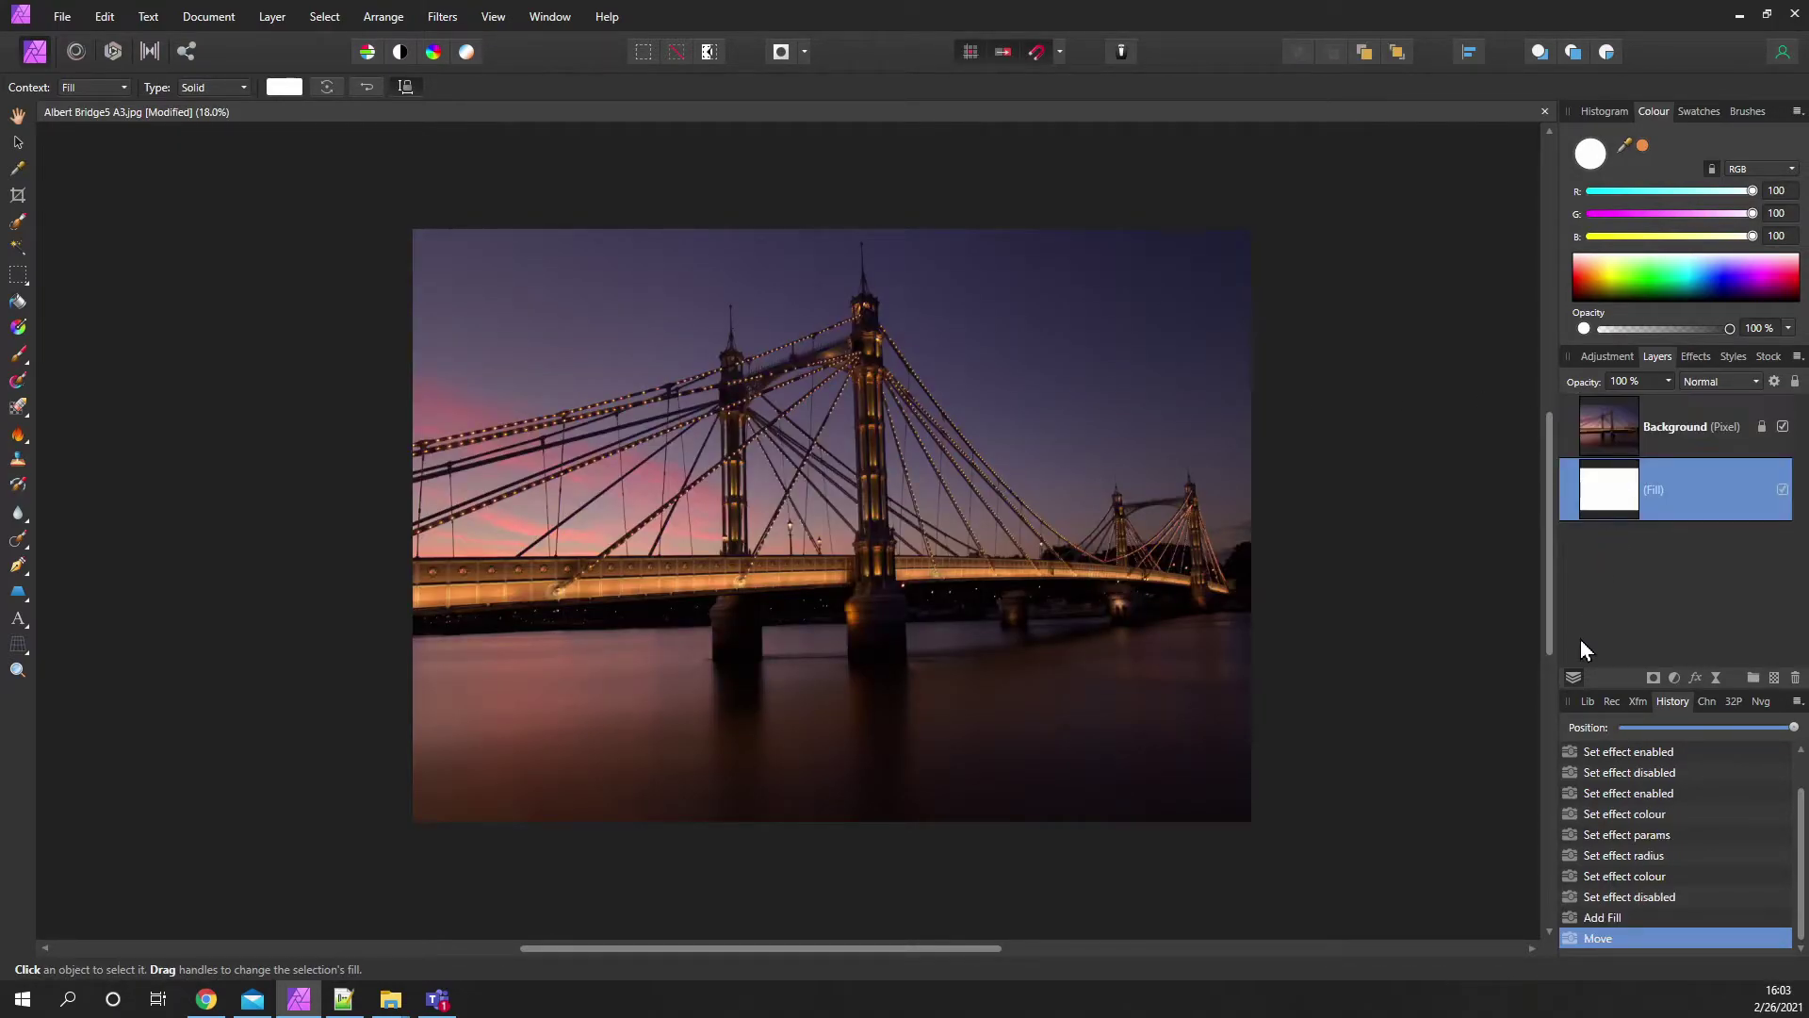
Step: Select the Background photo layer with the Move tool and unlock it for transforming
click(19, 142)
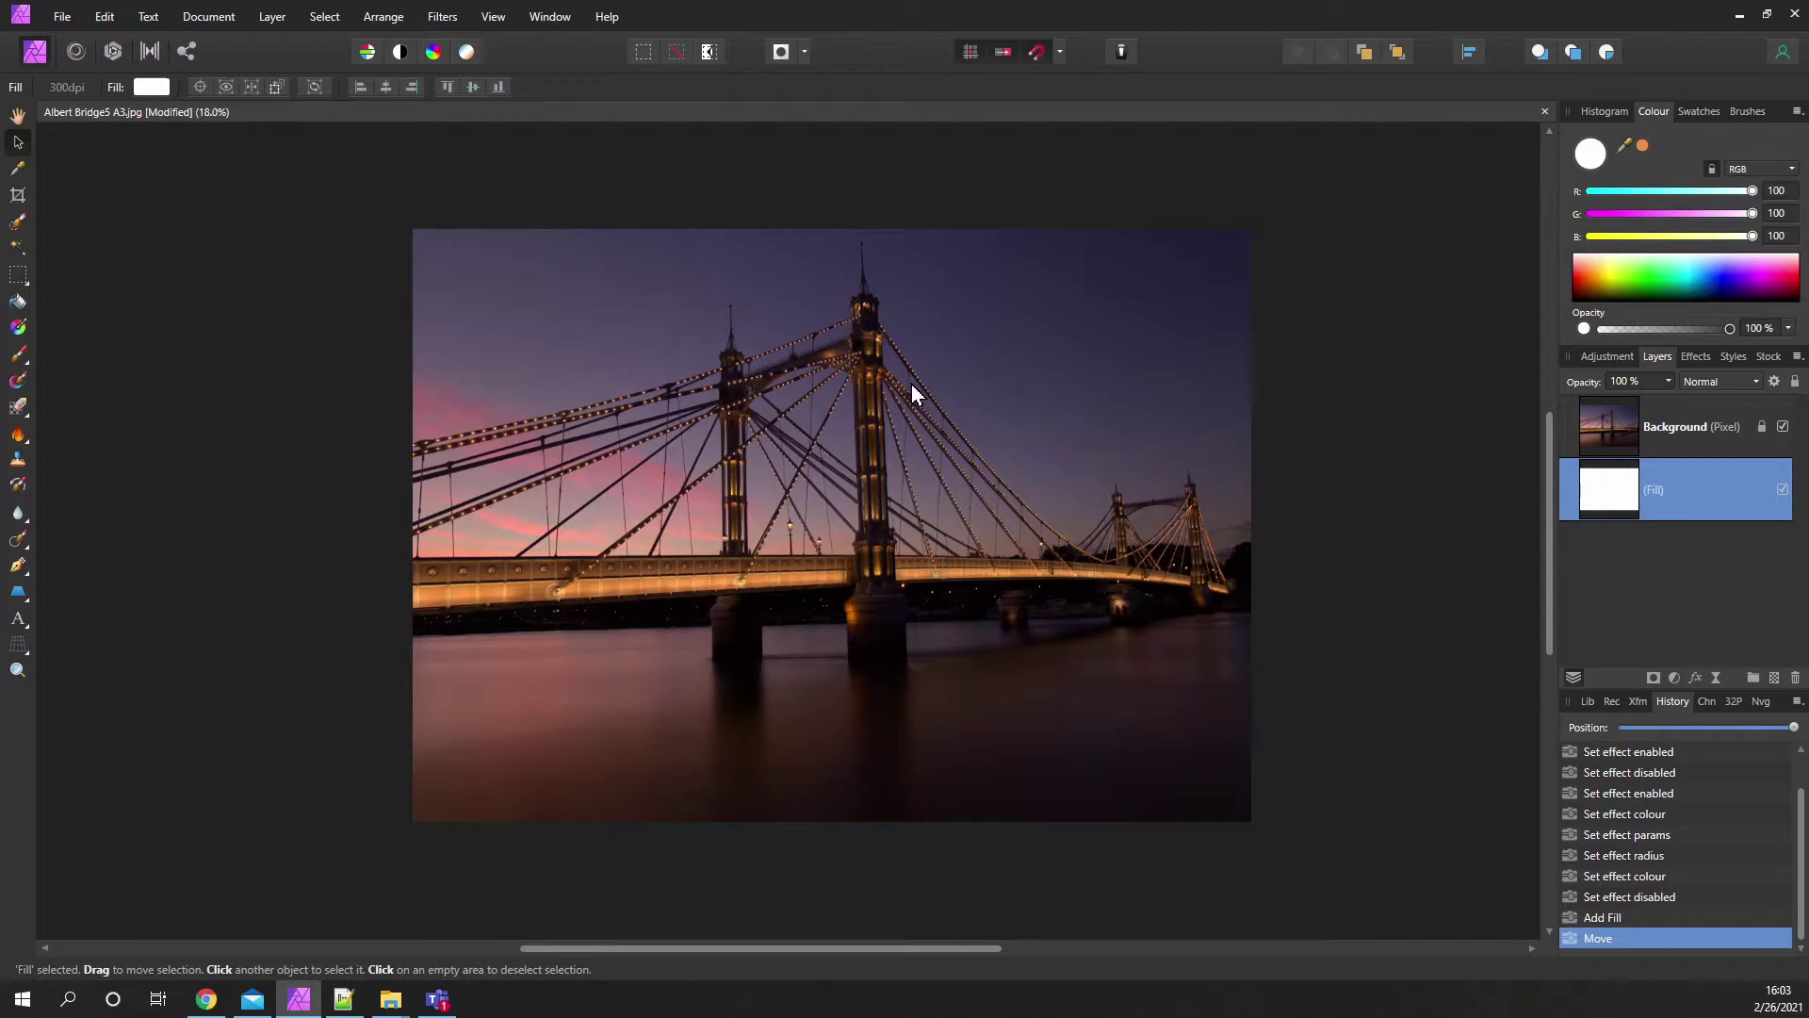
key(ctrl+d)
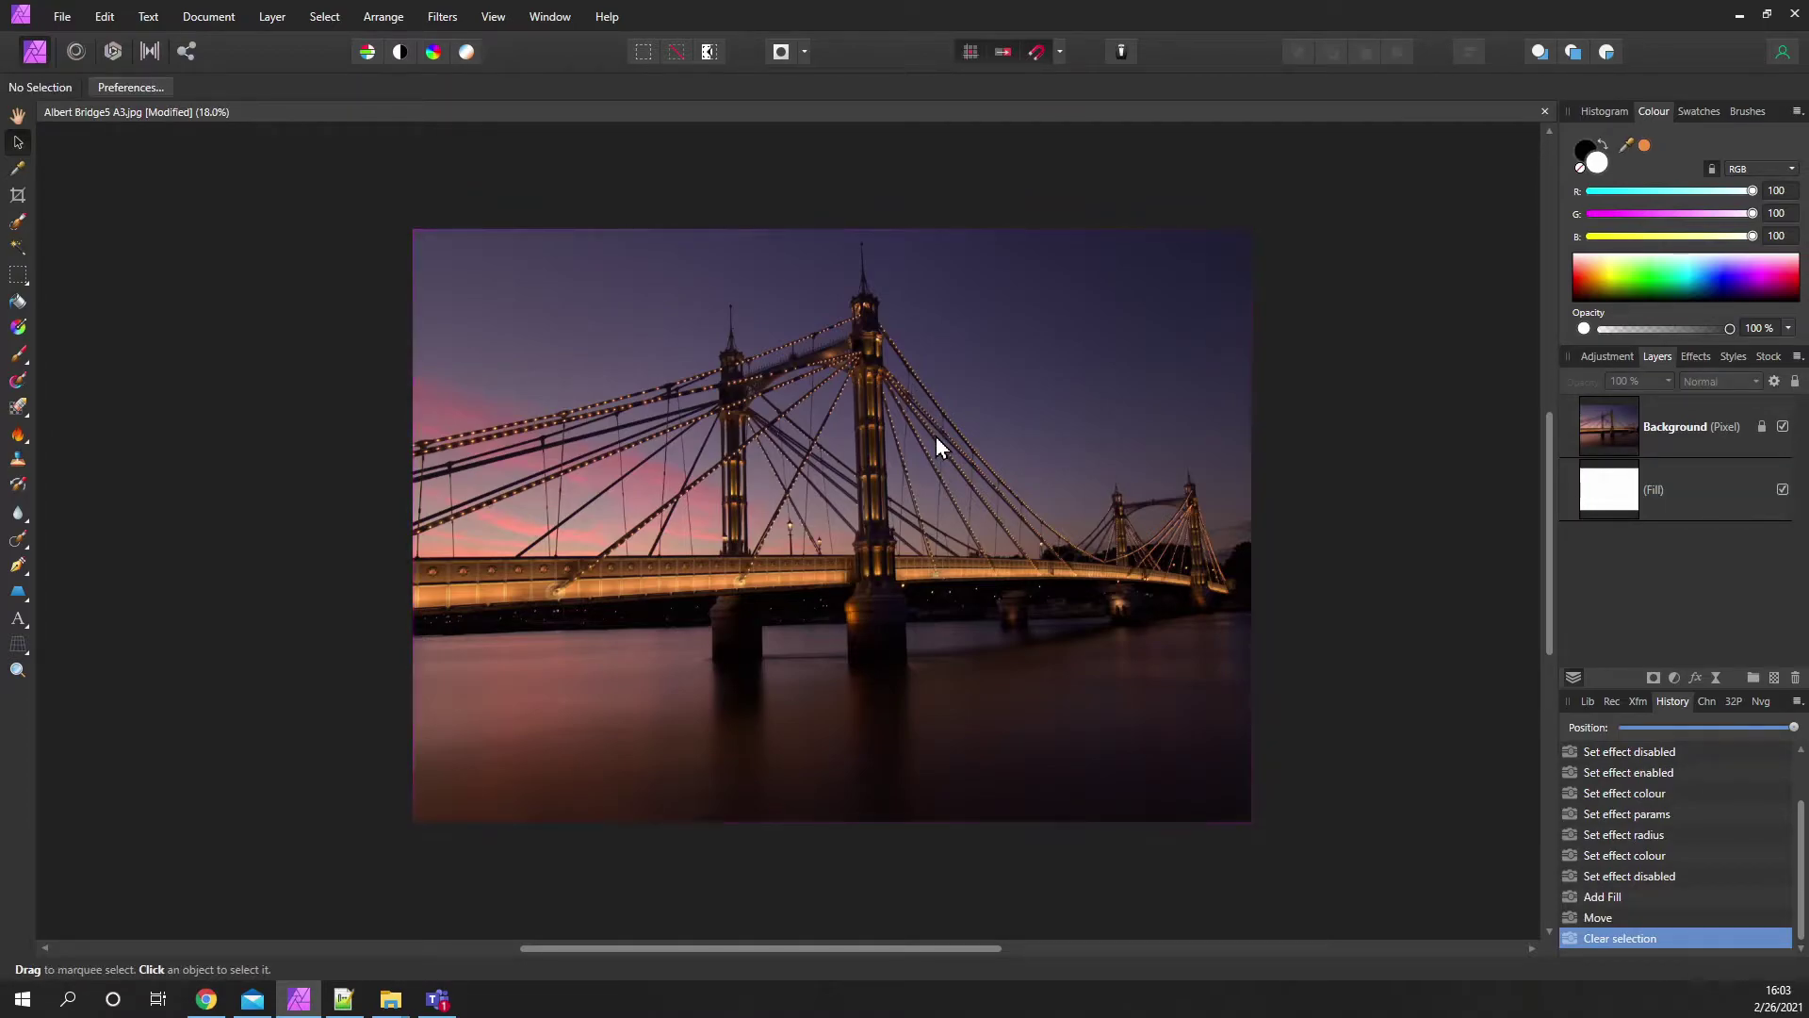
click(1608, 439)
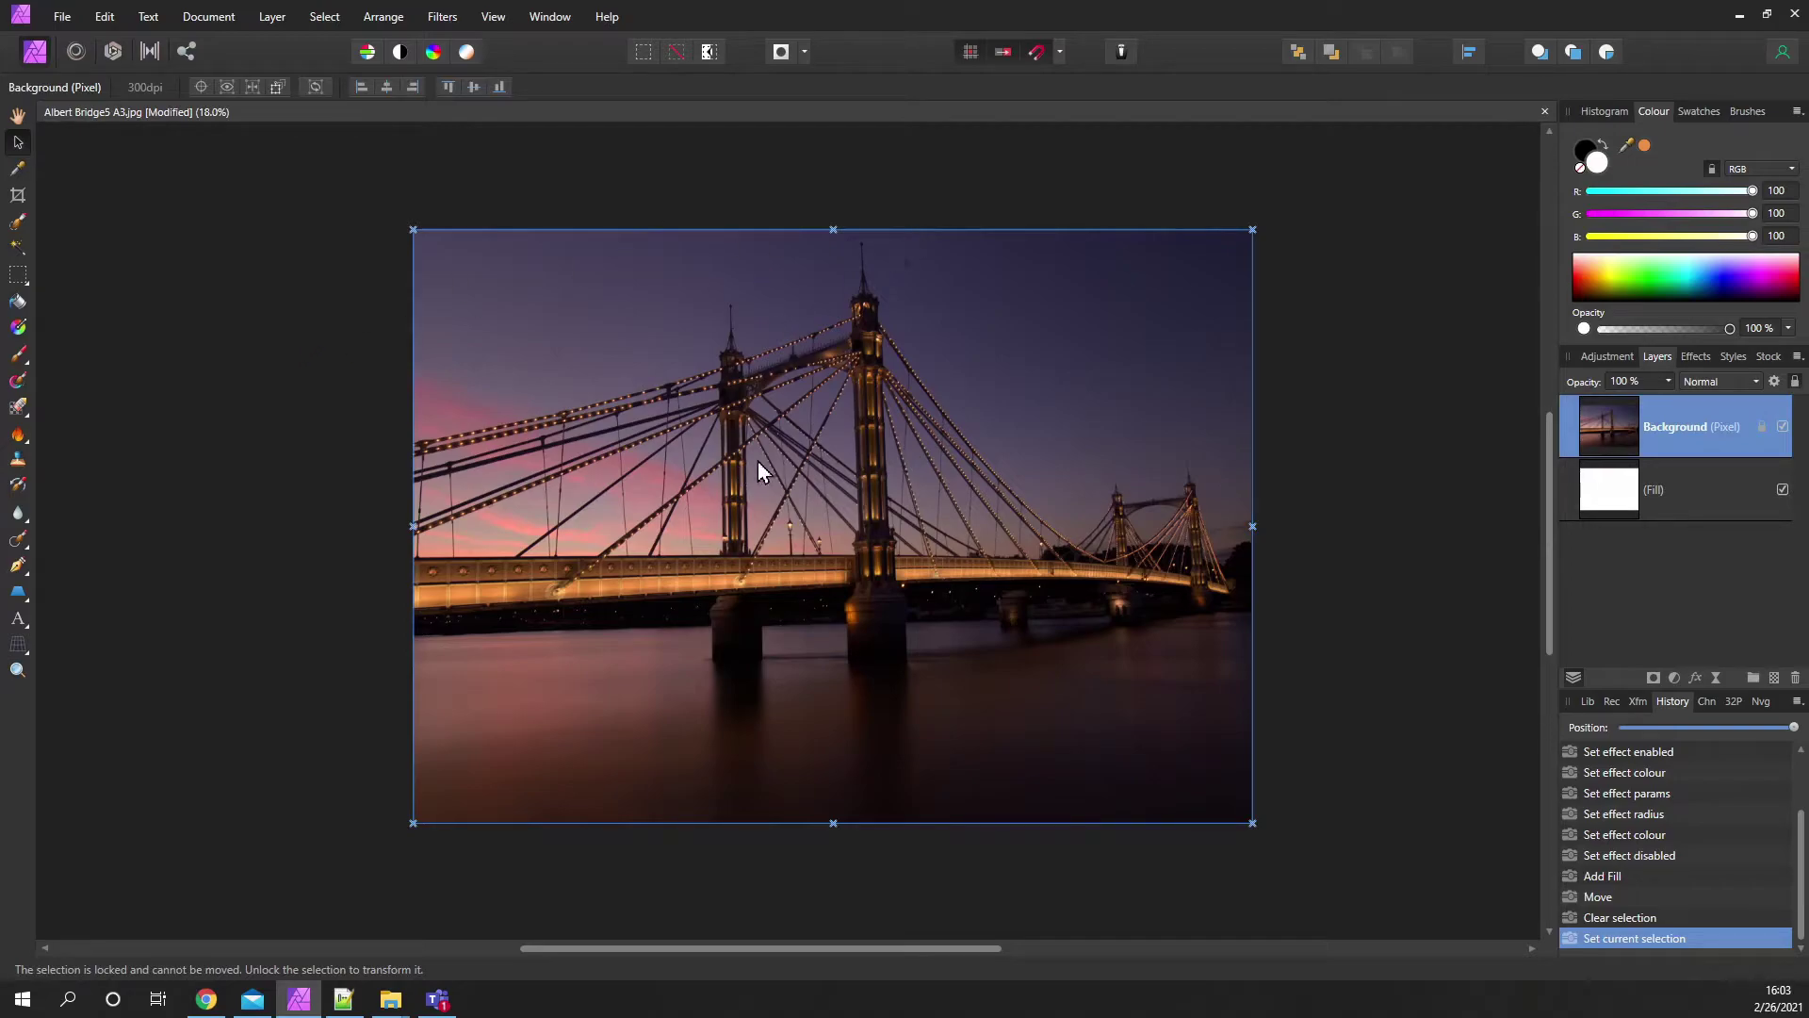
click(1761, 429)
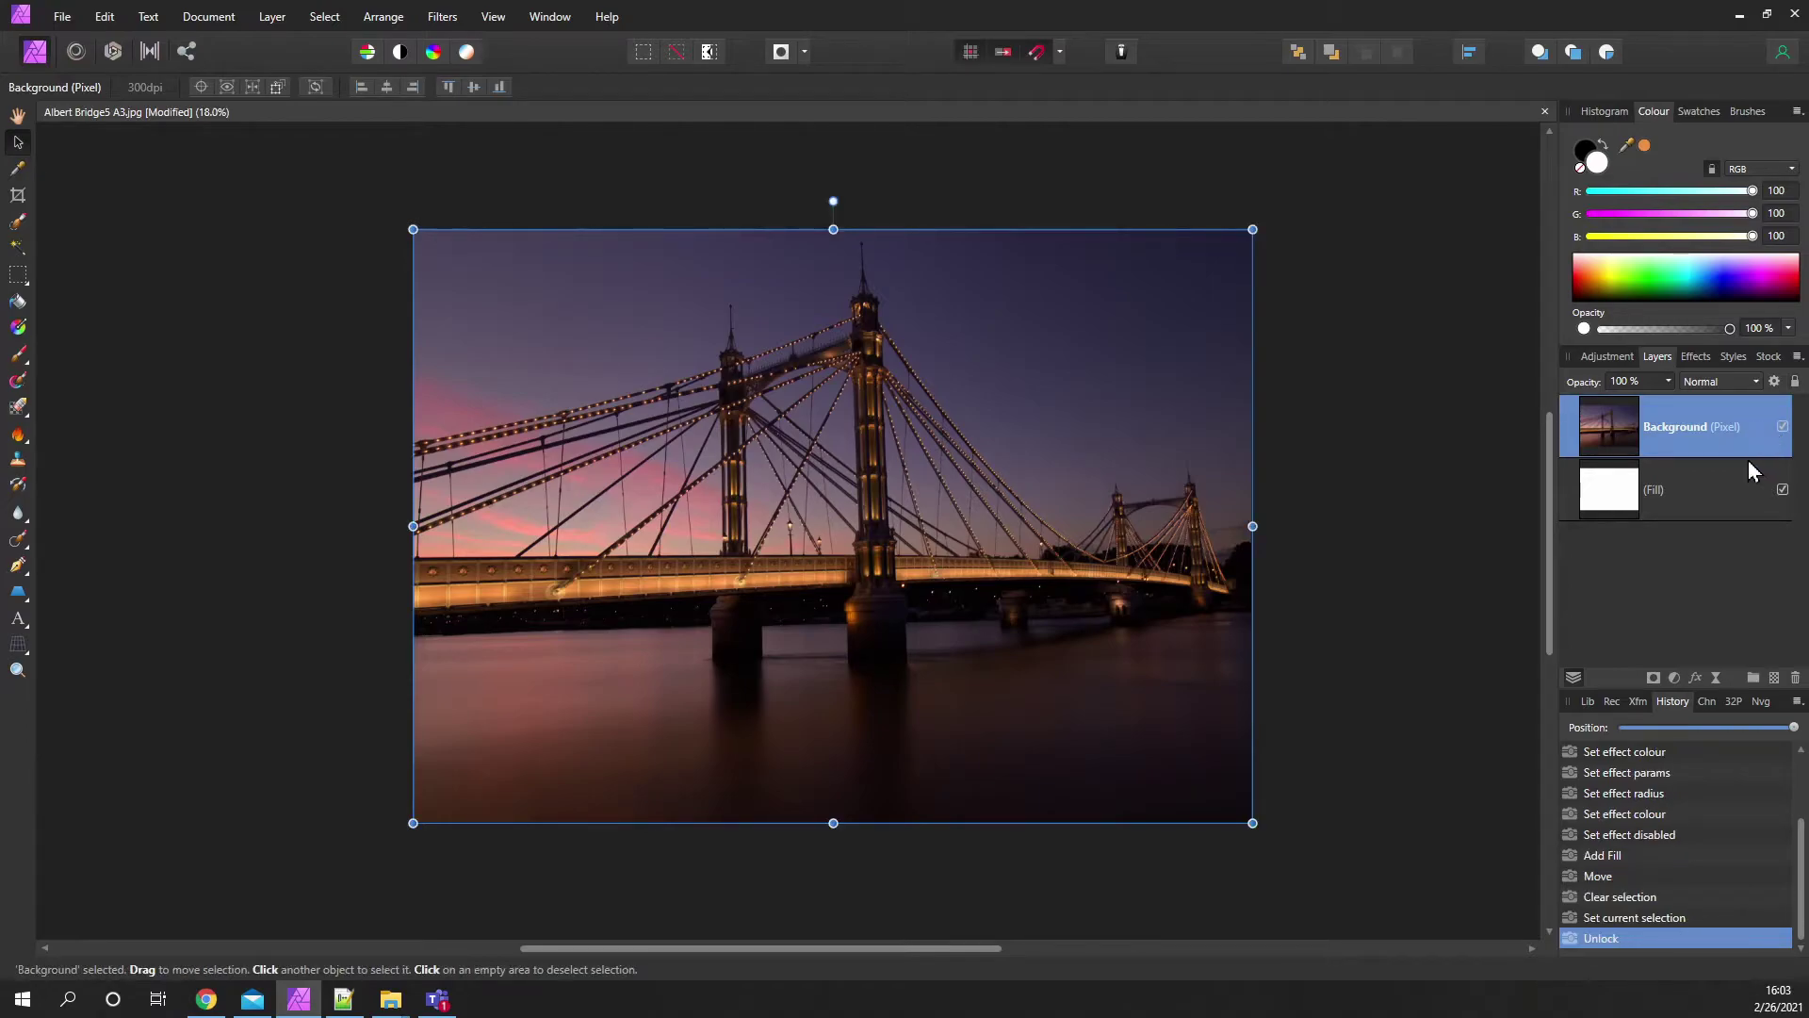
Step: Scale the photo down from two opposite corners and centre it over the white fill to leave a border
drag(1253, 230, 1186, 276)
drag(411, 822, 502, 766)
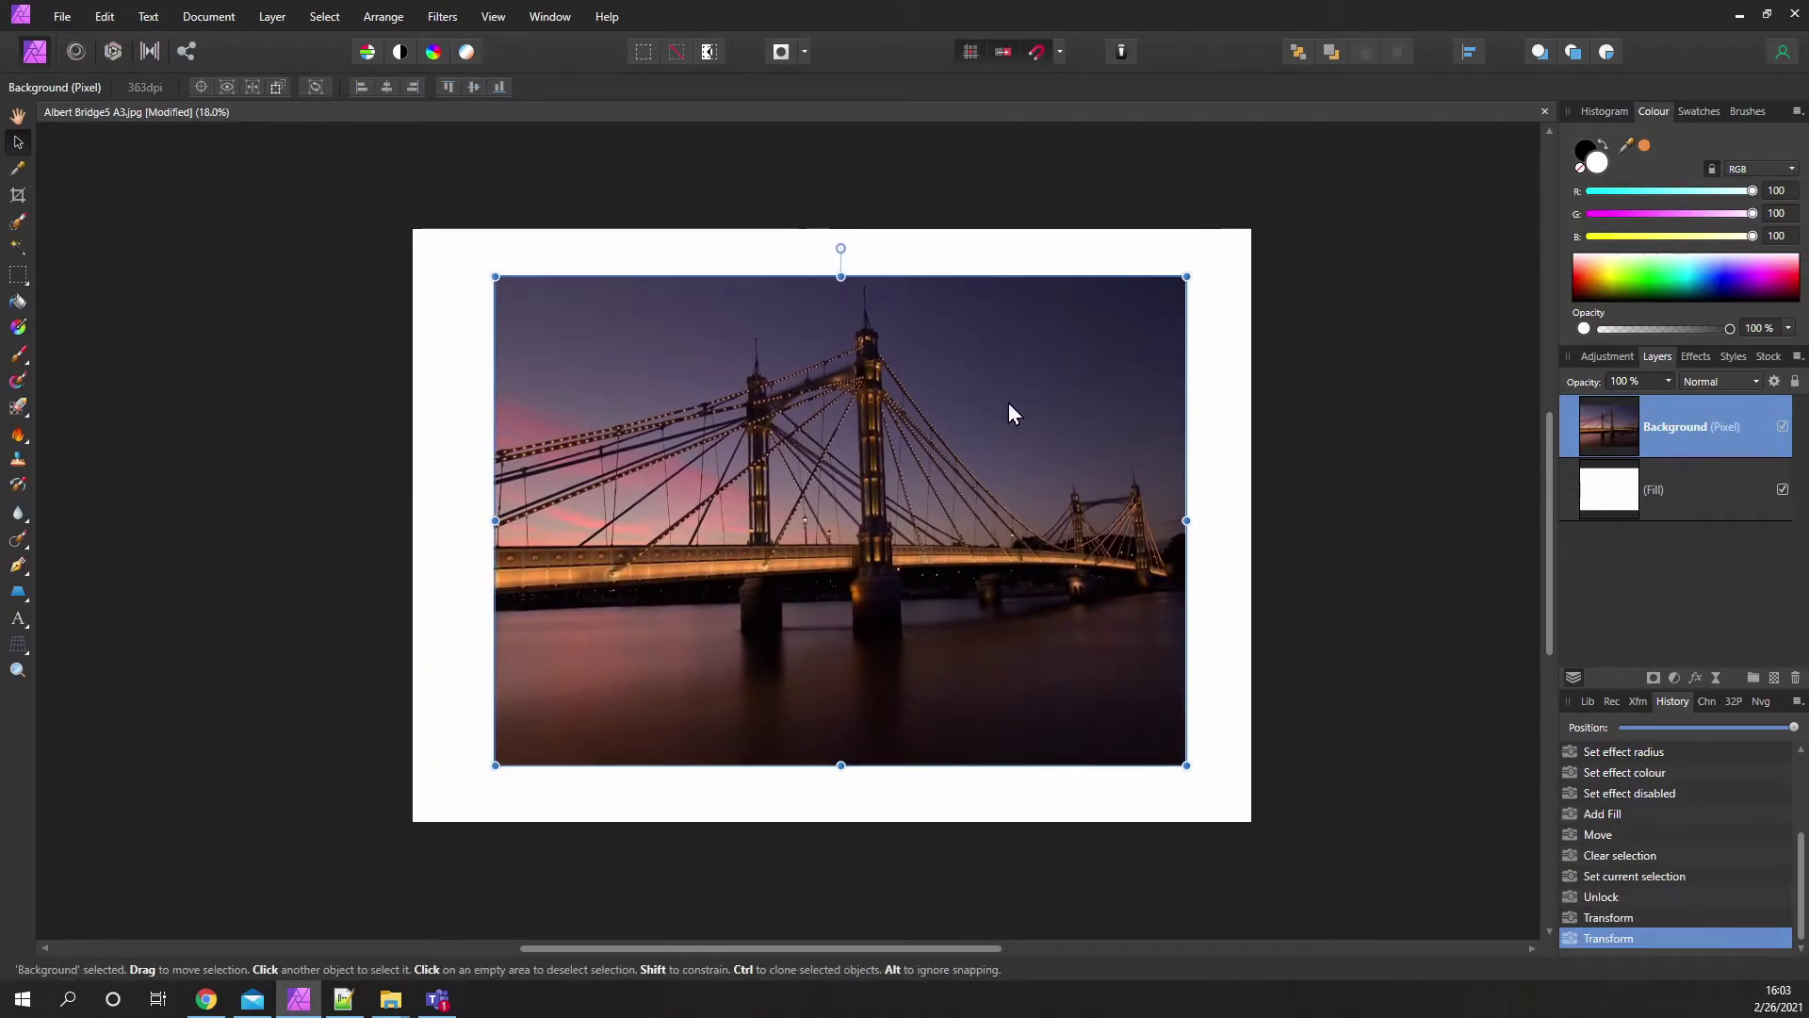
drag(899, 486, 896, 482)
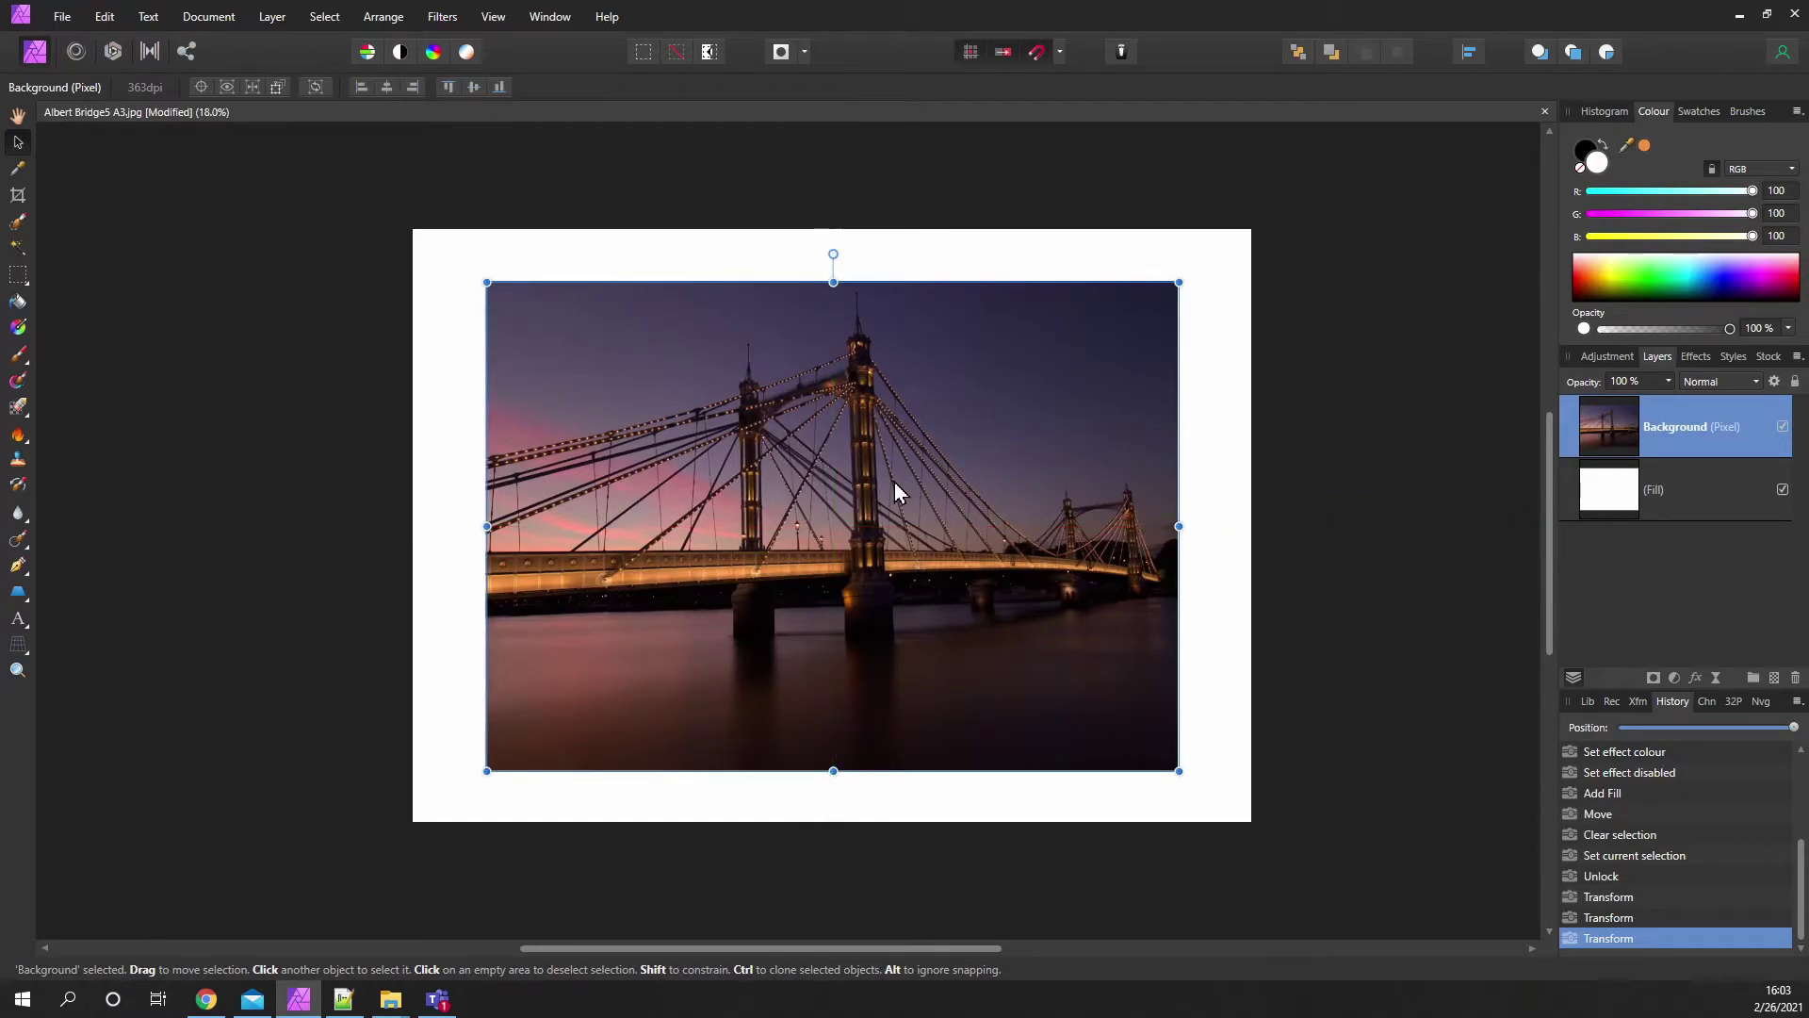
mouse_move(882, 584)
mouse_down()
mouse_move(924, 578)
mouse_move(909, 537)
mouse_move(880, 620)
mouse_move(882, 585)
mouse_move(844, 582)
mouse_move(840, 555)
mouse_move(872, 541)
mouse_move(922, 545)
mouse_move(940, 629)
mouse_move(1018, 618)
mouse_move(886, 619)
mouse_move(868, 574)
mouse_move(885, 571)
mouse_up()
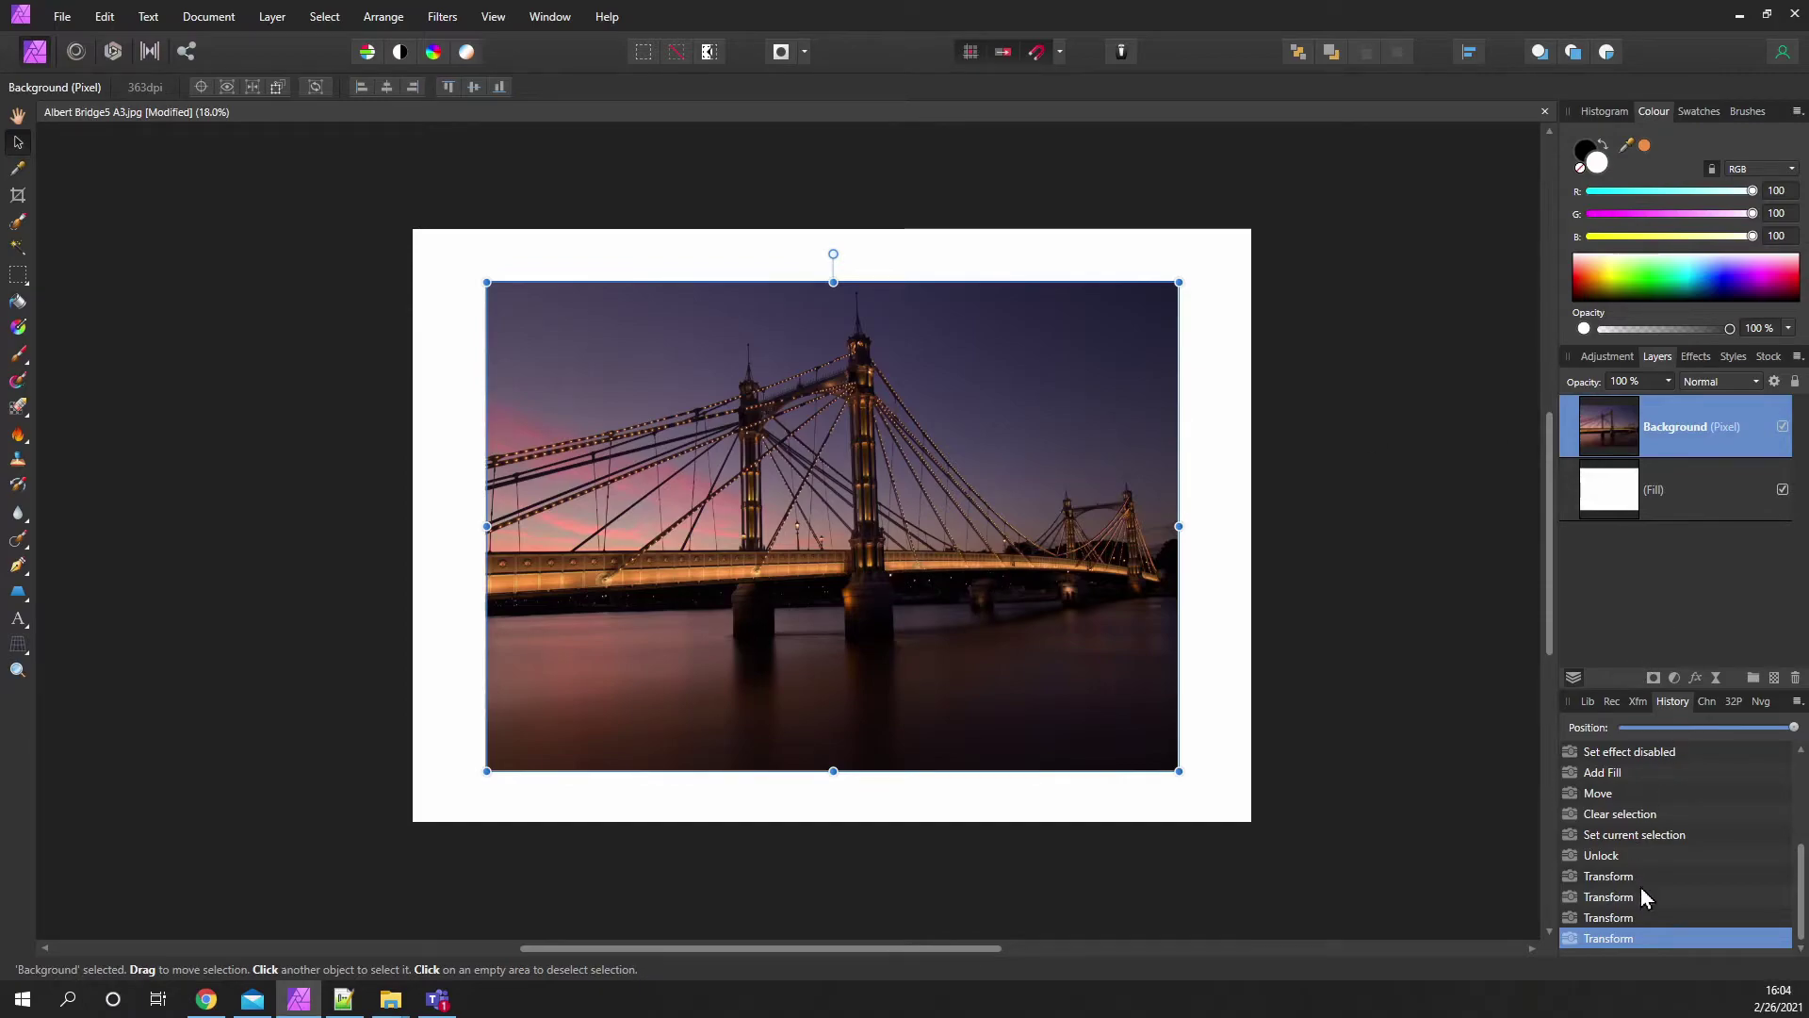
Step: Undo the most recent transforms of the photo layer
key(ctrl+z)
key(ctrl+z)
key(ctrl+z)
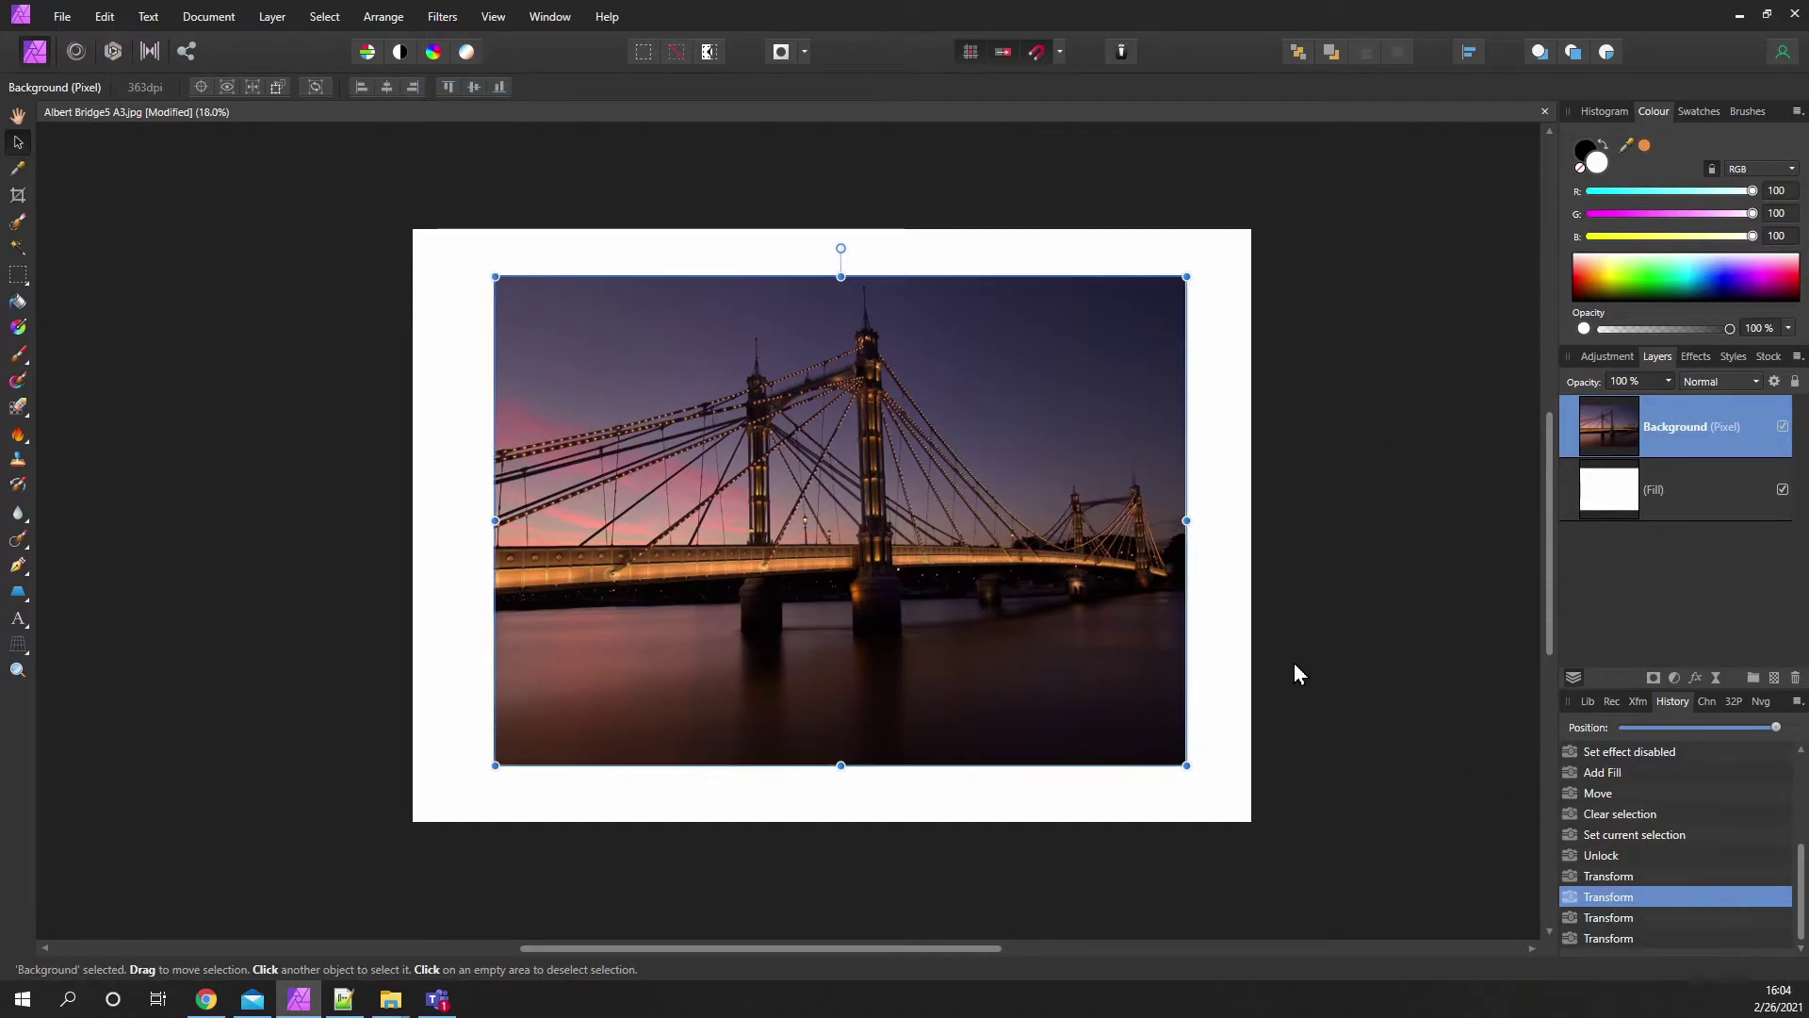
Step: Scale the full-size photo layer down evenly around its centre to leave a white border, and deselect it
key(ctrl+z)
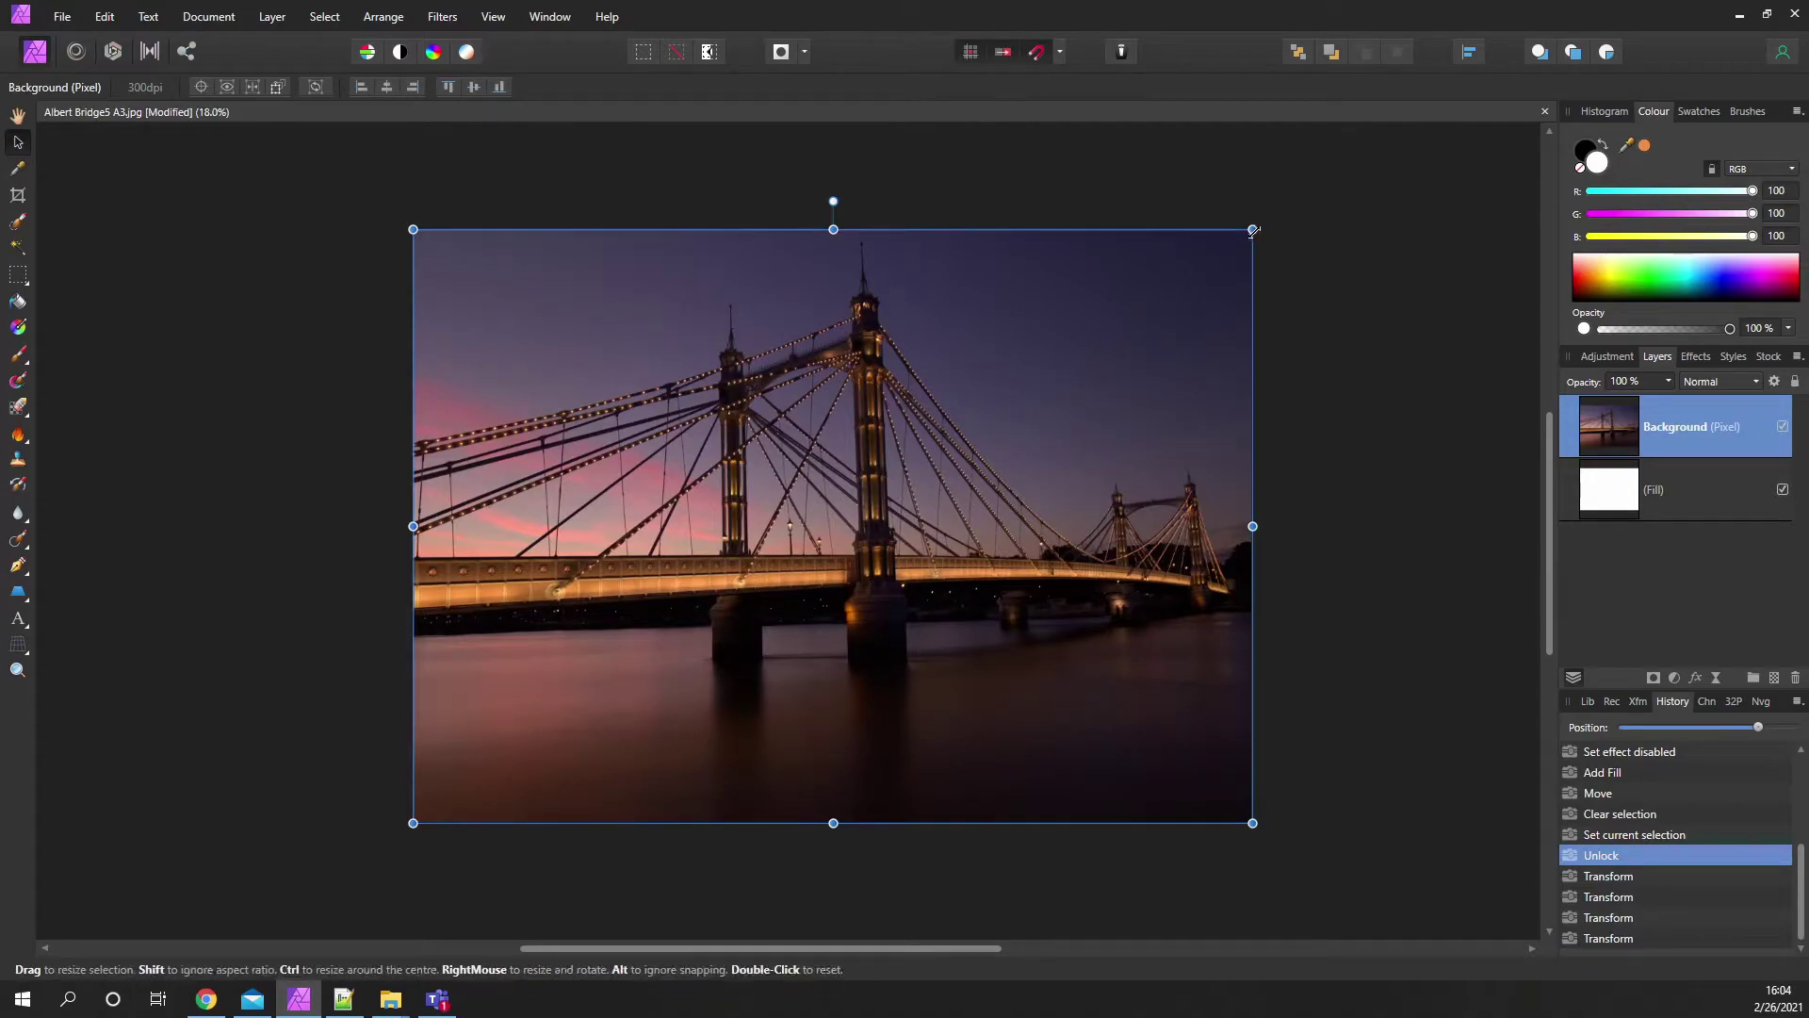
drag(1254, 230, 1197, 282)
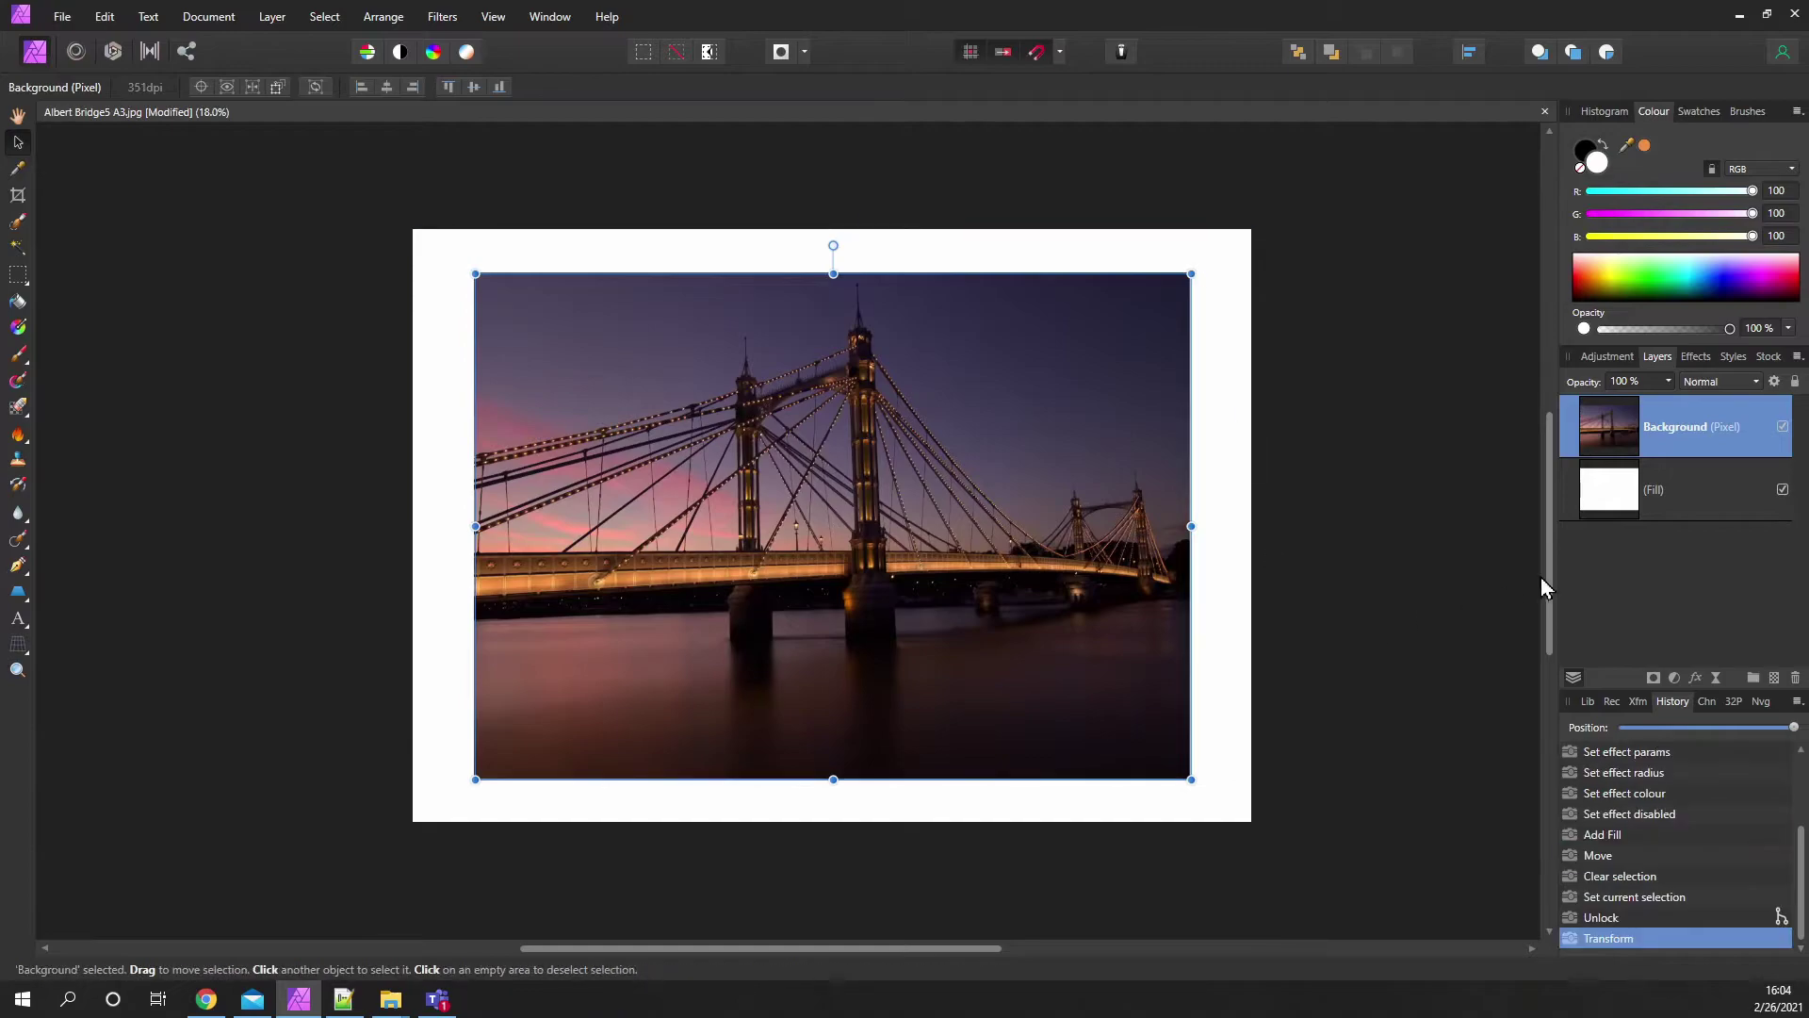
click(1511, 538)
drag(927, 567, 757, 548)
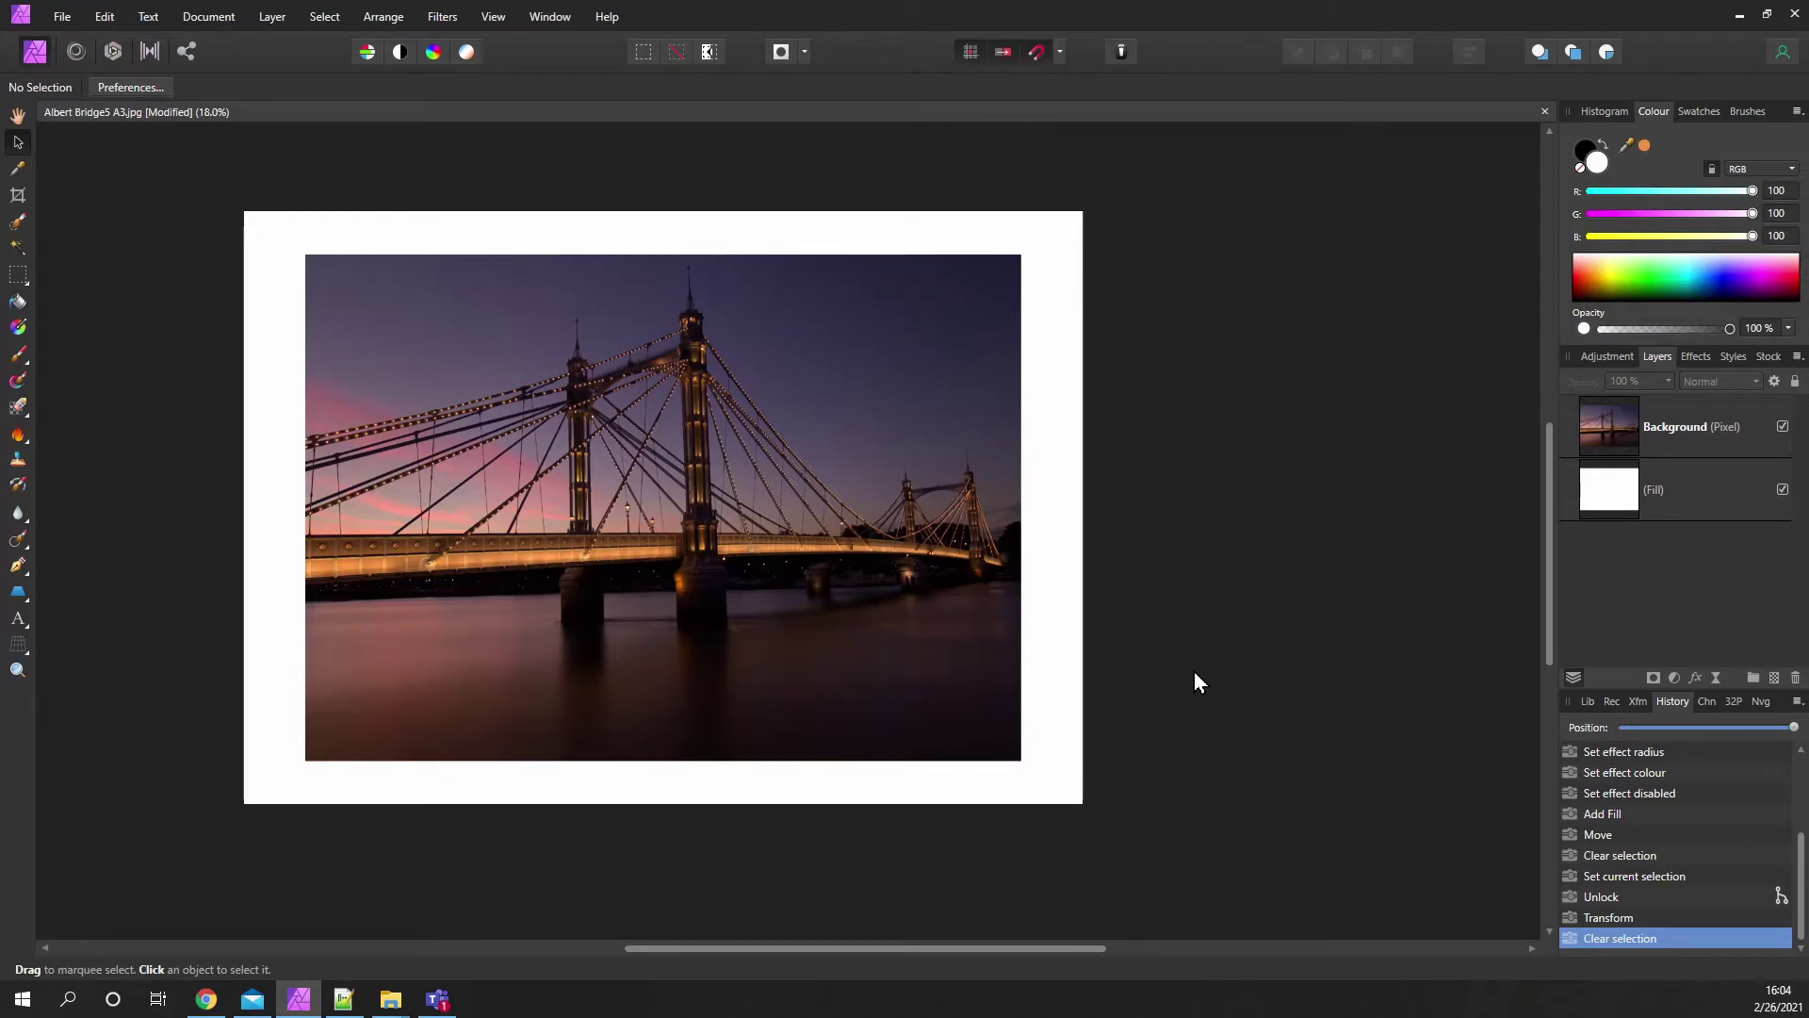
scroll(1140, 737, down, 1)
scroll(1141, 737, left, 1)
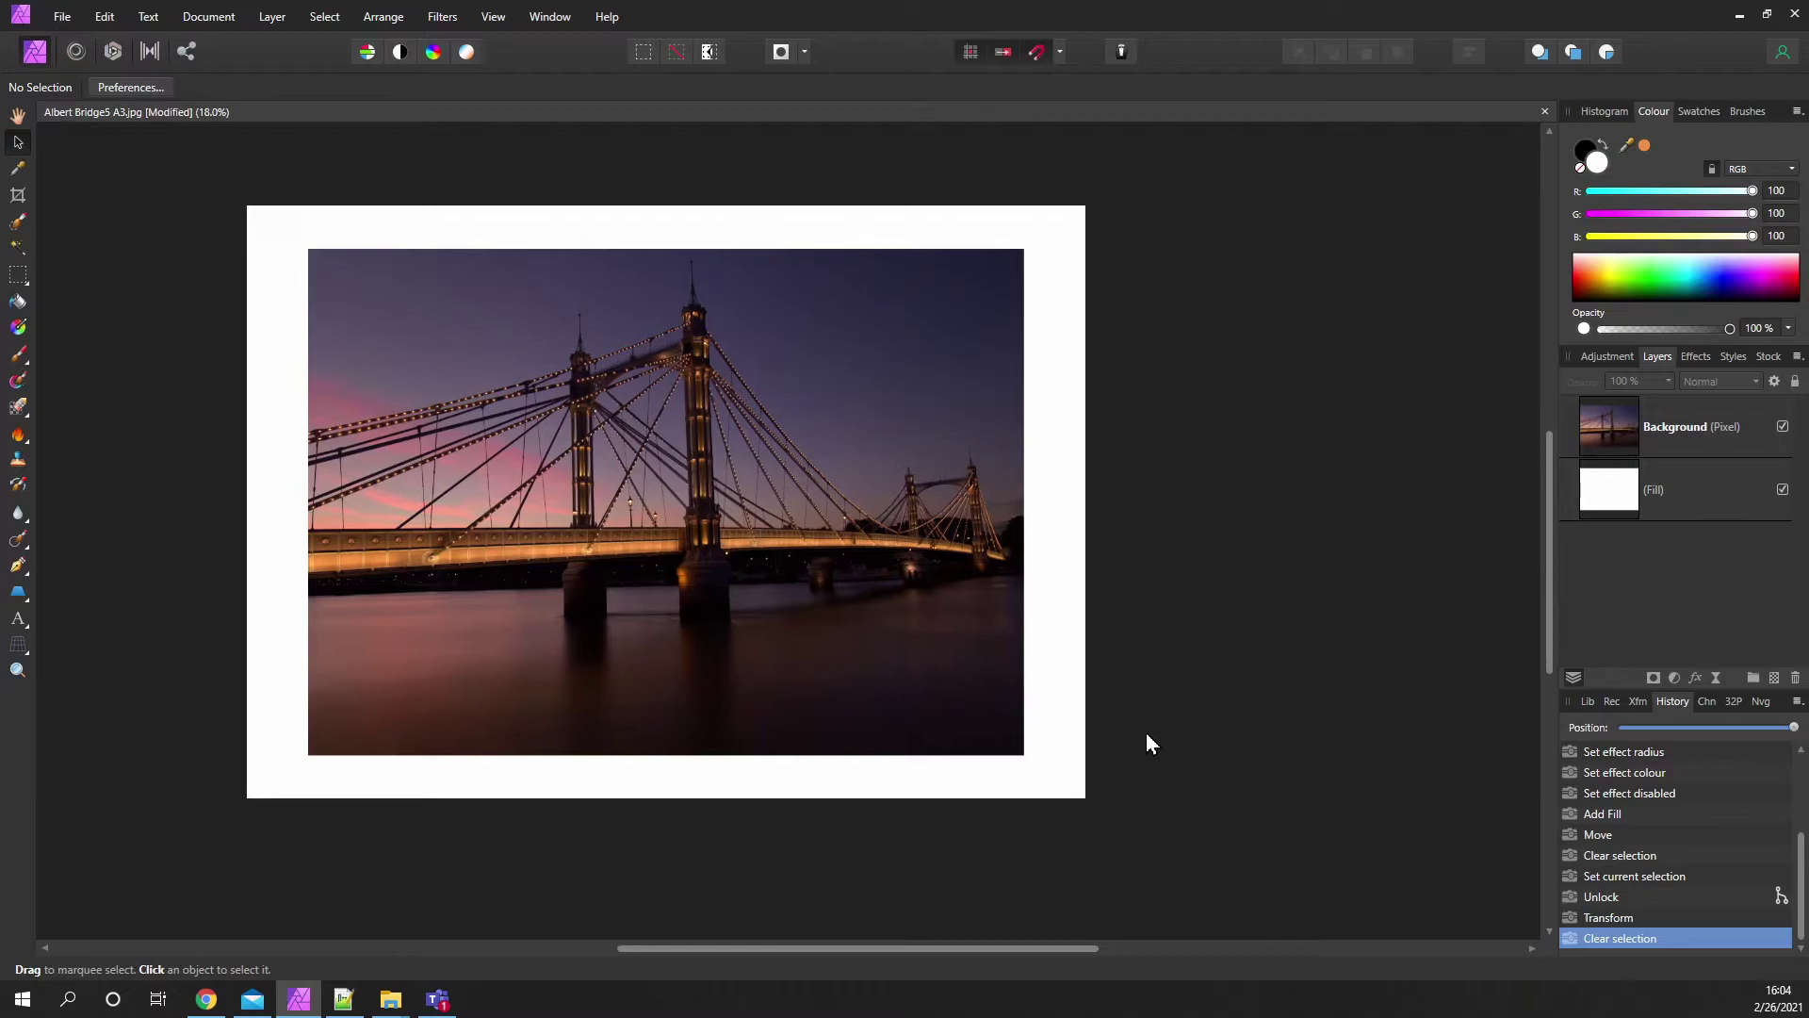
Step: Enable the Outer Shadow layer effect on the Background photo layer and show its settings
click(1606, 440)
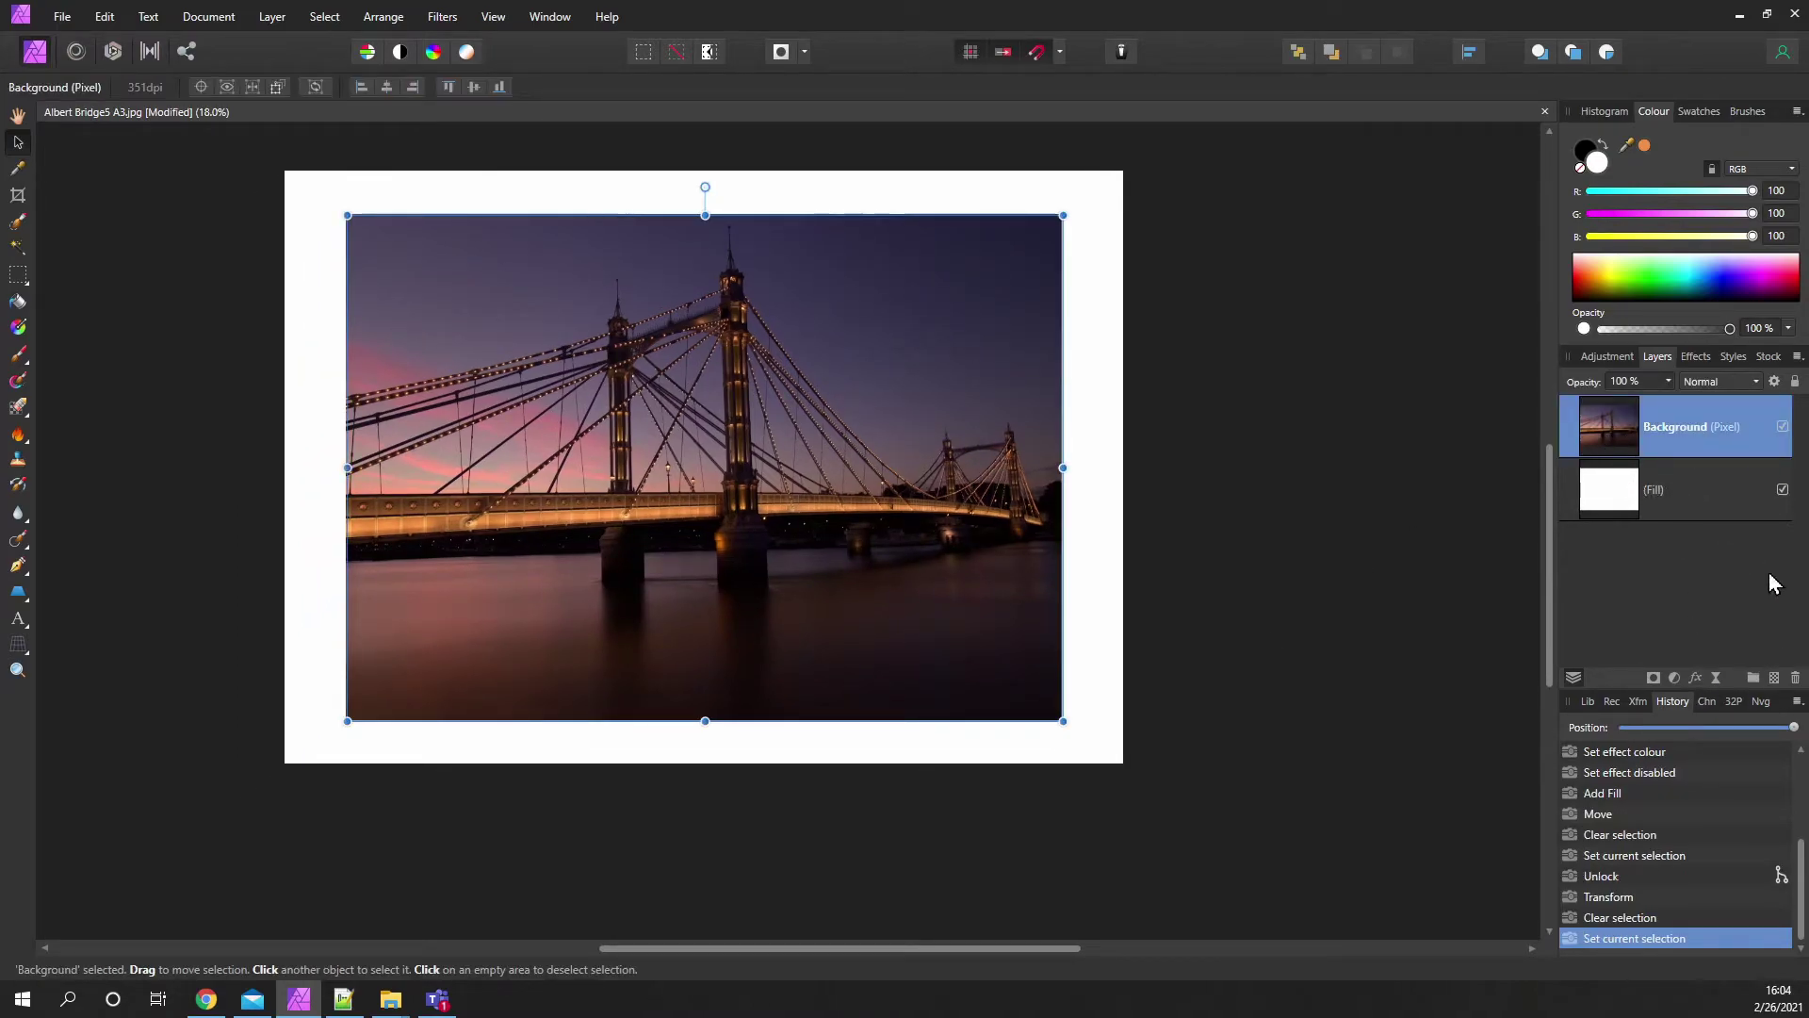
click(1697, 676)
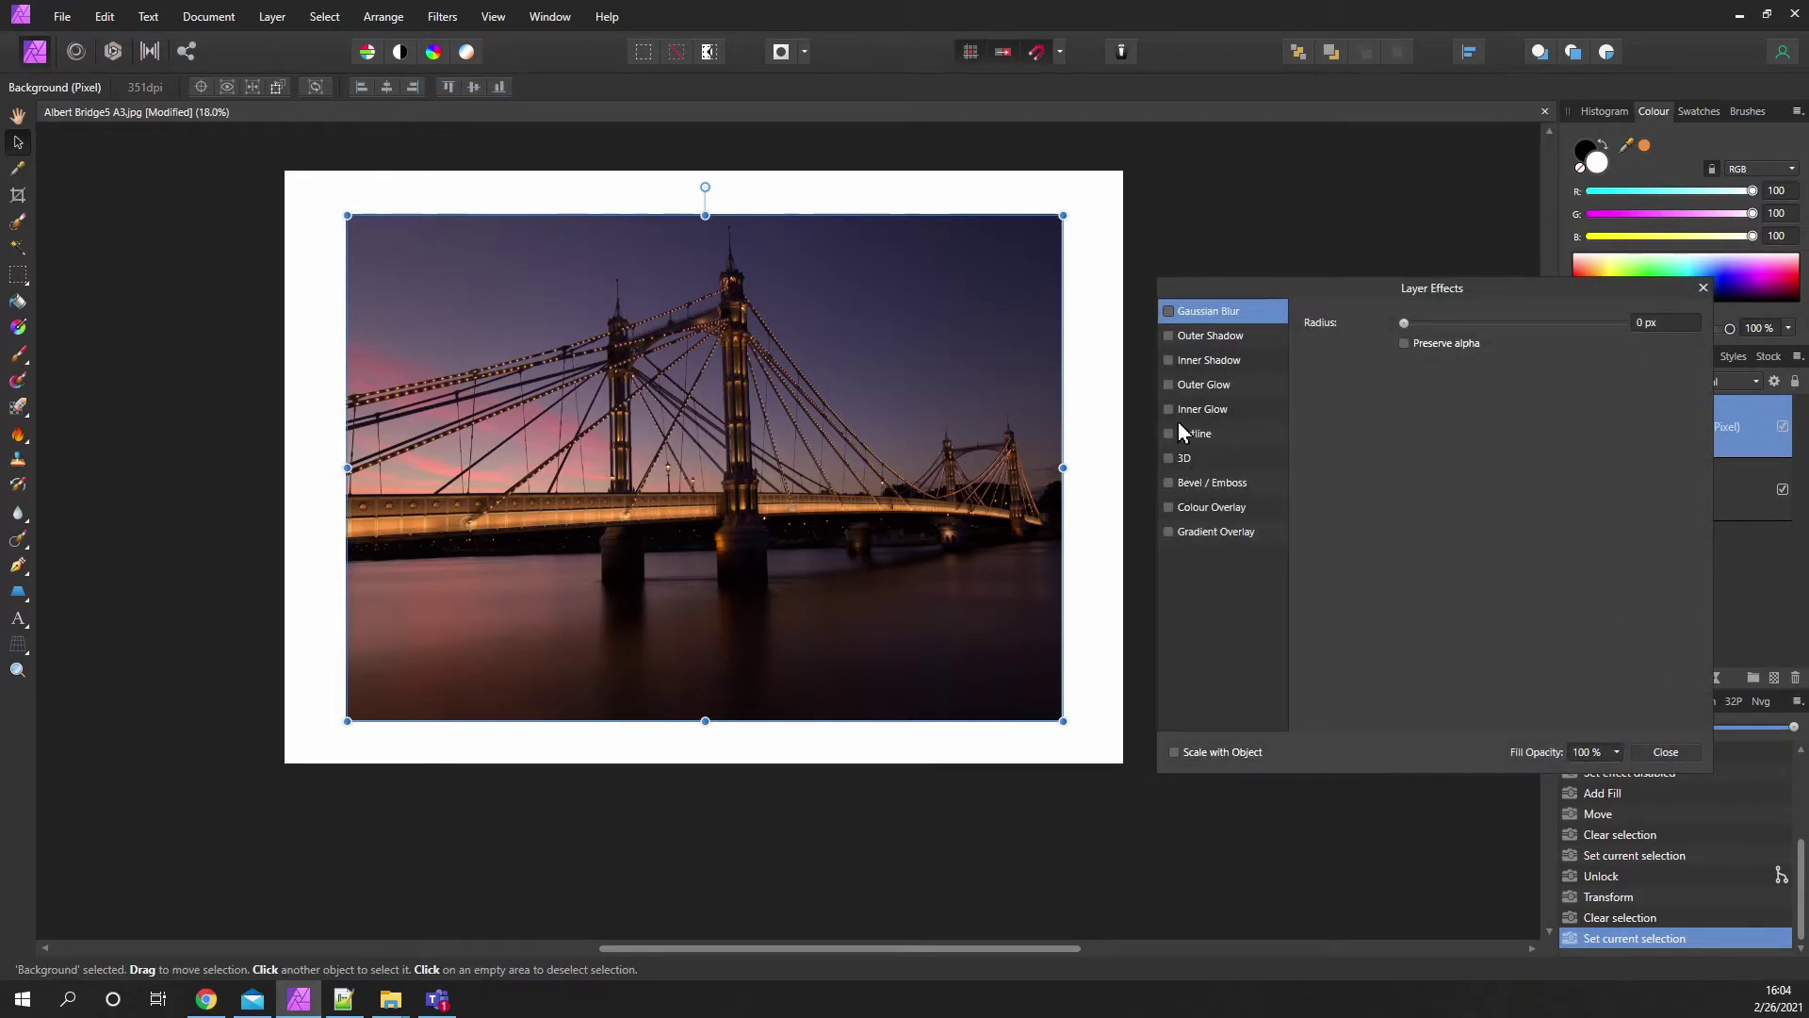
click(1169, 336)
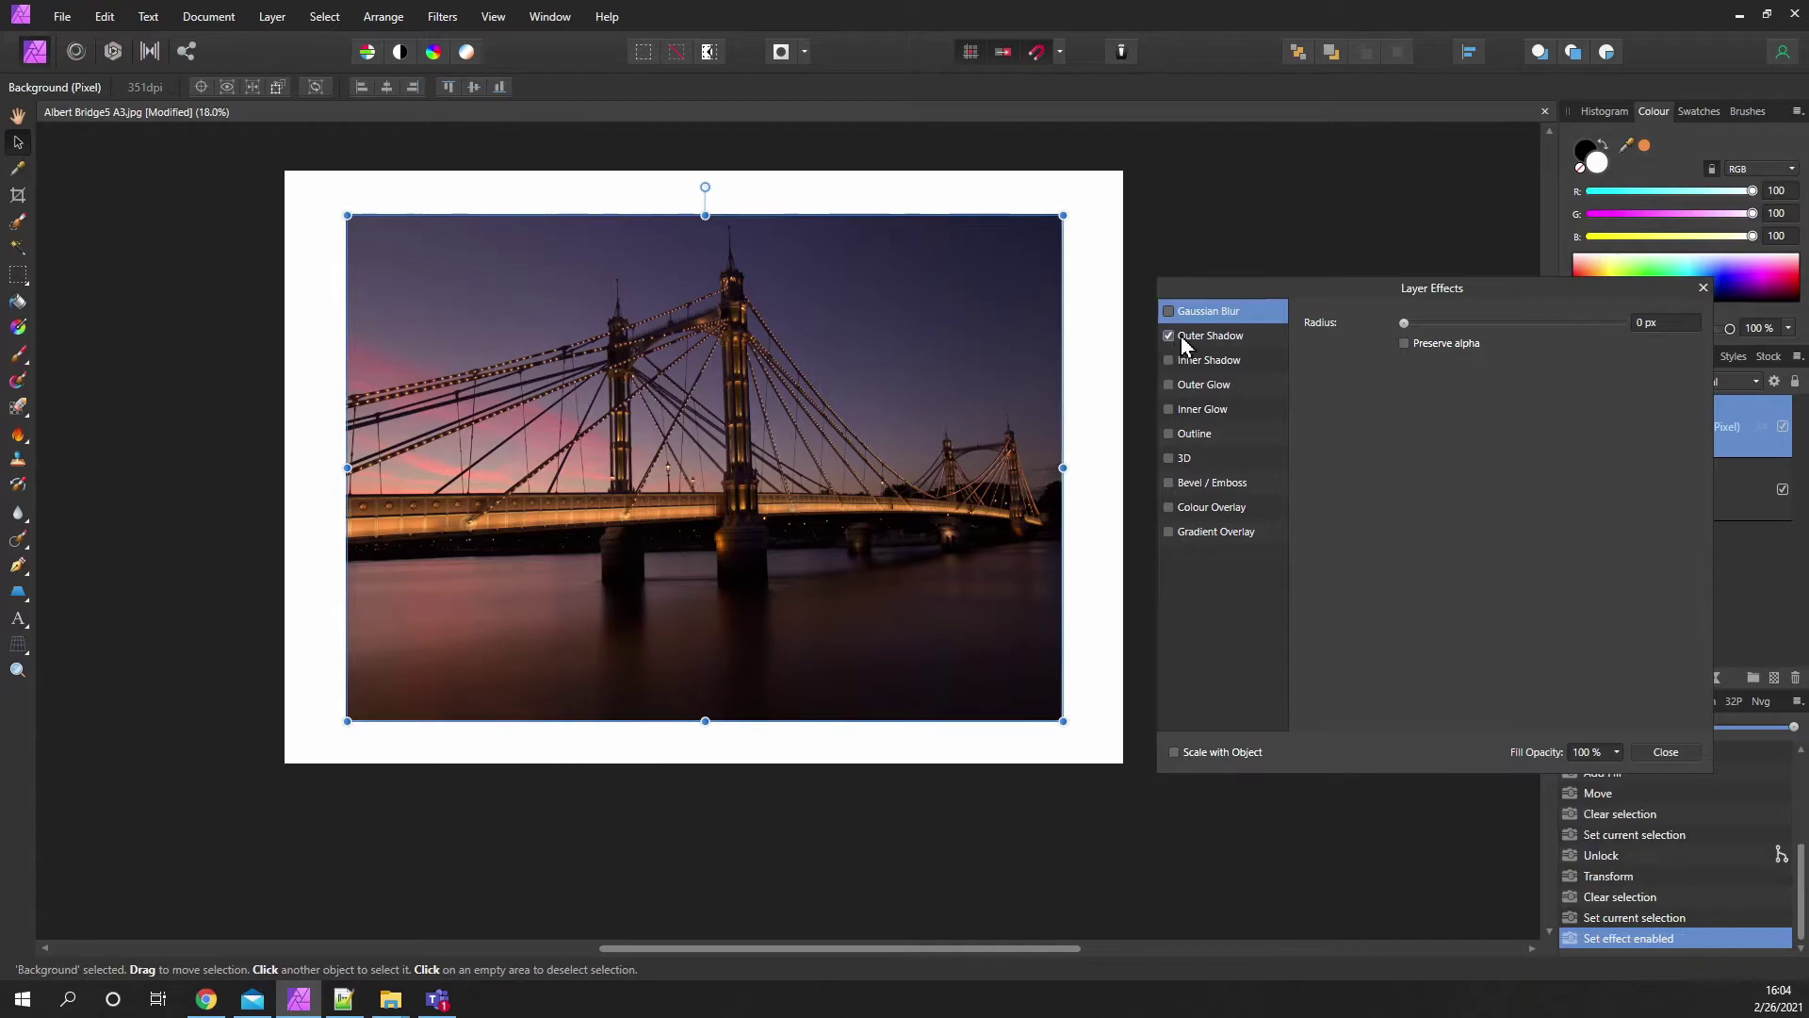
click(1254, 336)
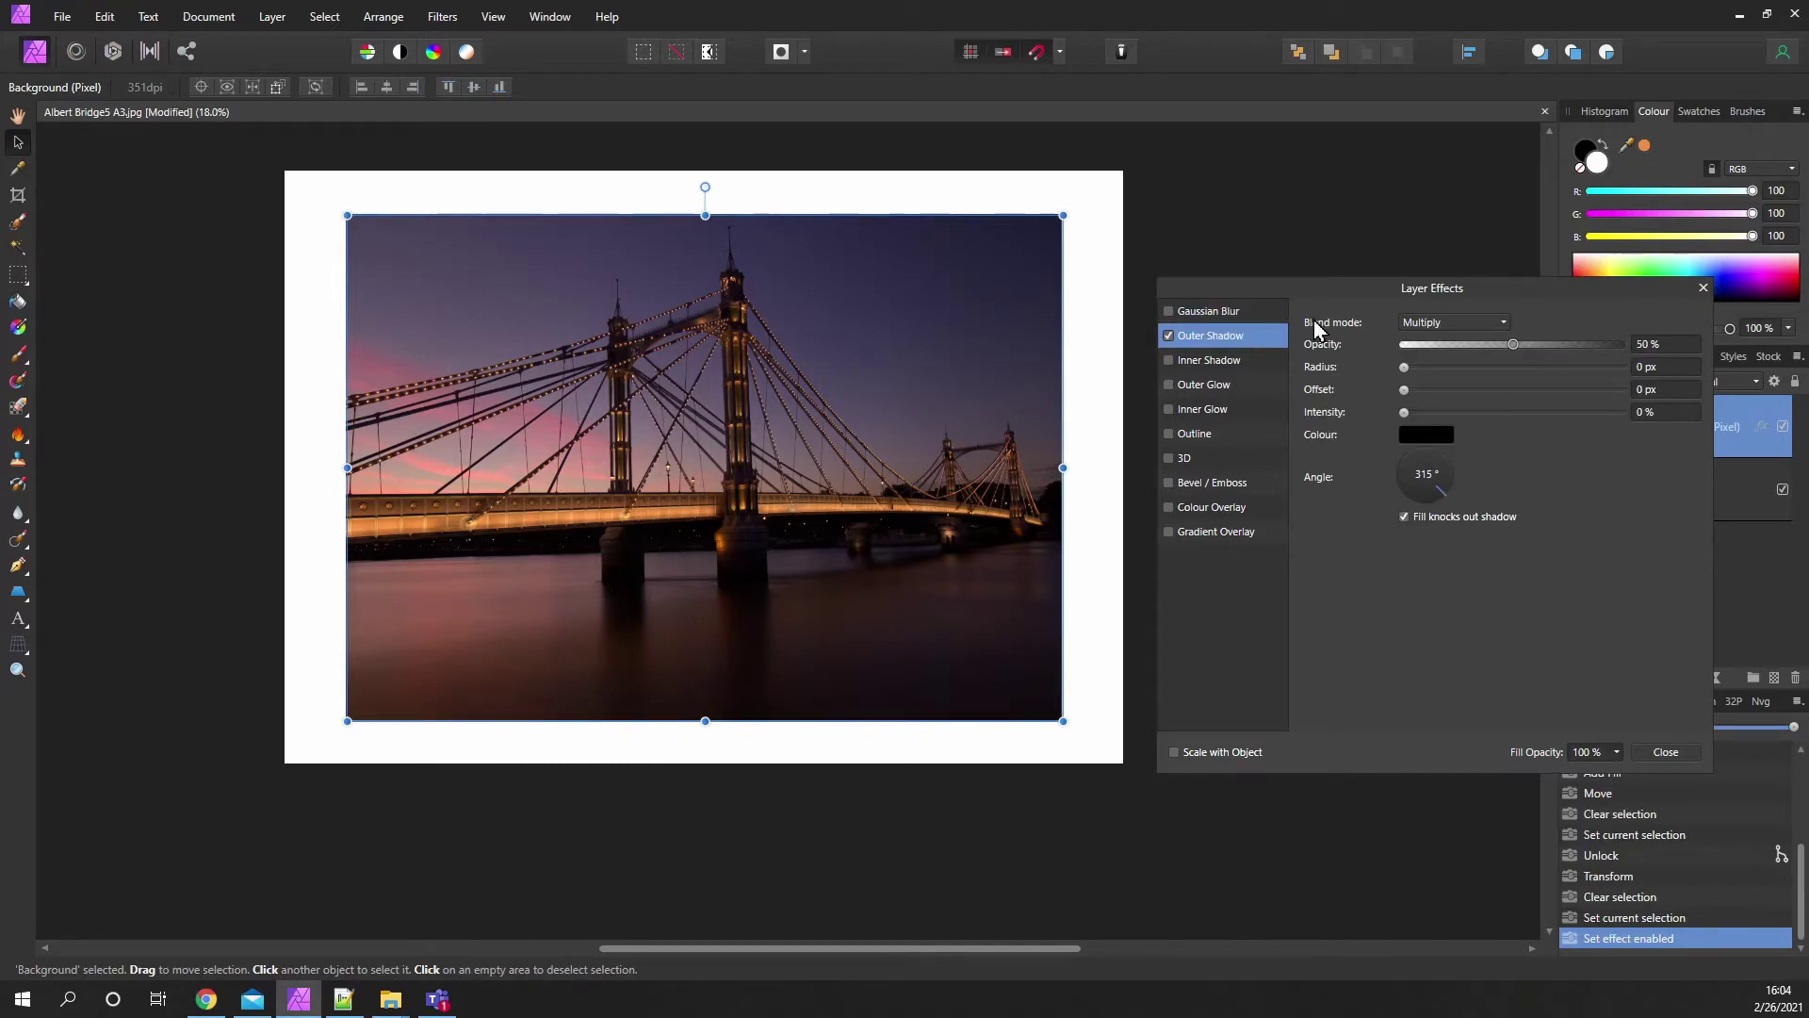
drag(1304, 290, 1329, 276)
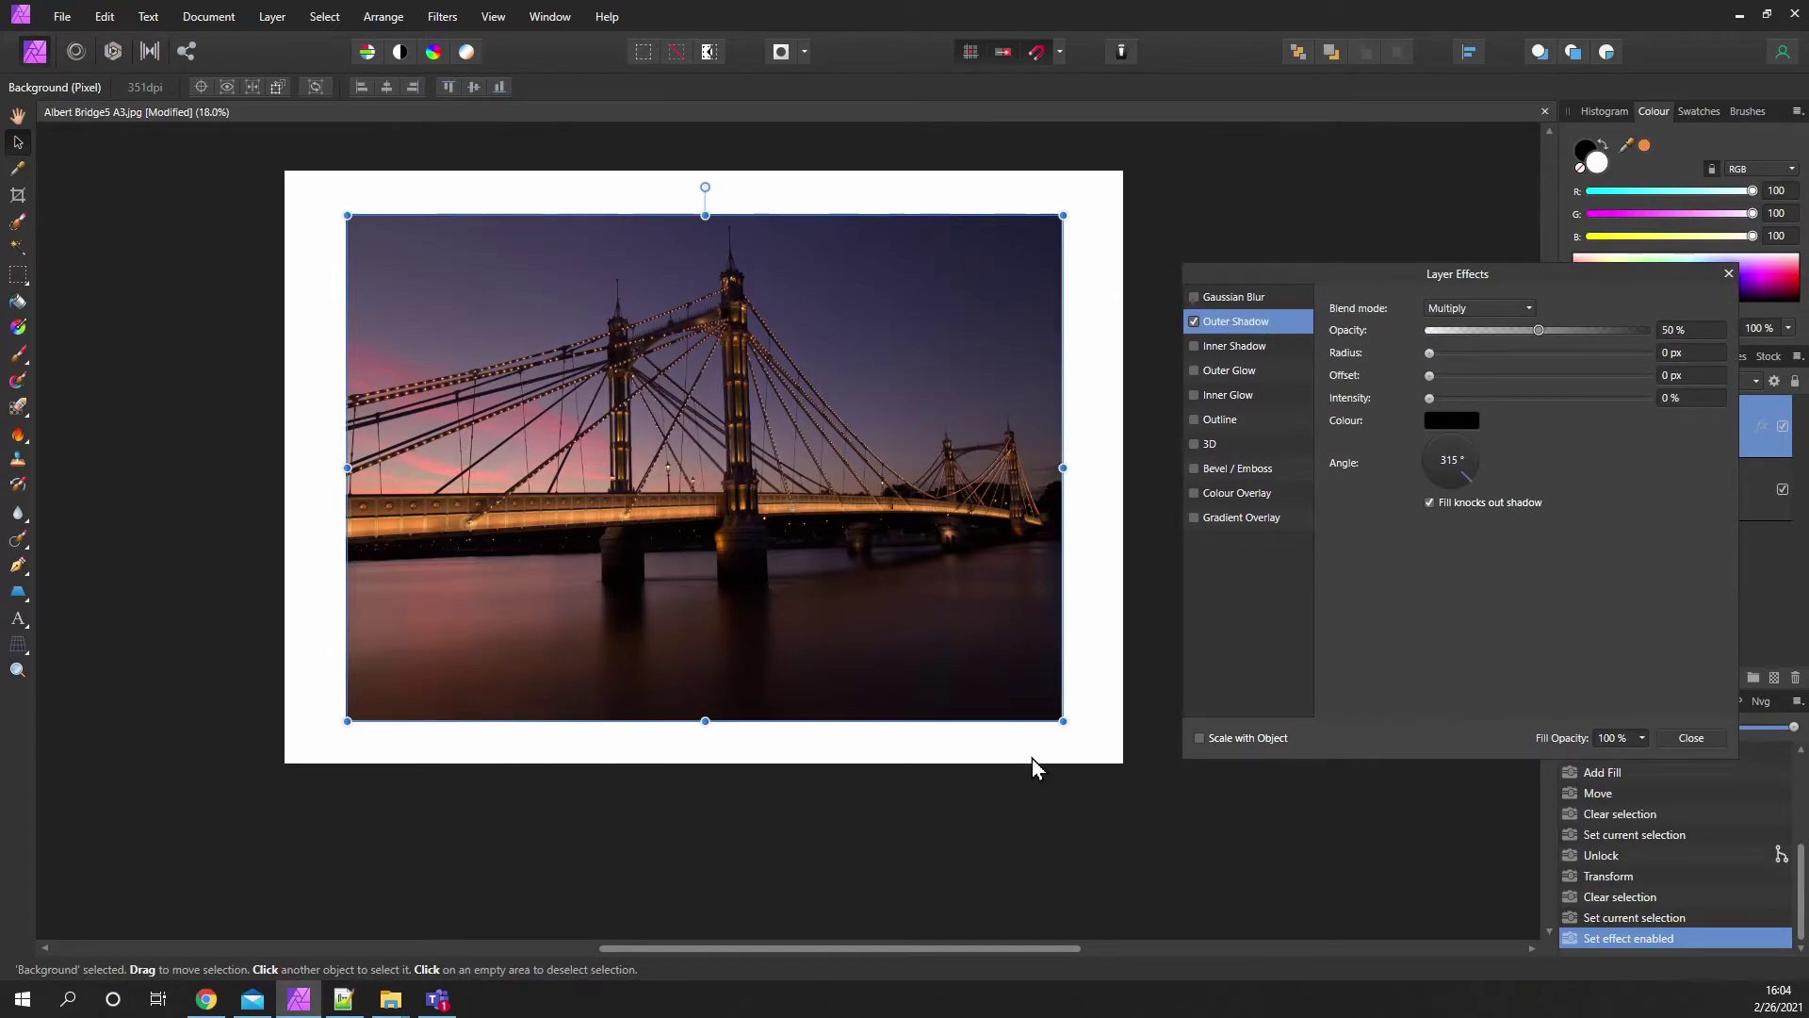
Step: Set the photo's outer shadow radius to 41 px and offset to 33.3 px, and close the layer effects
scroll(1032, 758, up, 3)
scroll(896, 636, up, 5)
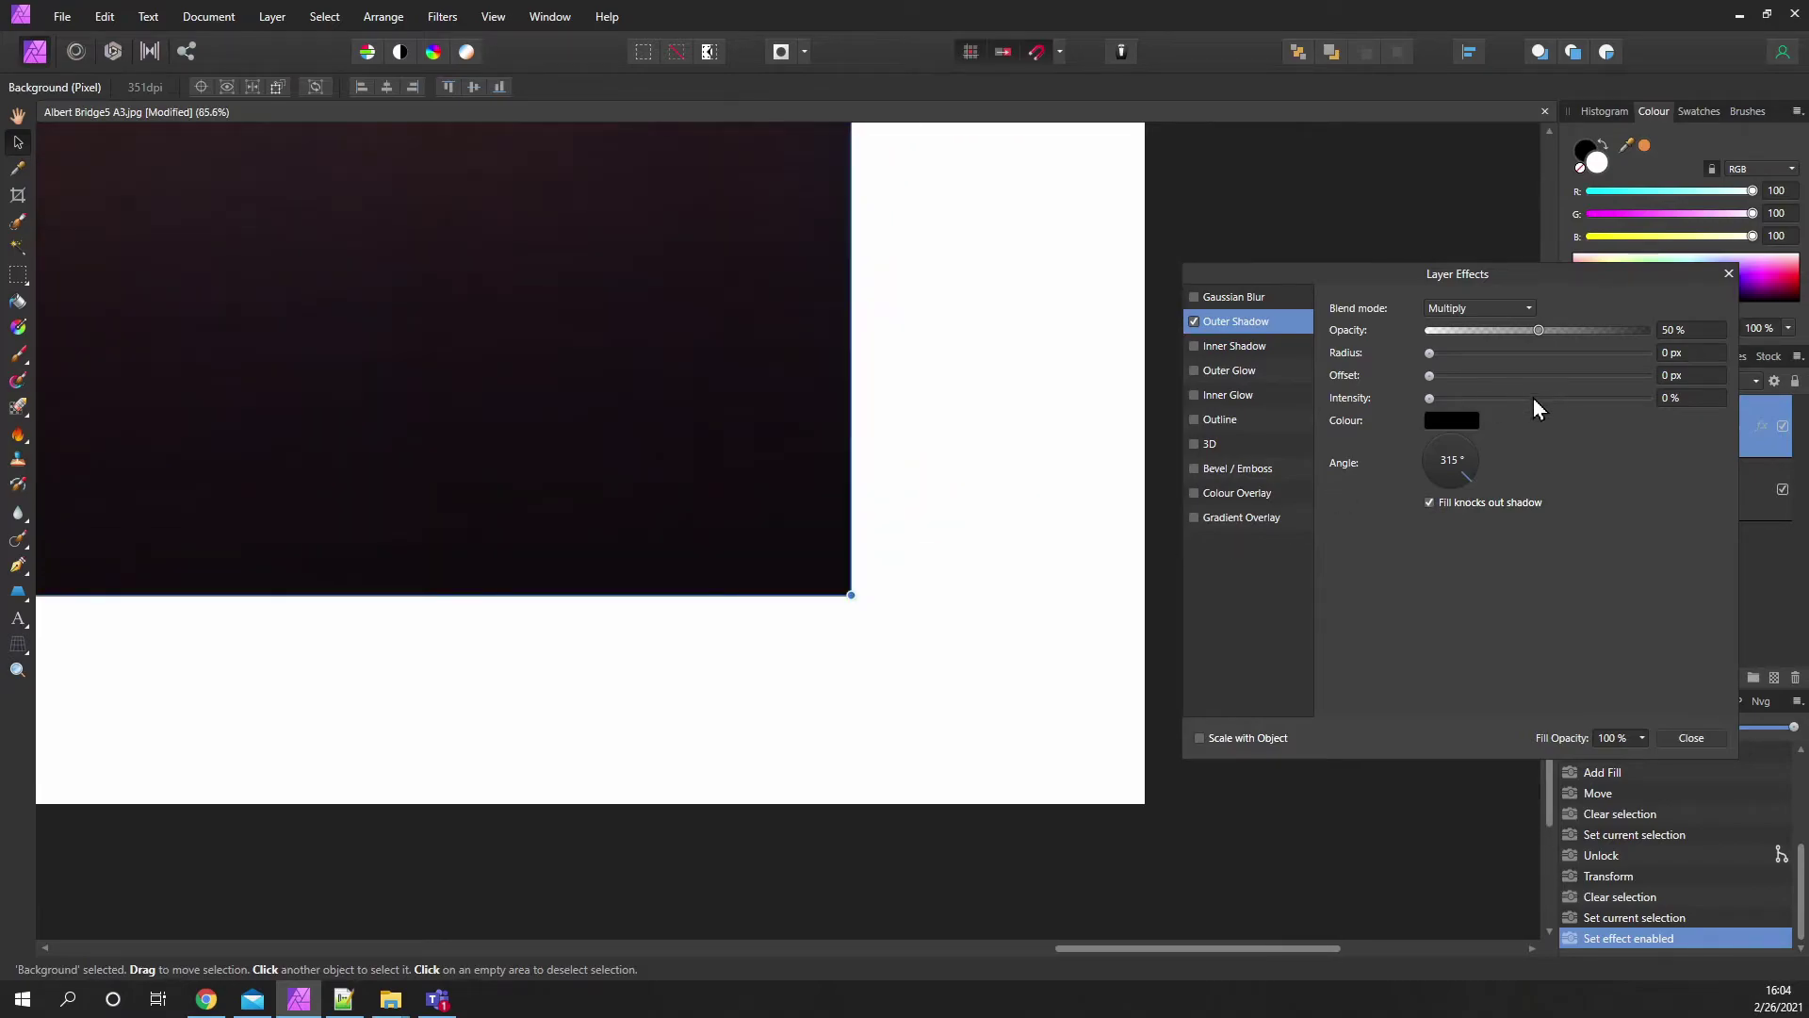
drag(1434, 356, 1602, 353)
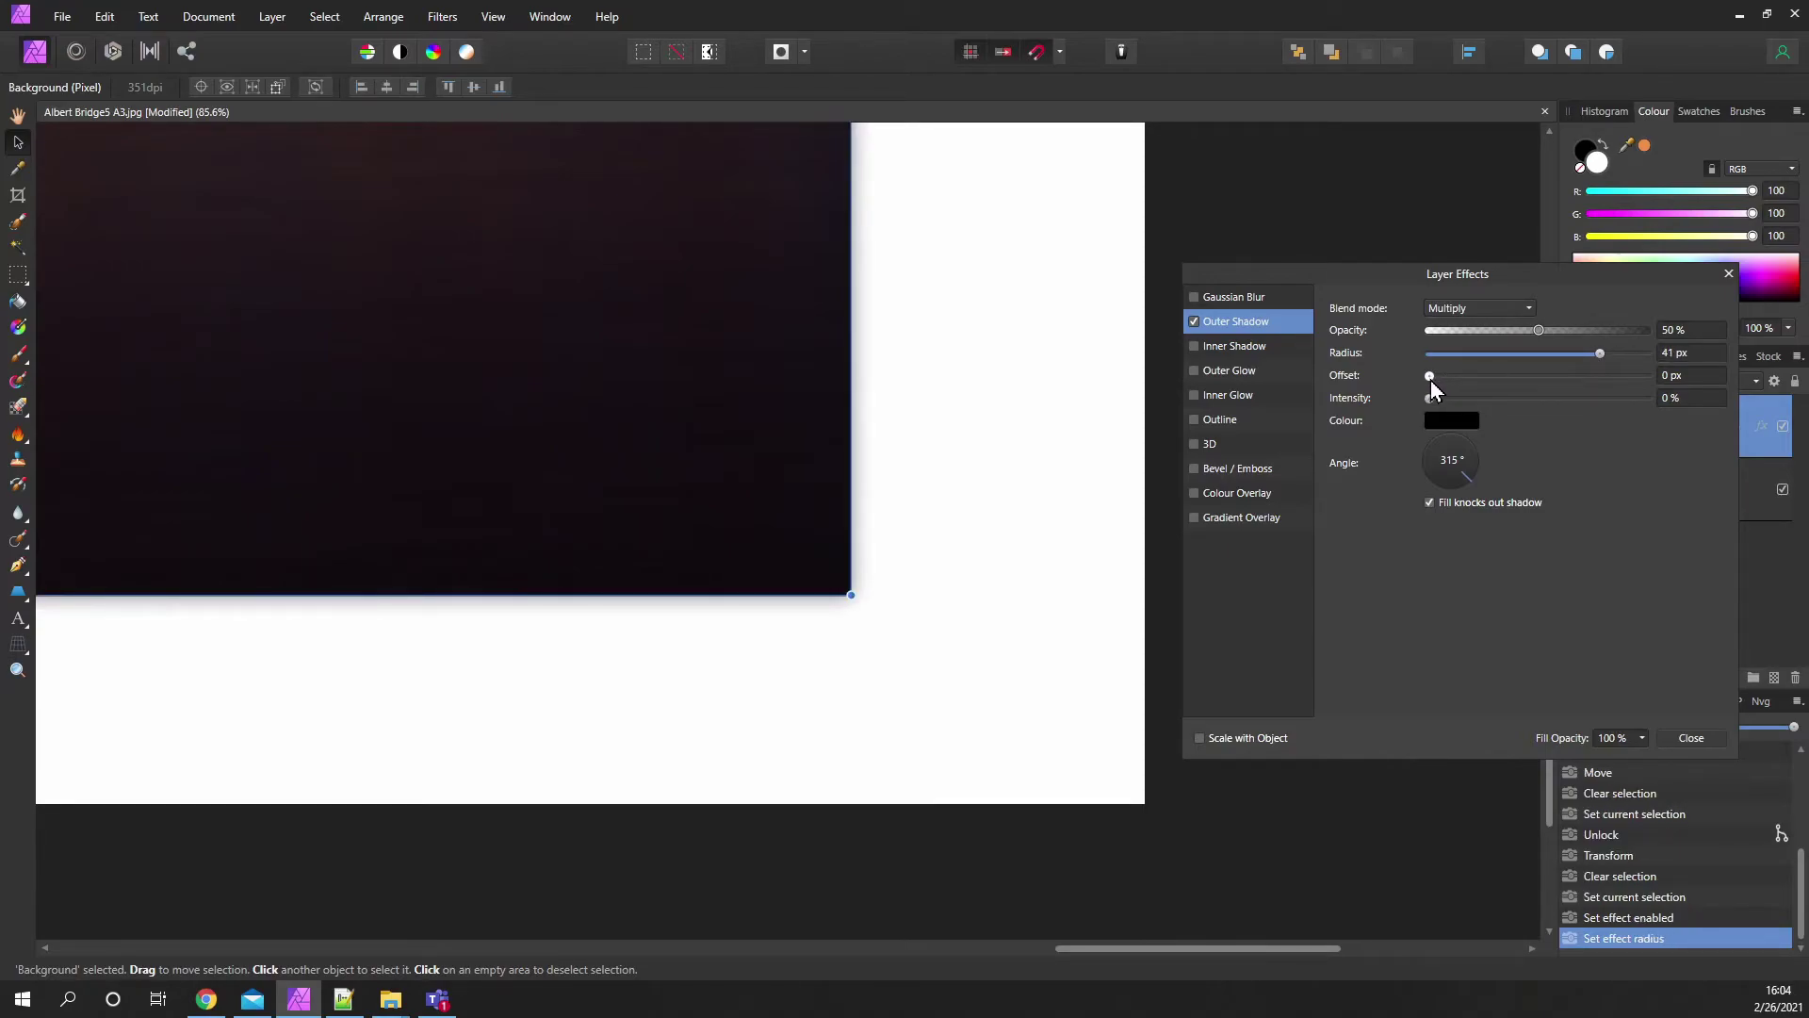
drag(1431, 381, 1581, 381)
scroll(799, 565, down, 4)
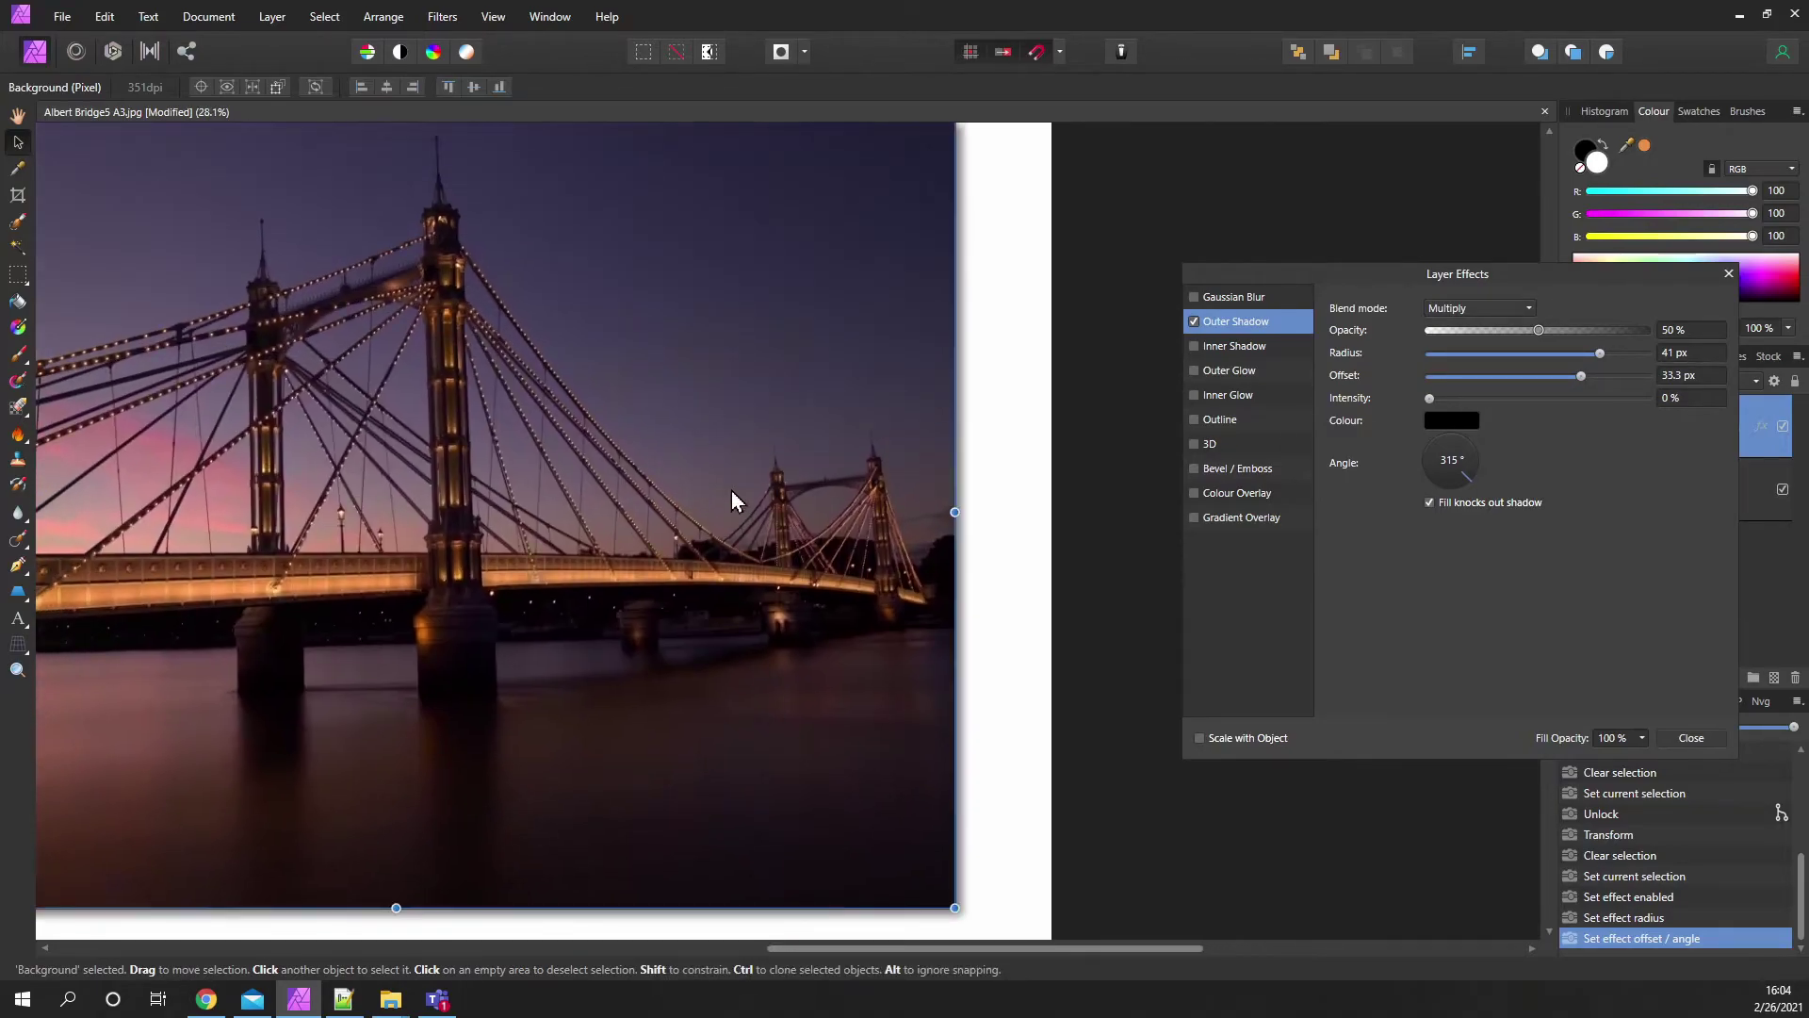
scroll(732, 501, down, 3)
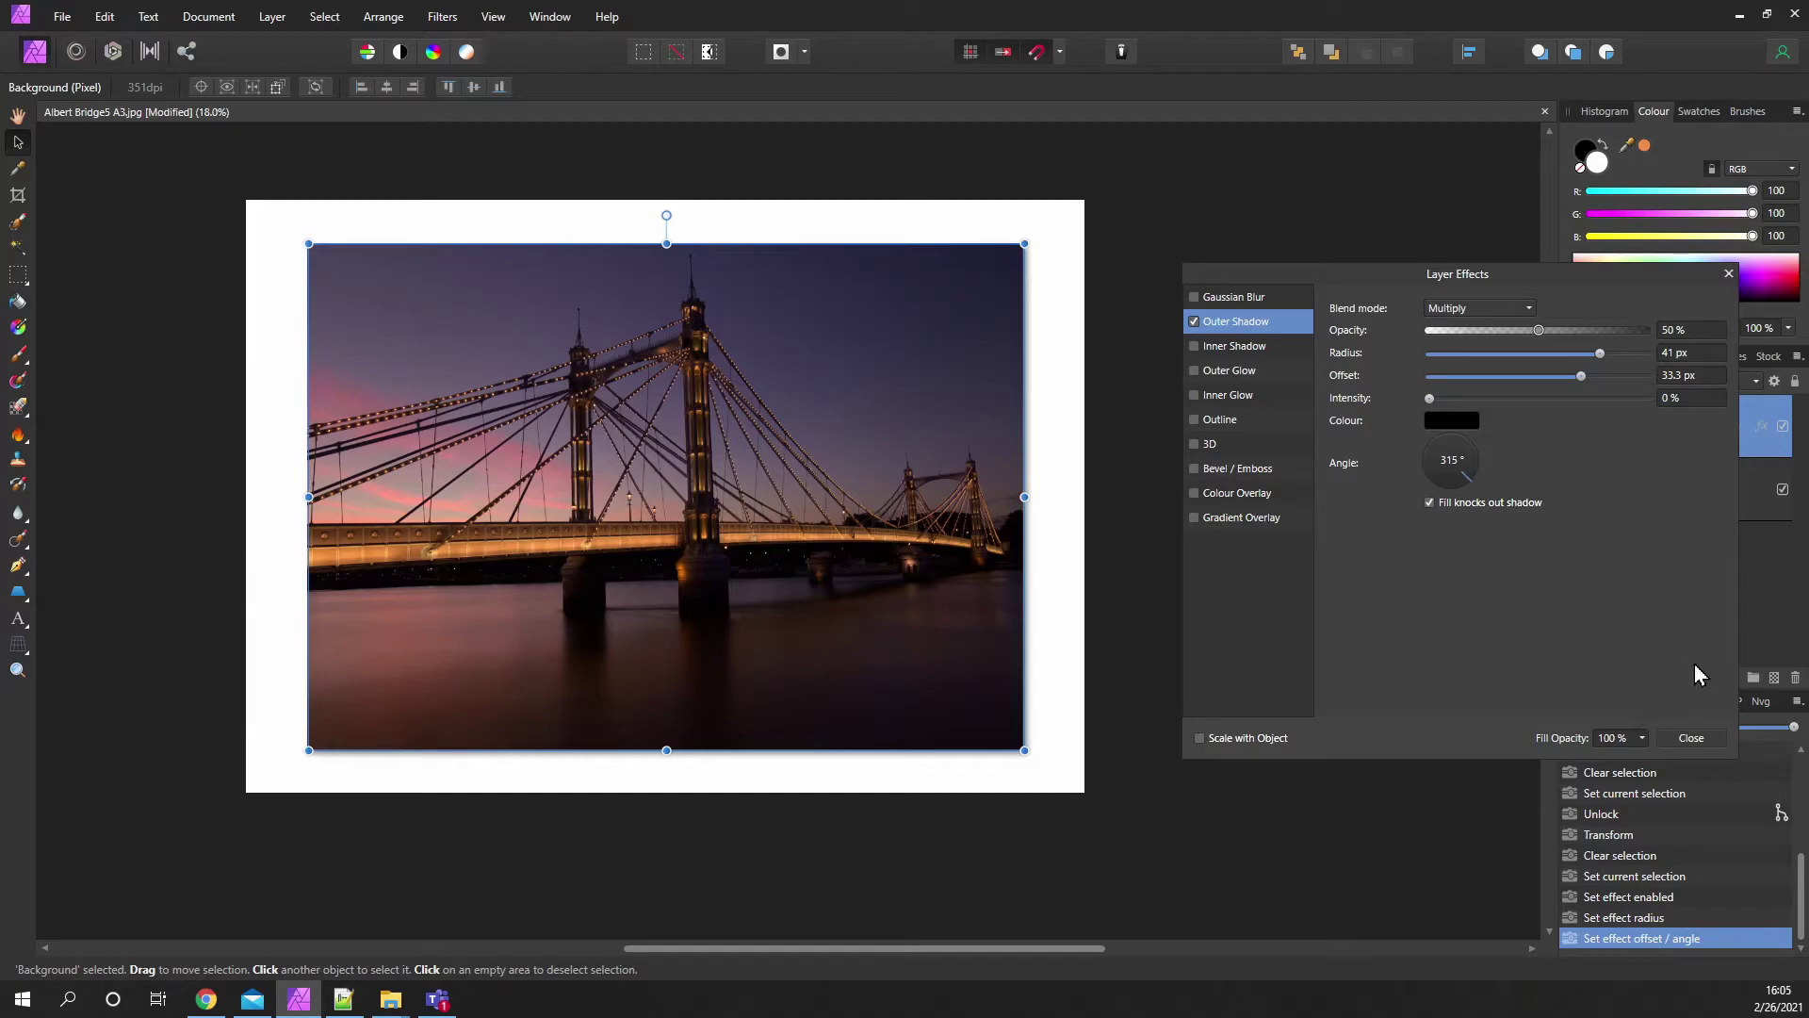
click(1694, 738)
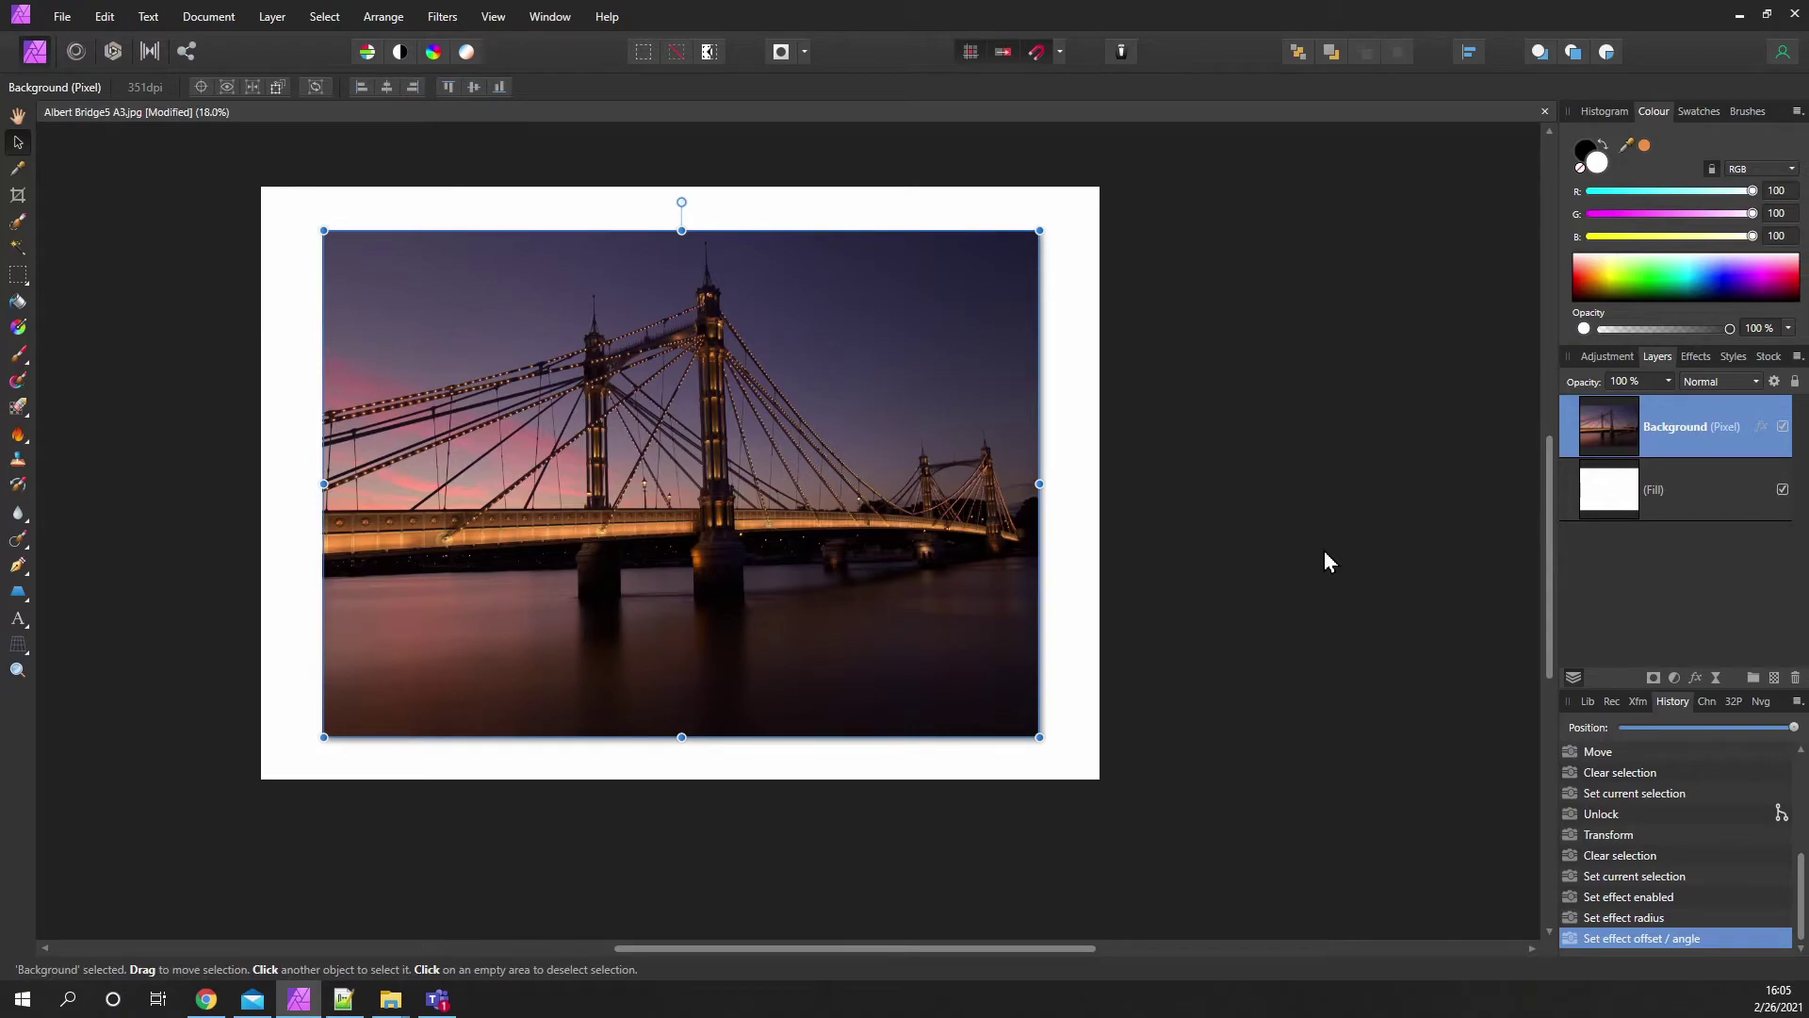
Step: Create a new A2 landscape document at 300 DPI and add a white fill layer to it
drag(840, 573, 968, 607)
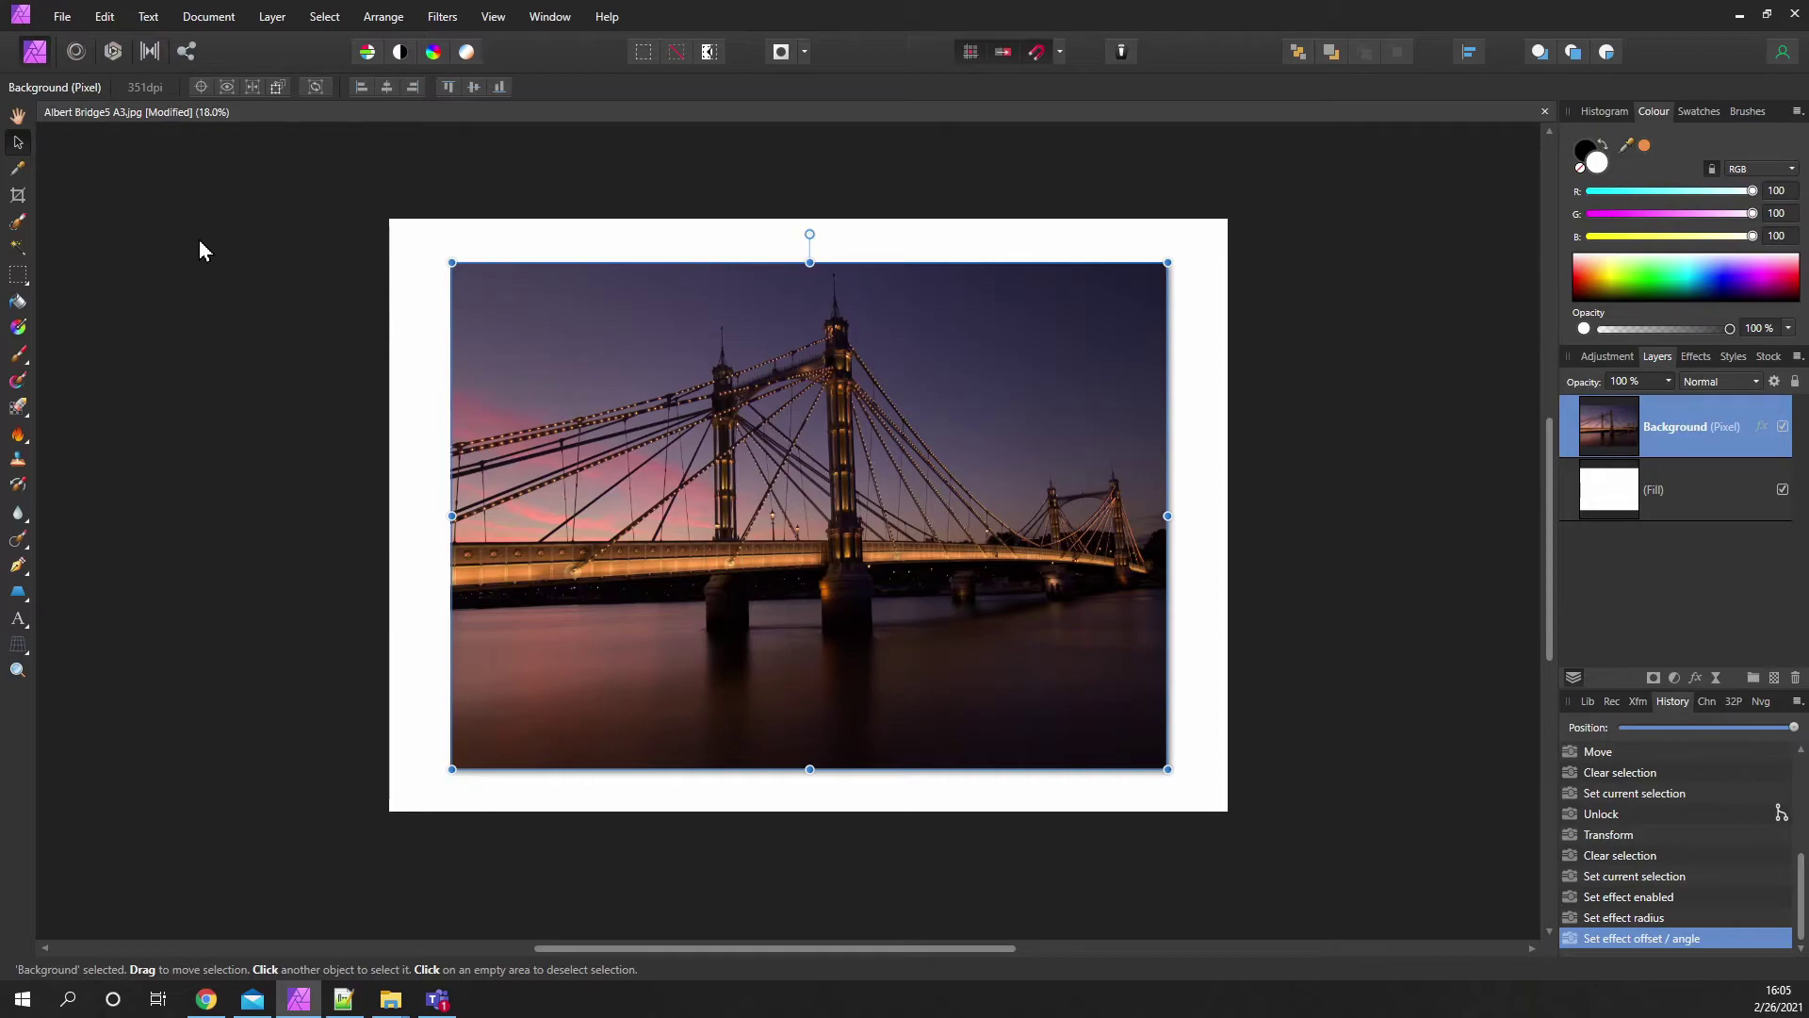
click(62, 17)
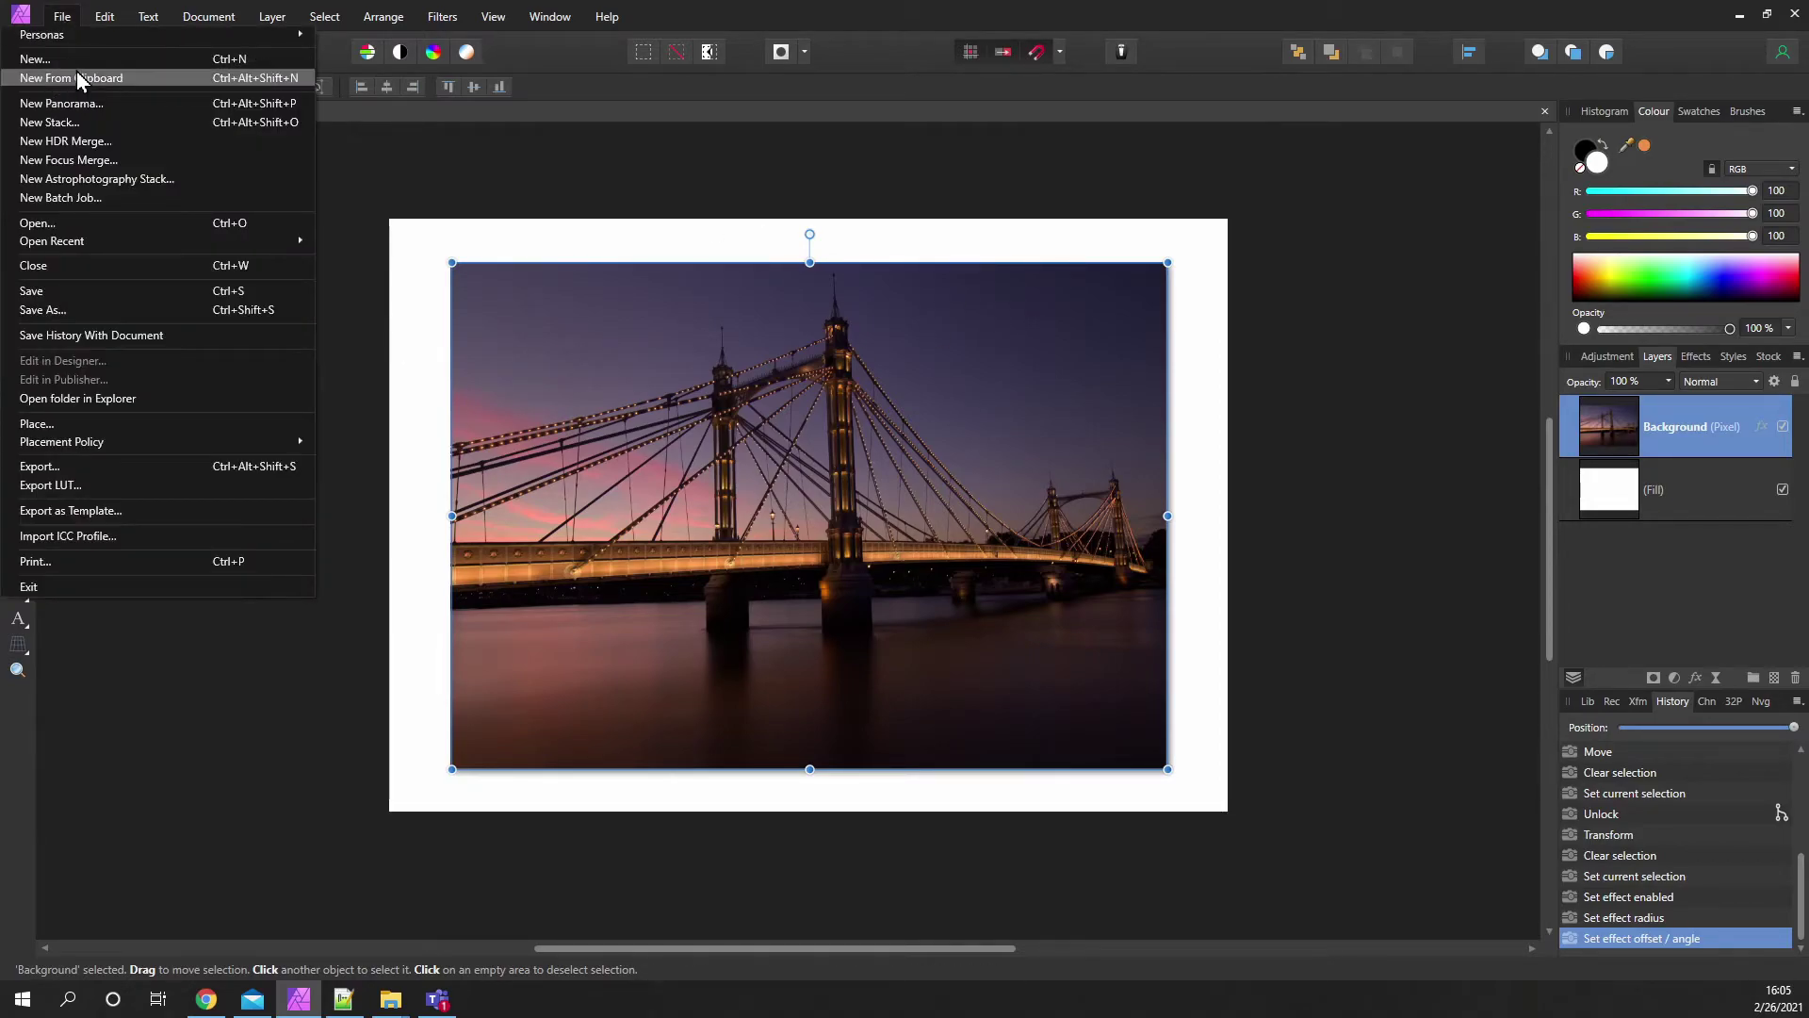
key(Escape)
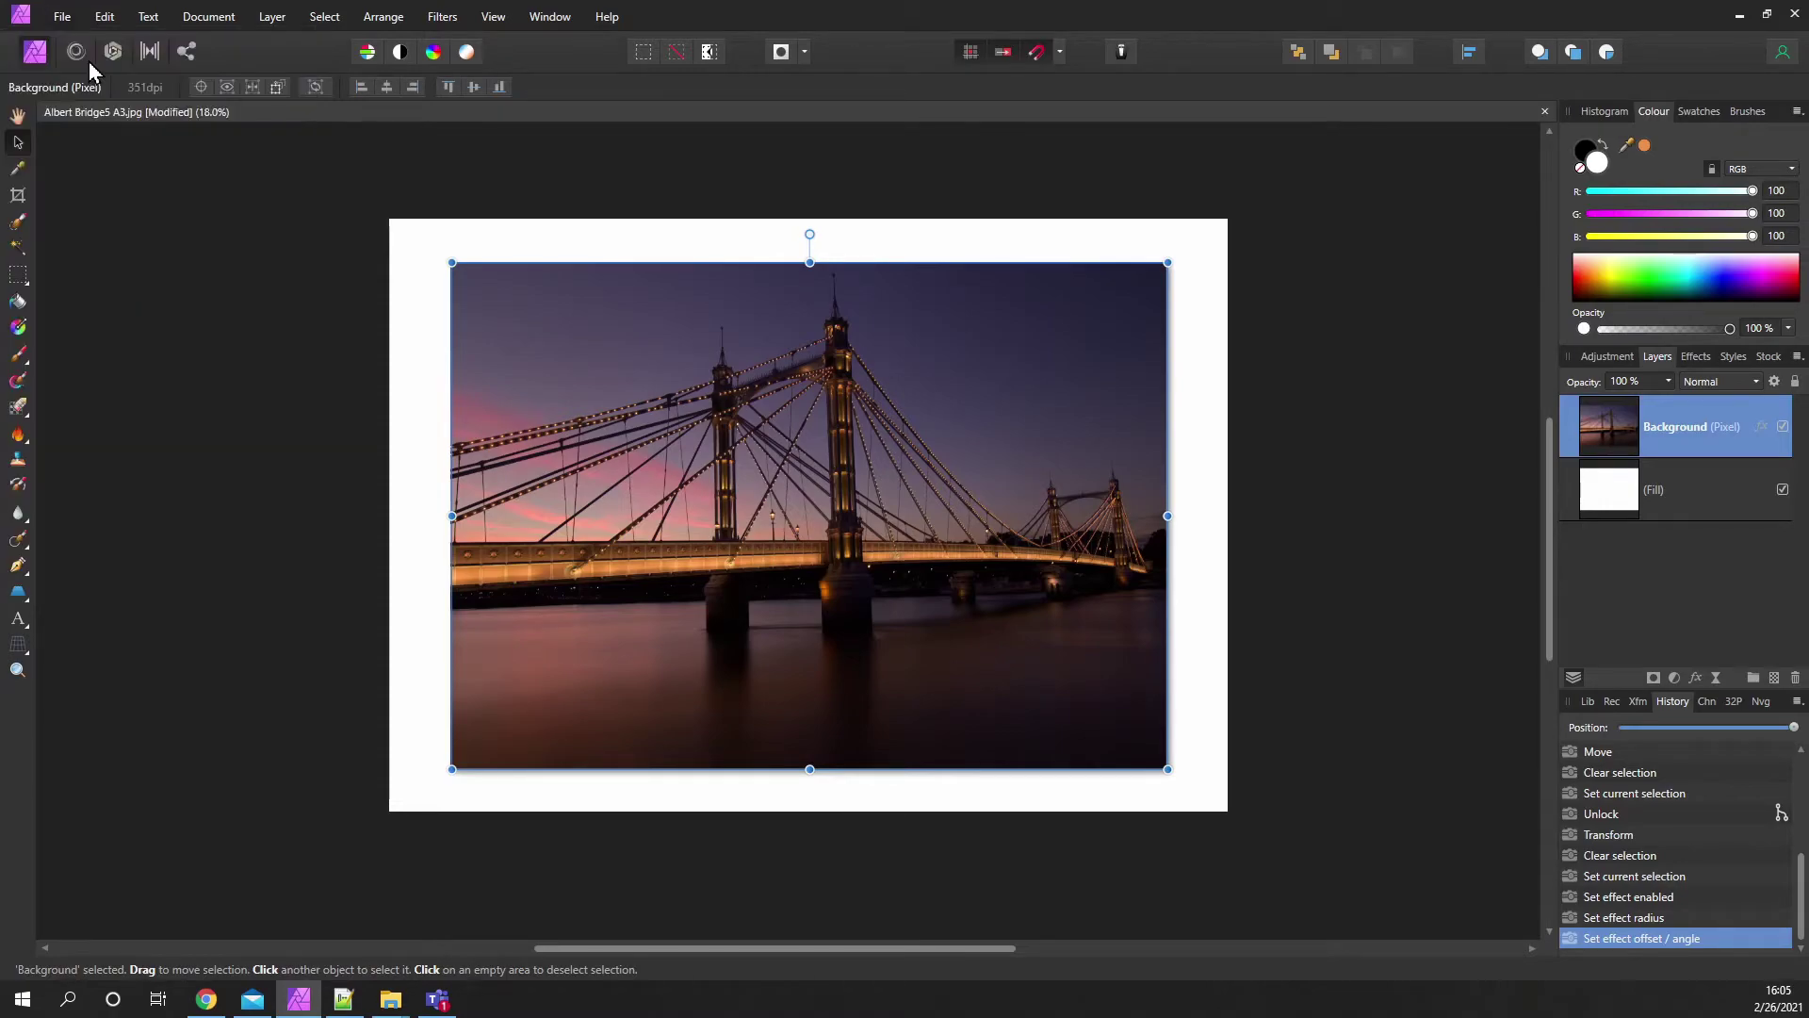
key(ctrl+n)
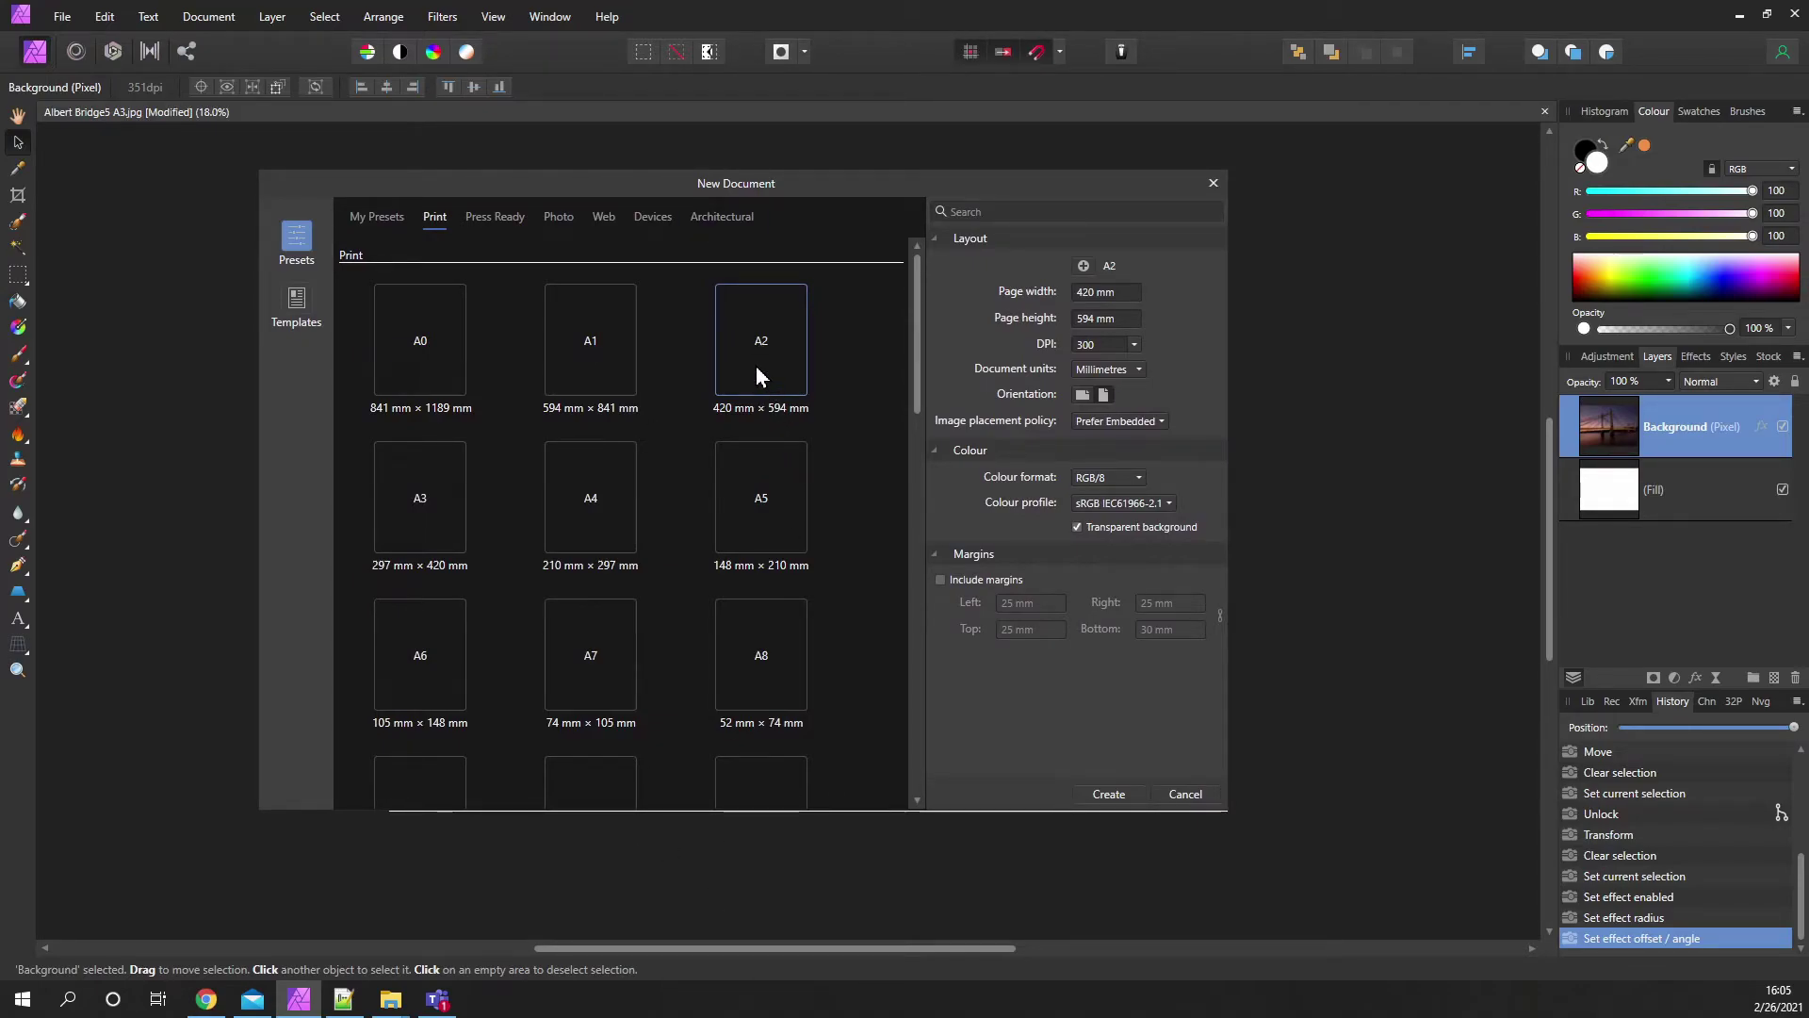
click(1084, 398)
click(1110, 798)
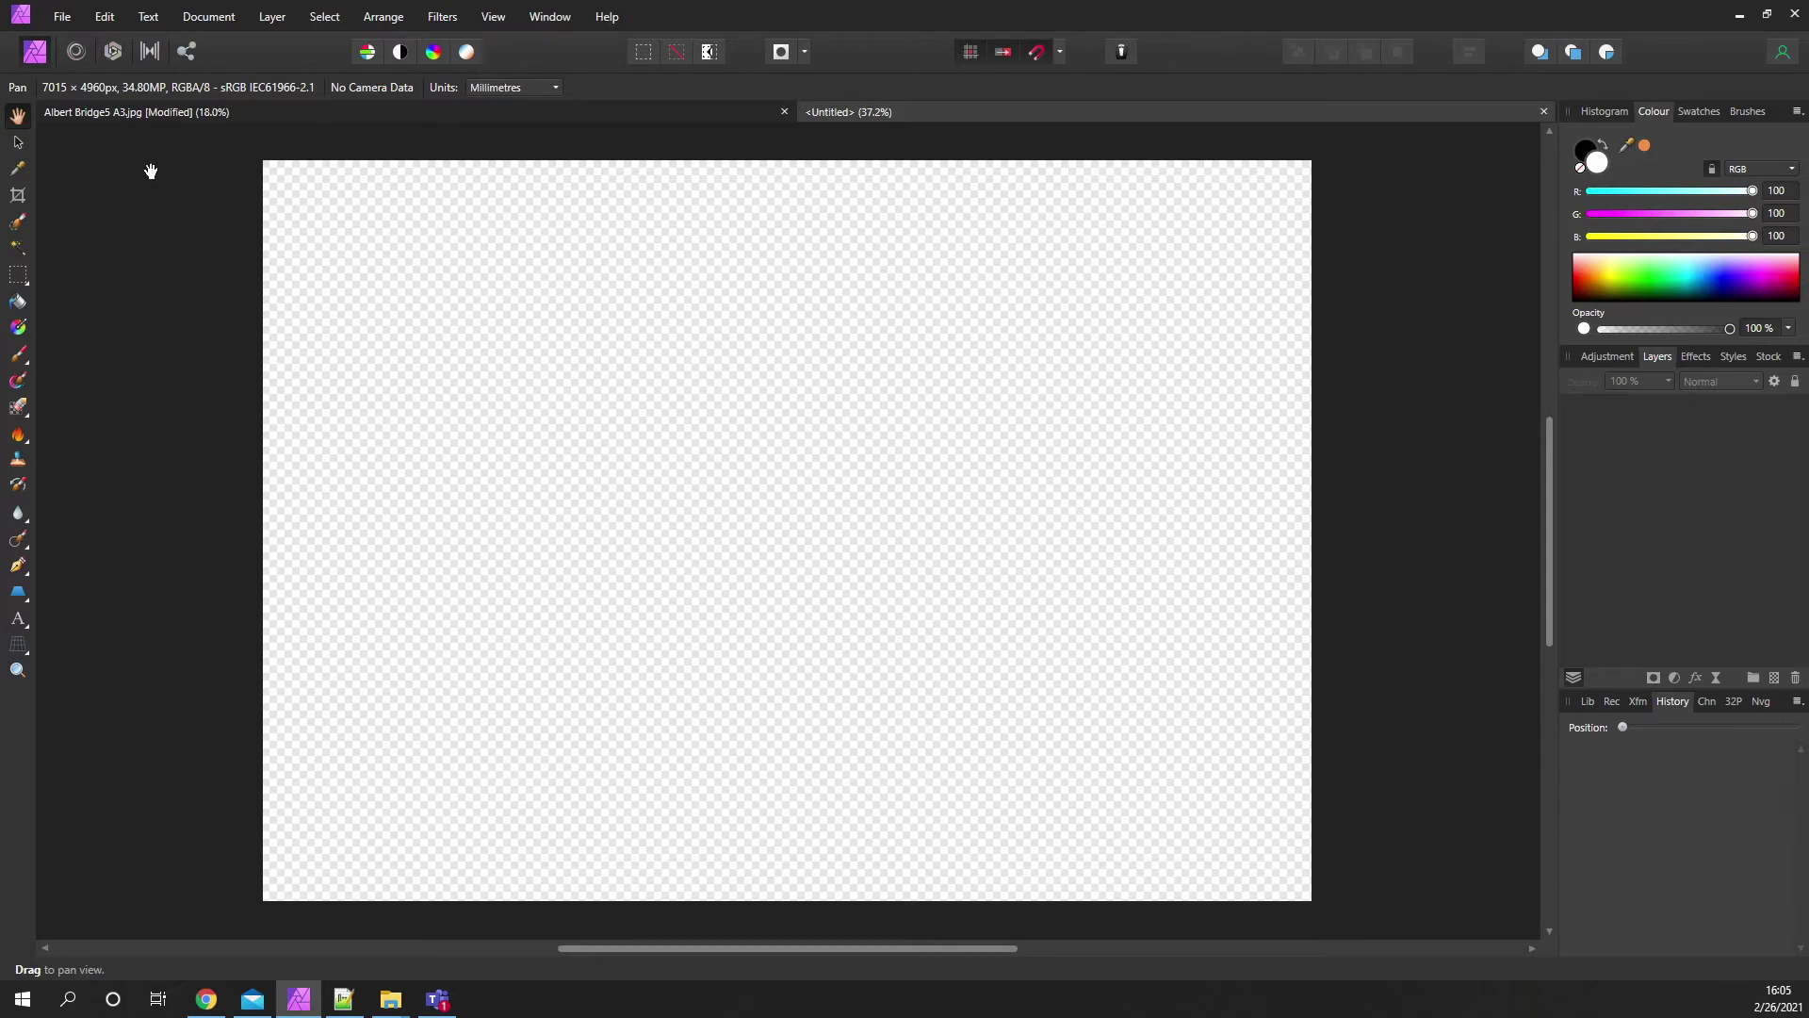
click(279, 27)
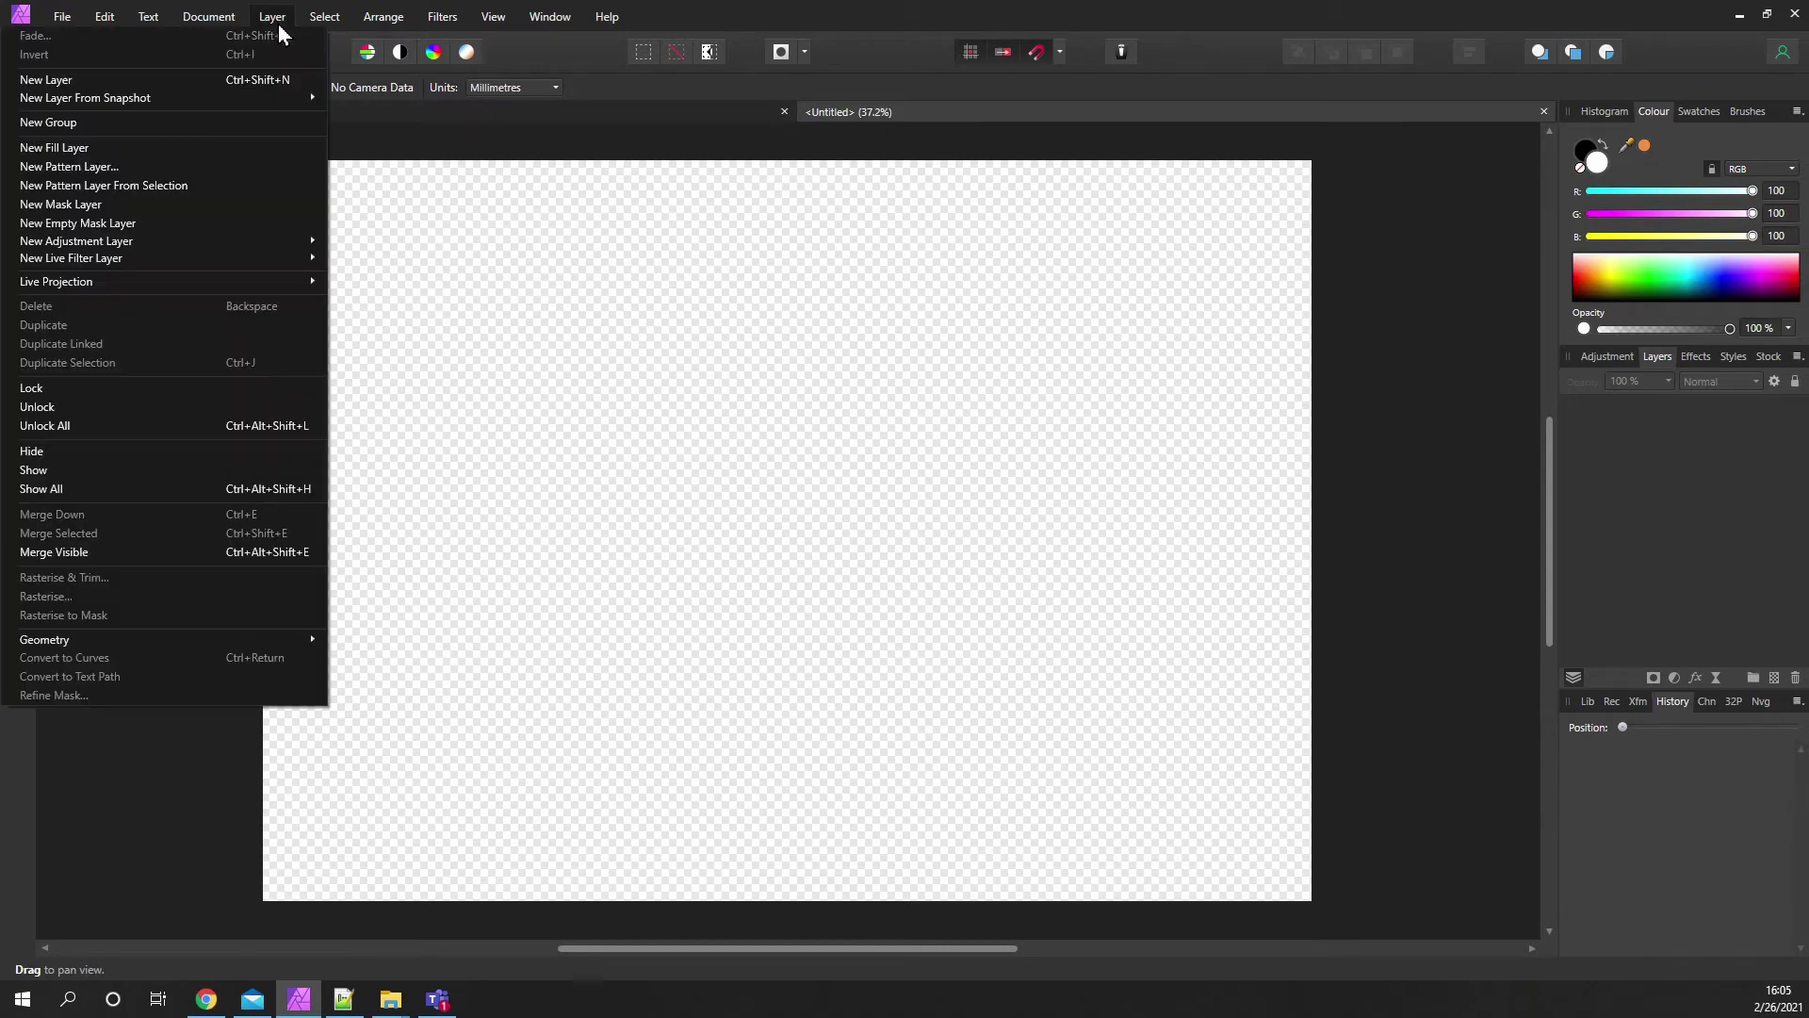
click(126, 146)
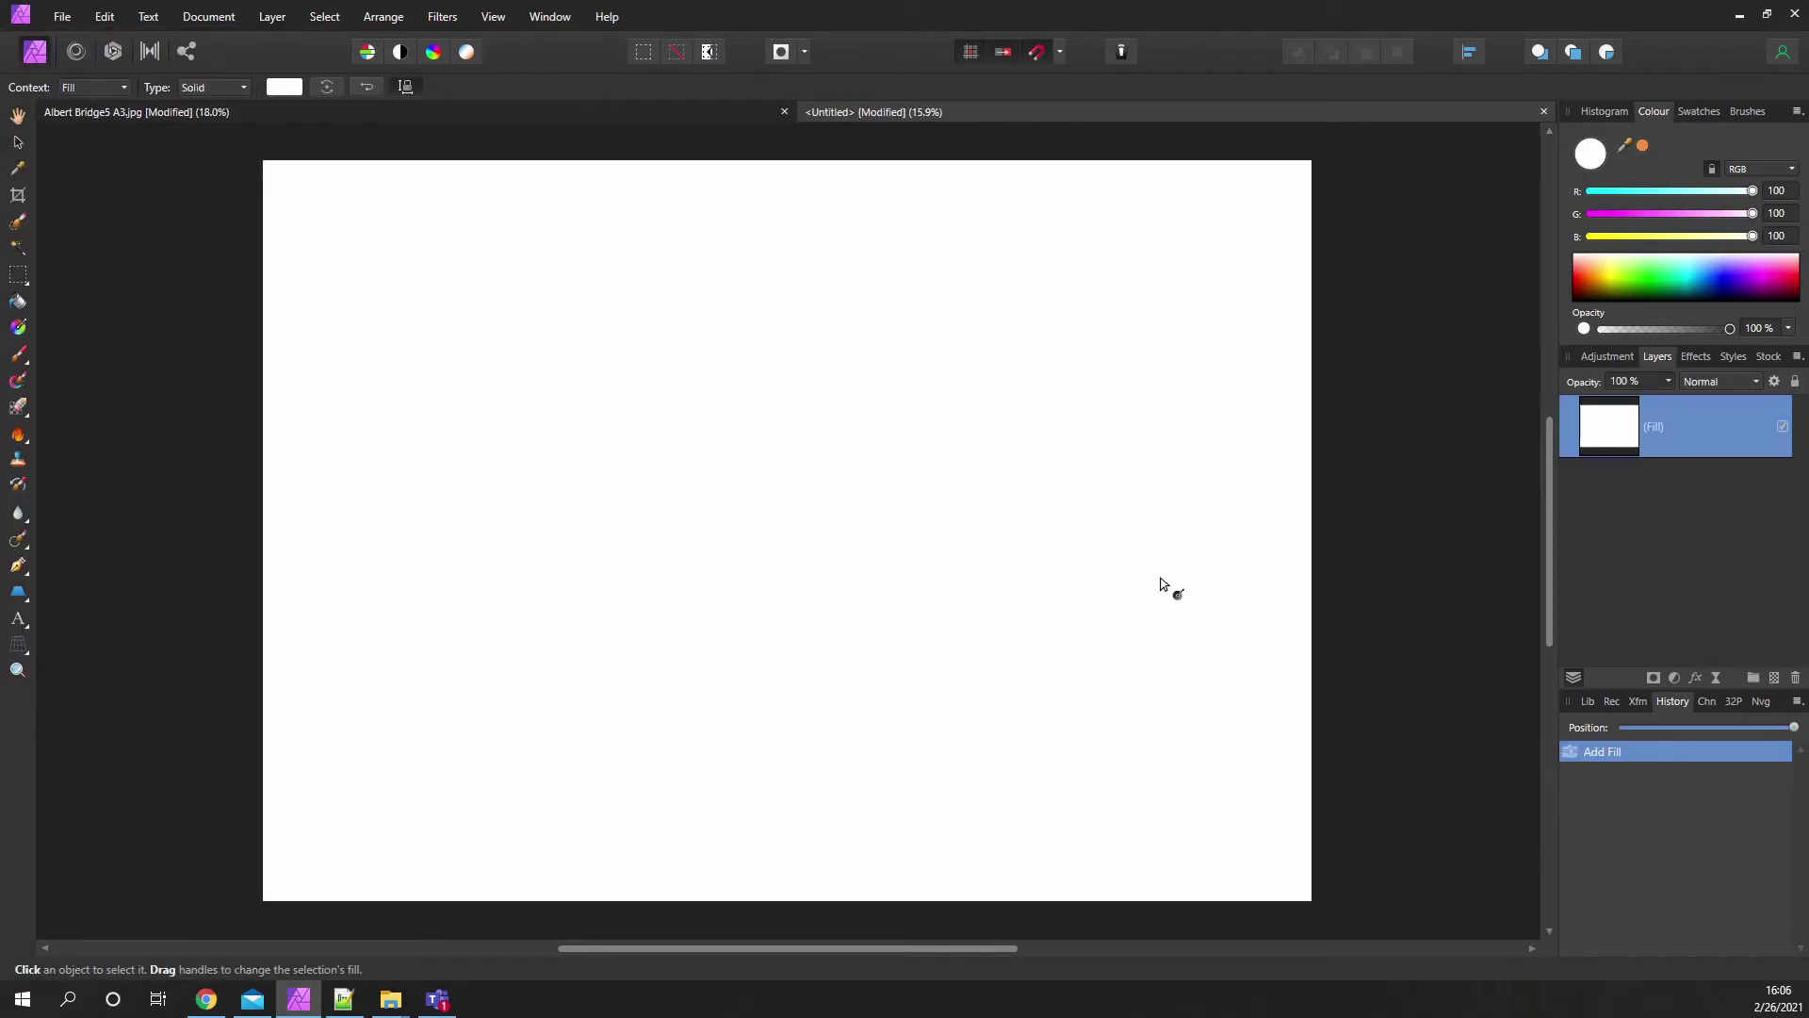
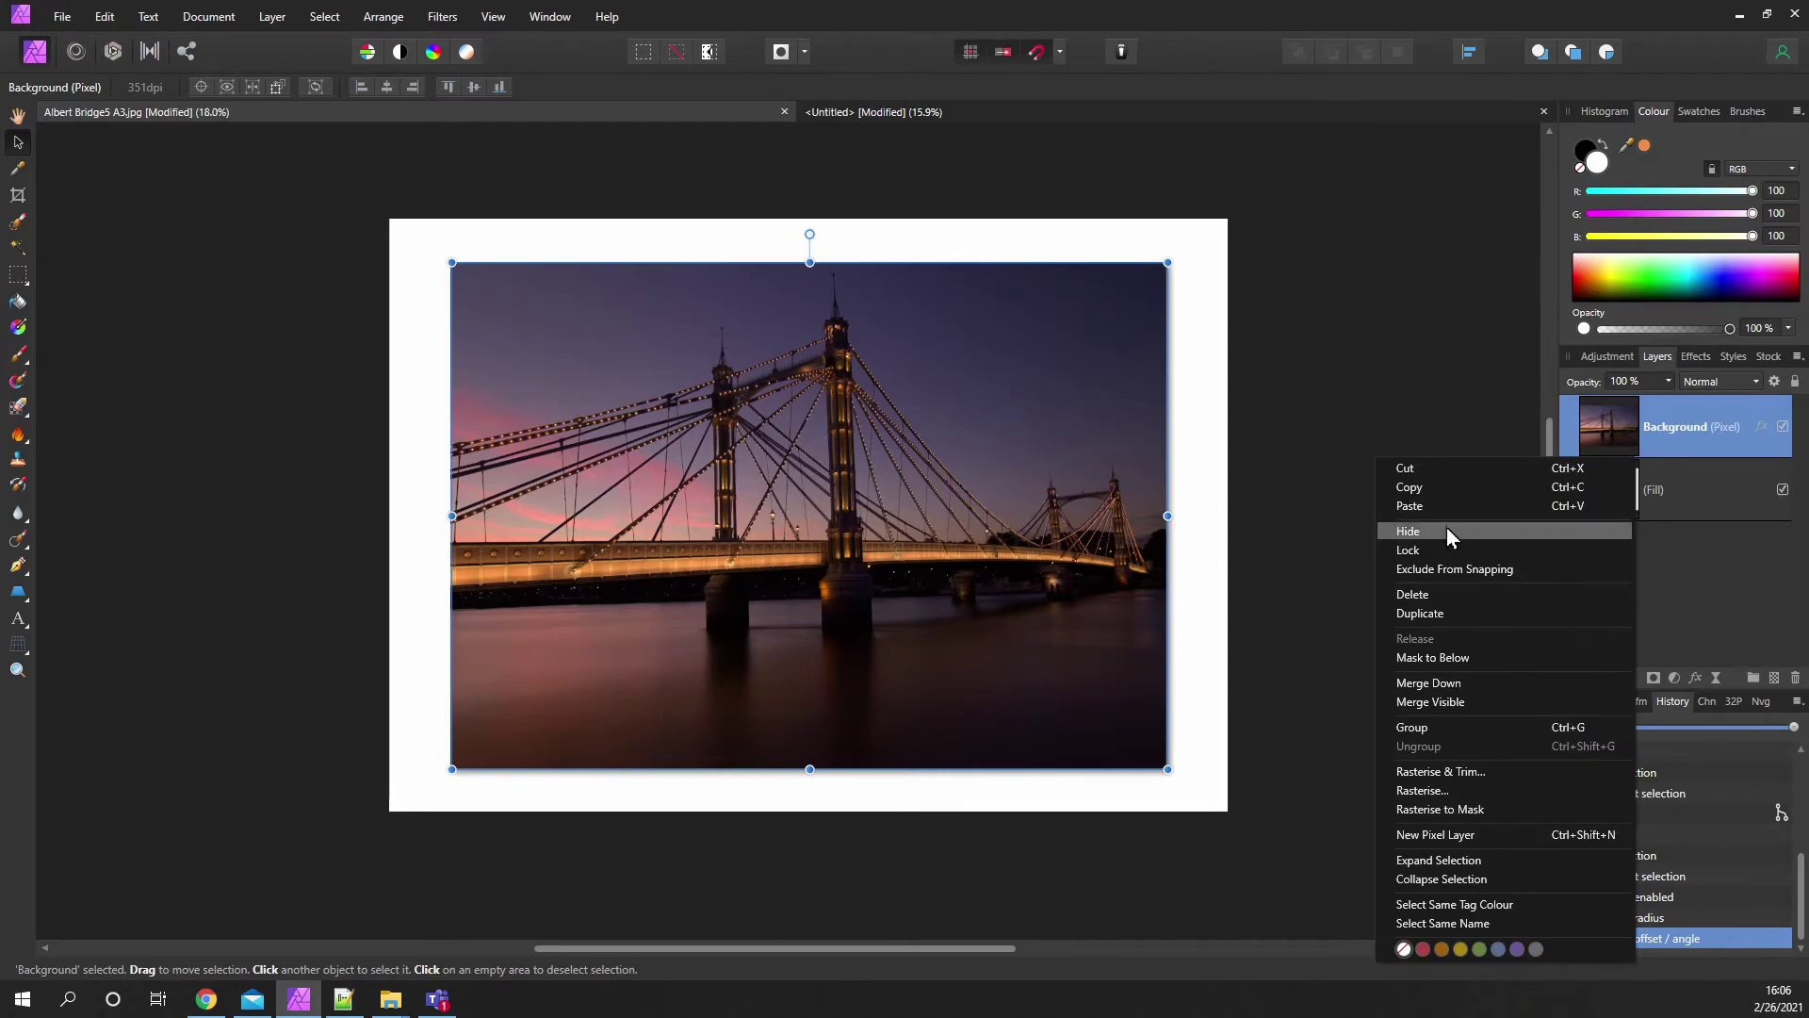
Step: Copy the Background photo layer from the Albert Bridge document and paste it into the new untitled document
click(1440, 489)
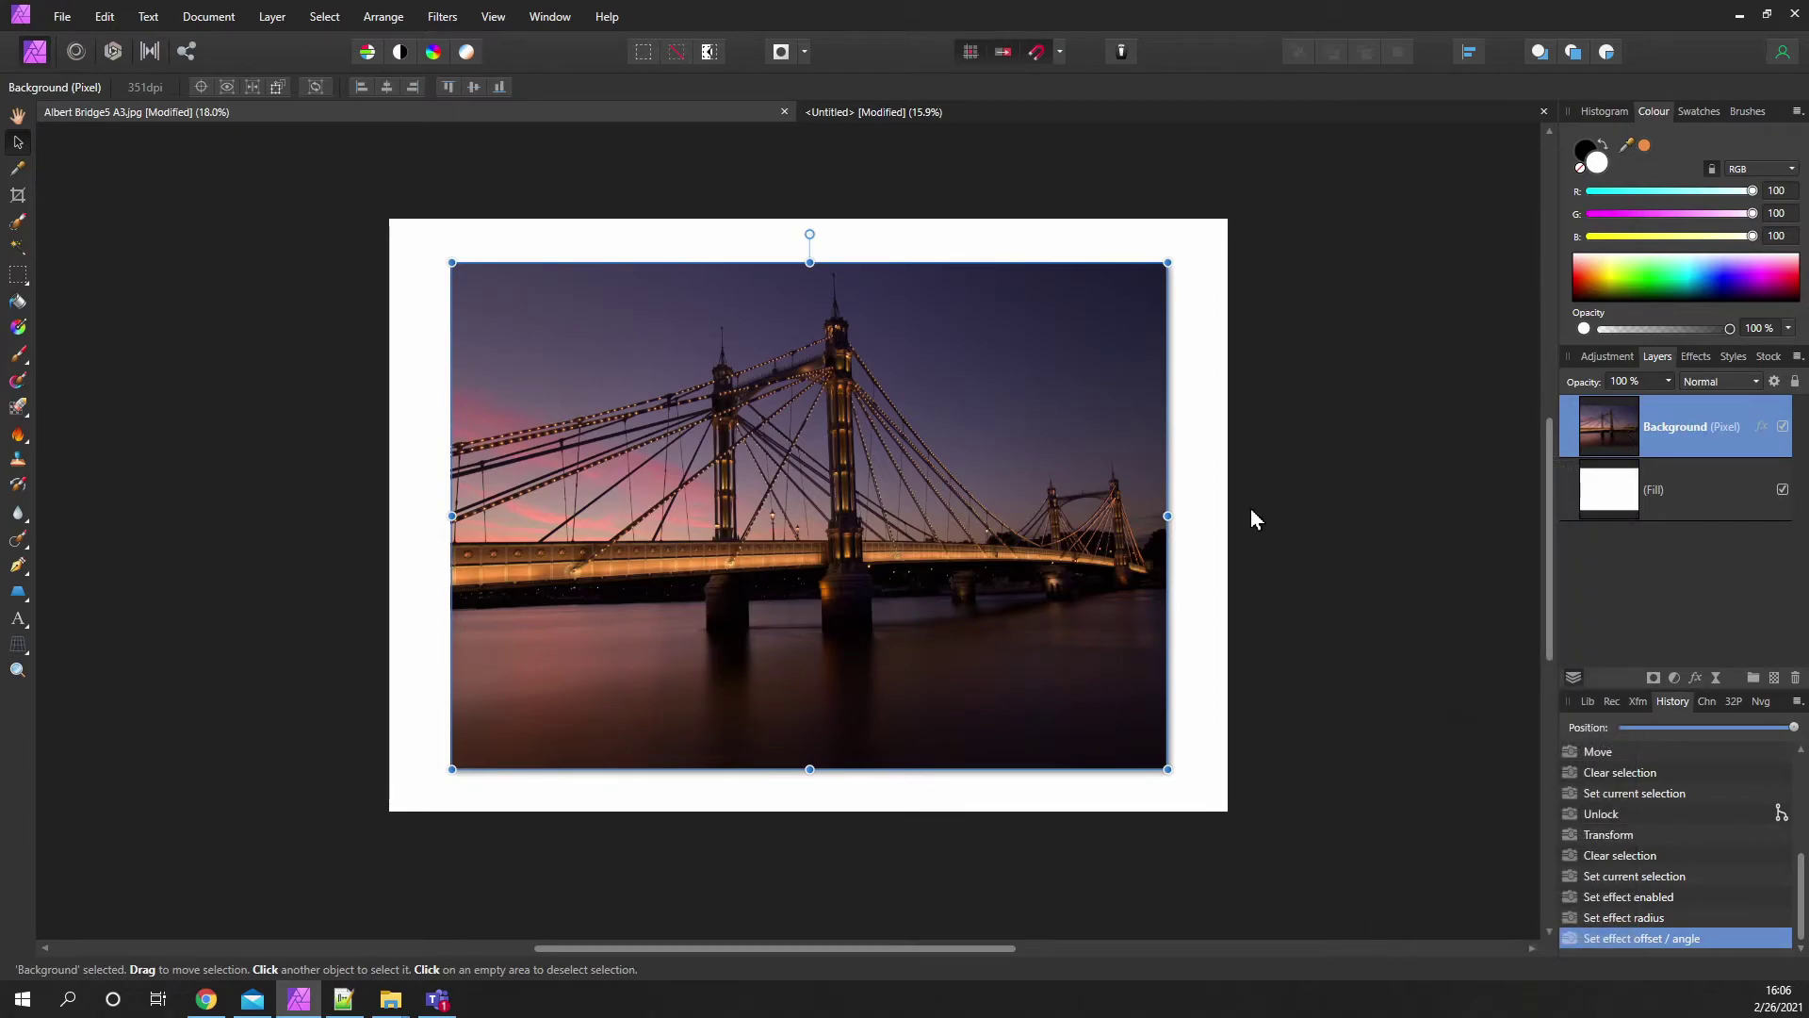
click(940, 113)
click(111, 15)
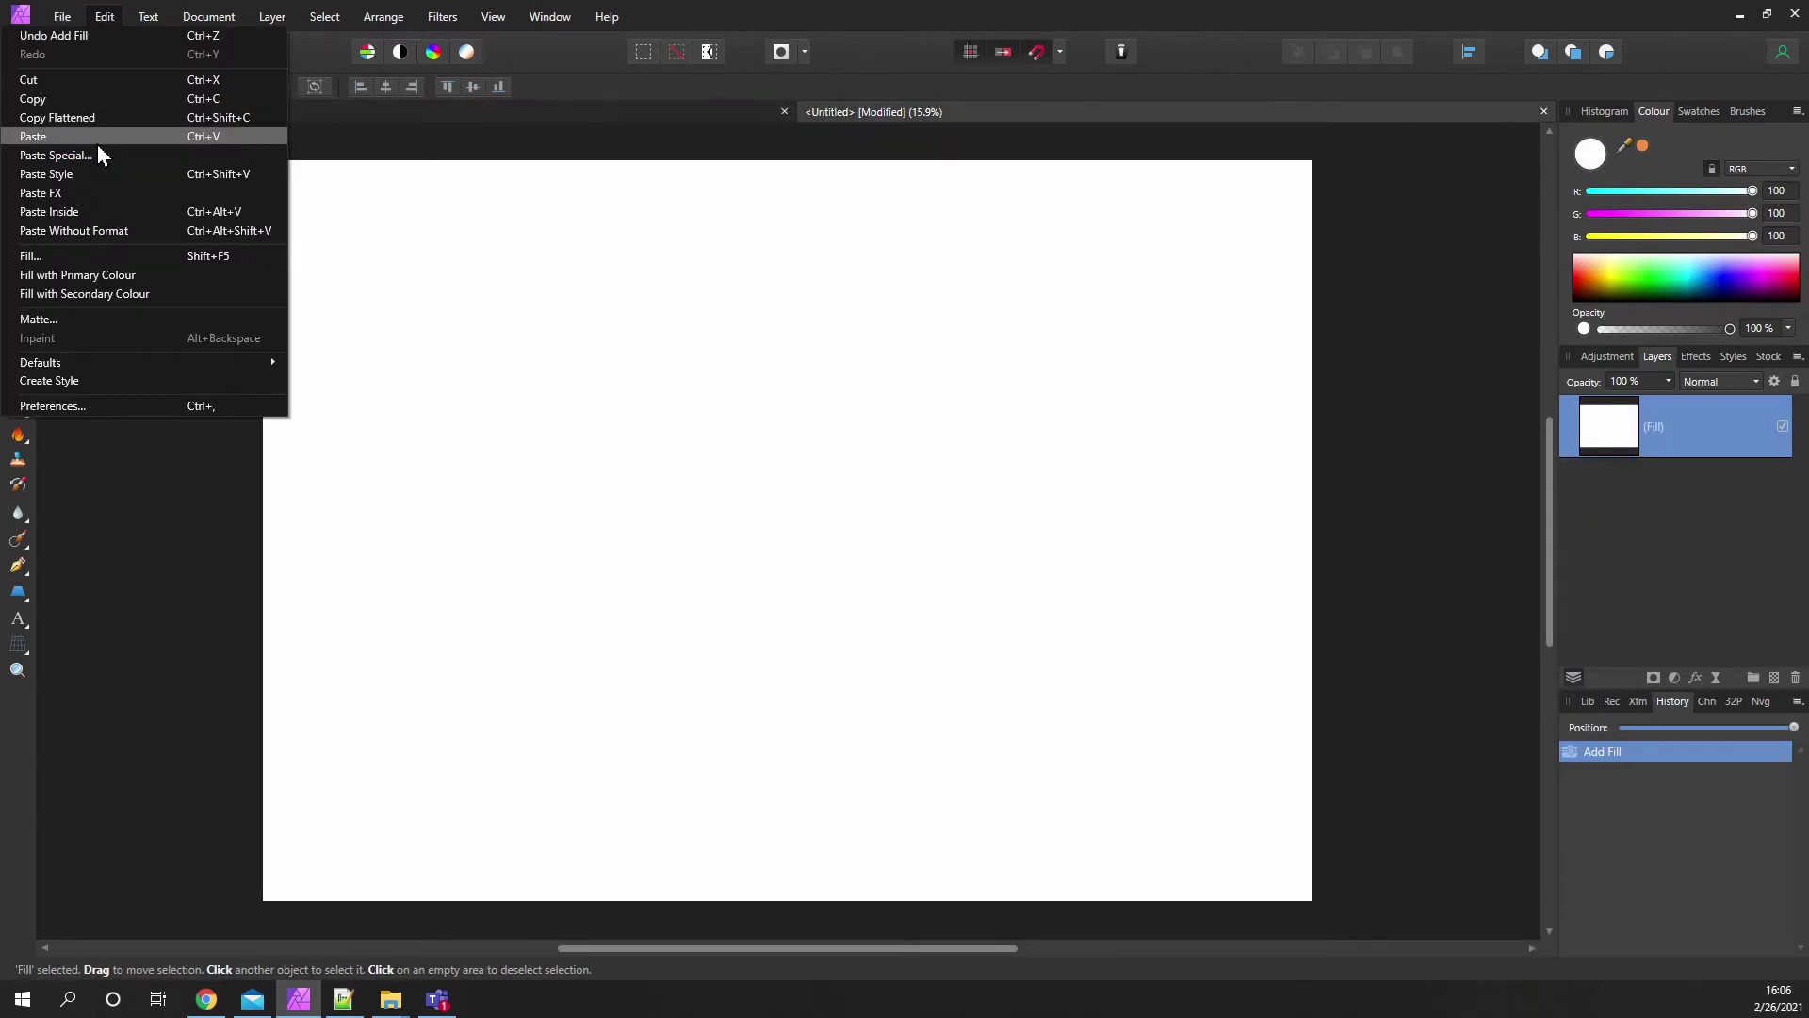
click(93, 137)
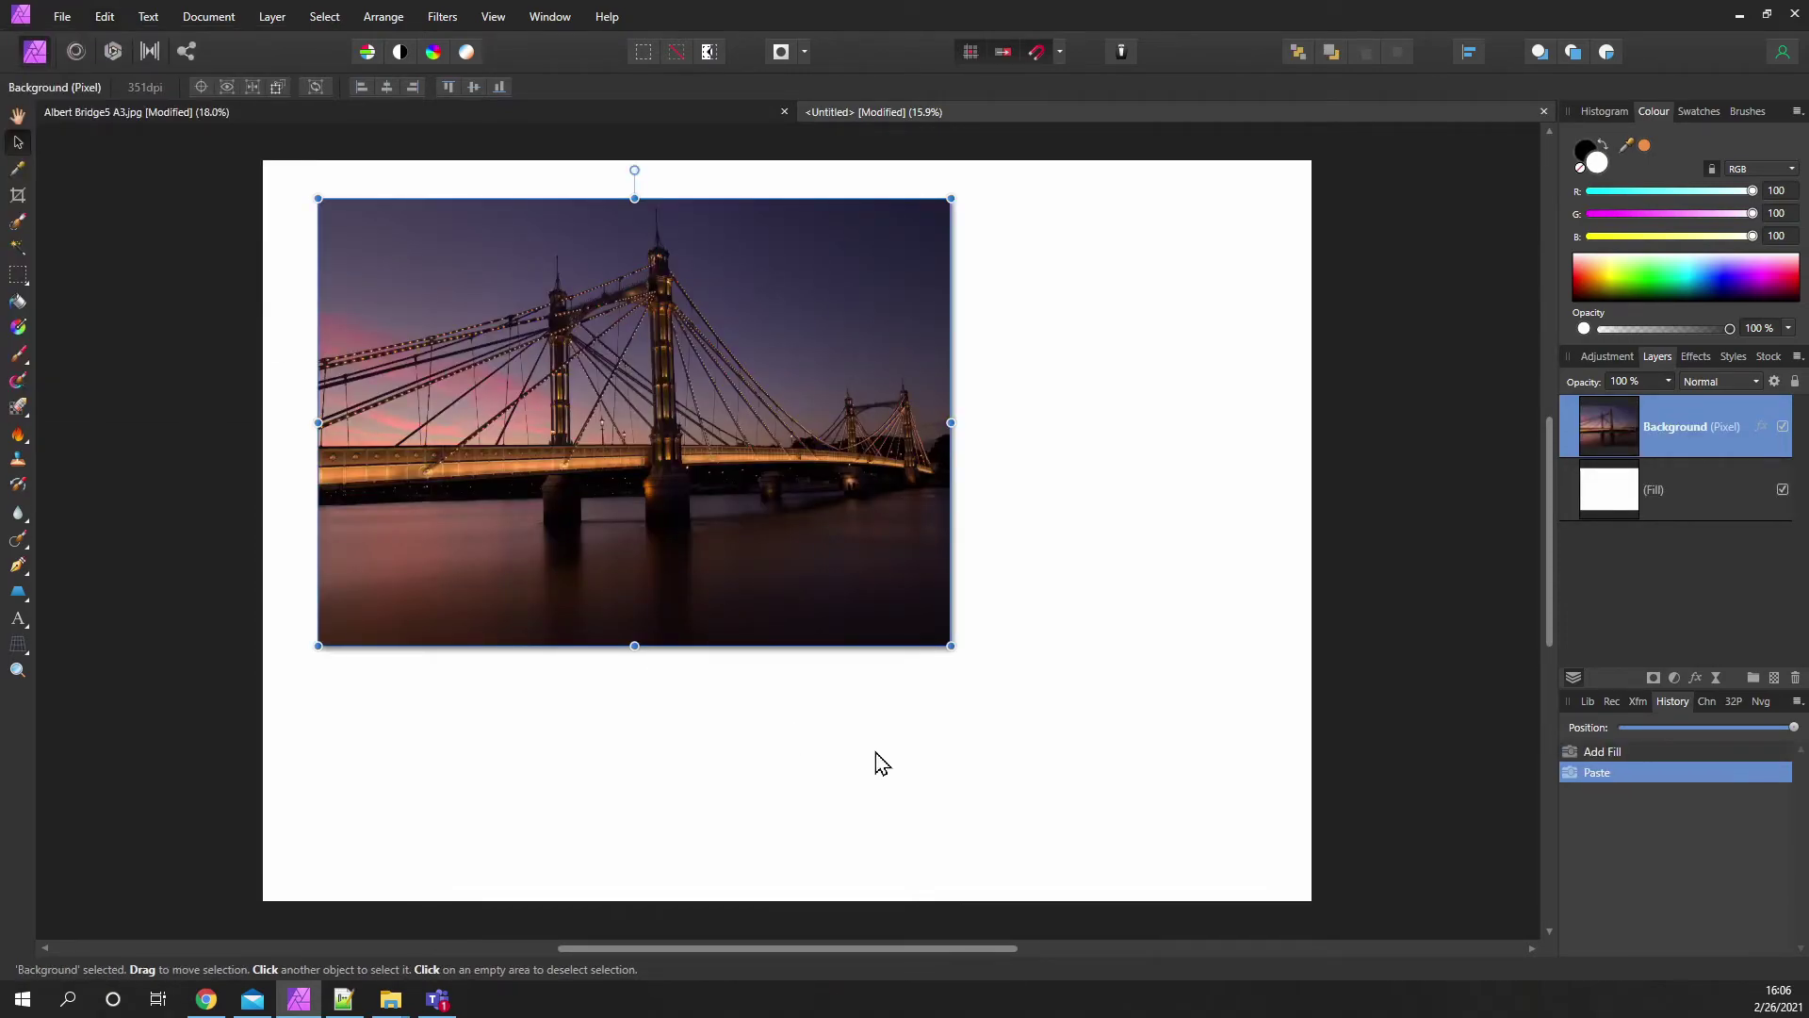
Step: Move the pasted photo near the page's upper-left corner and enlarge it proportionally until it nearly fills the page
drag(674, 471, 802, 556)
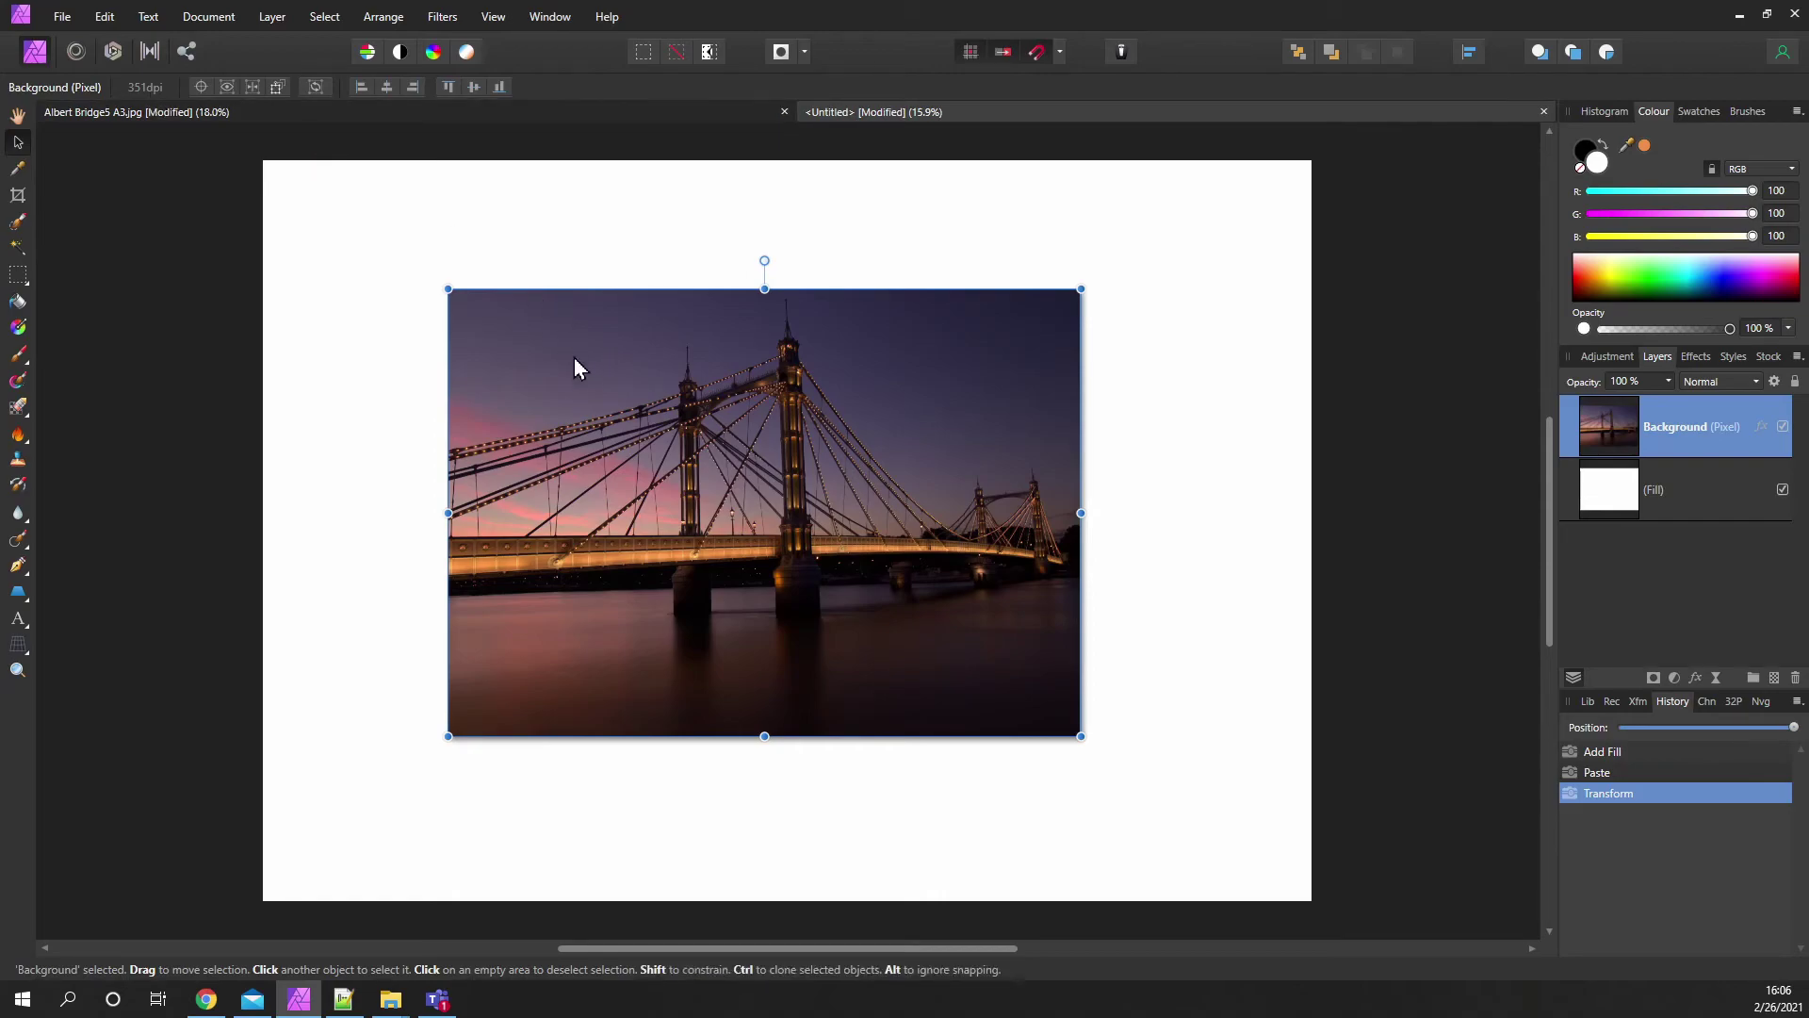
drag(716, 463, 565, 375)
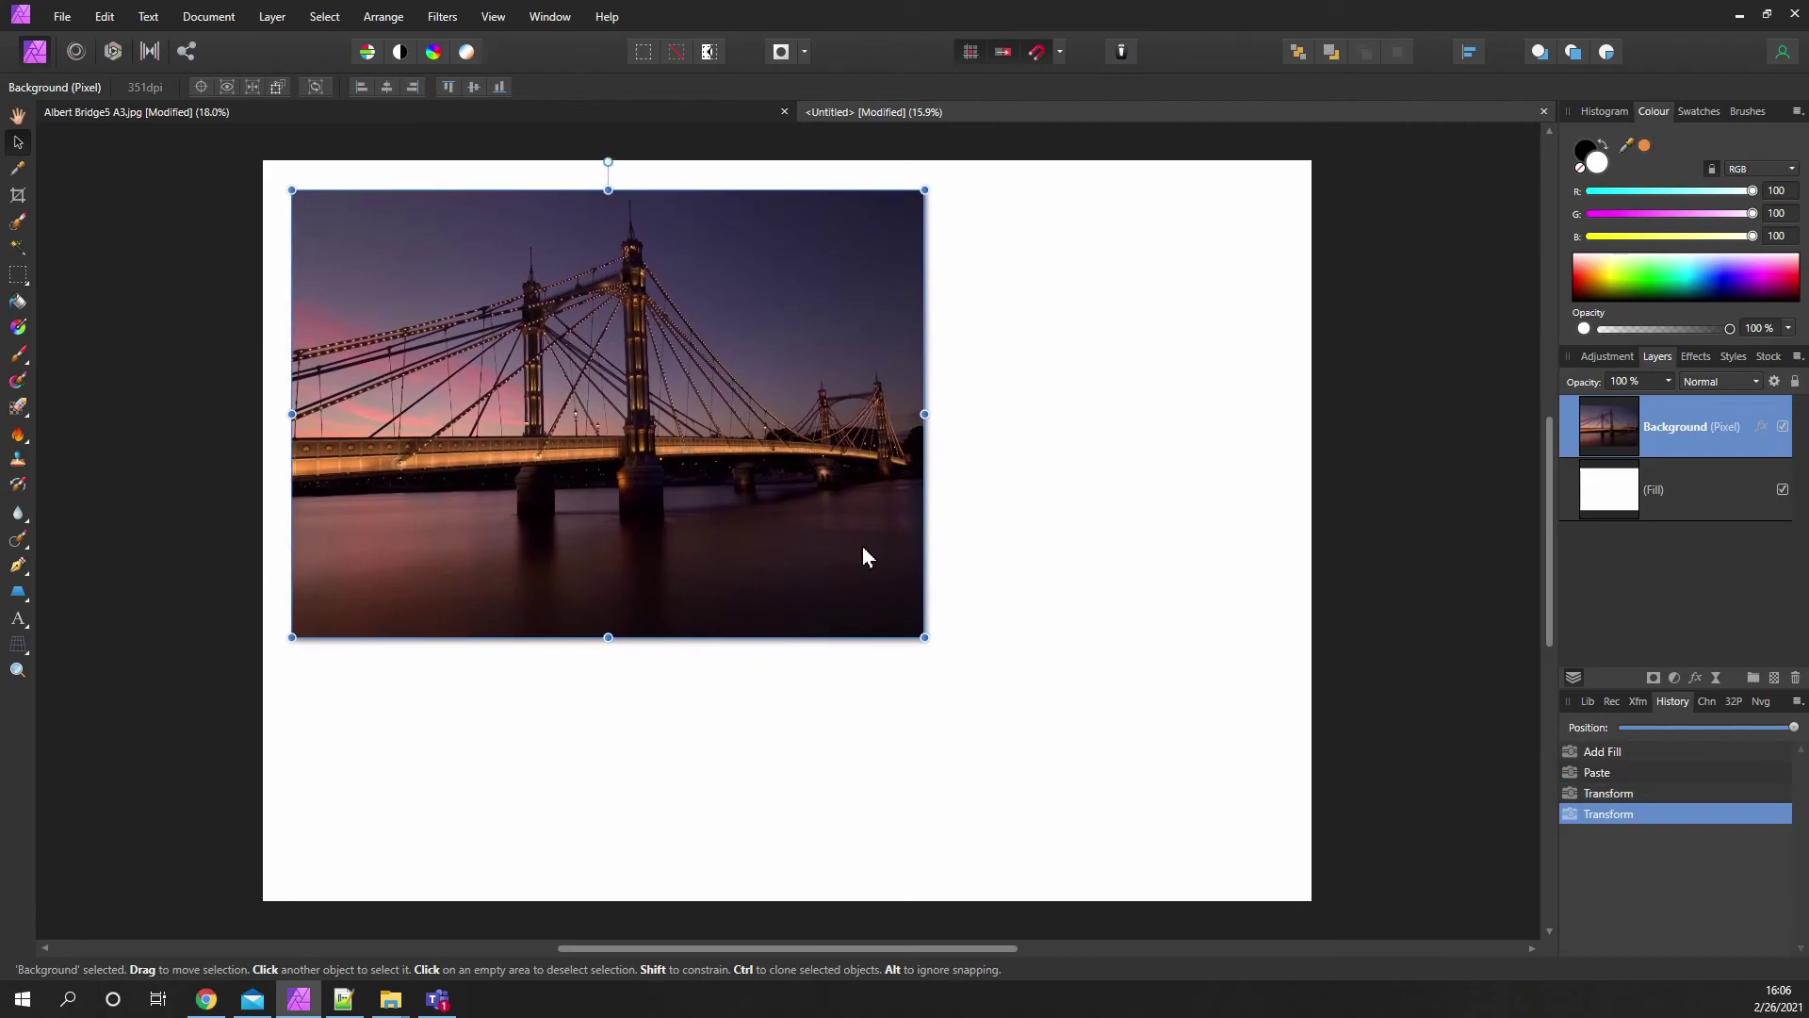
drag(924, 638, 1296, 796)
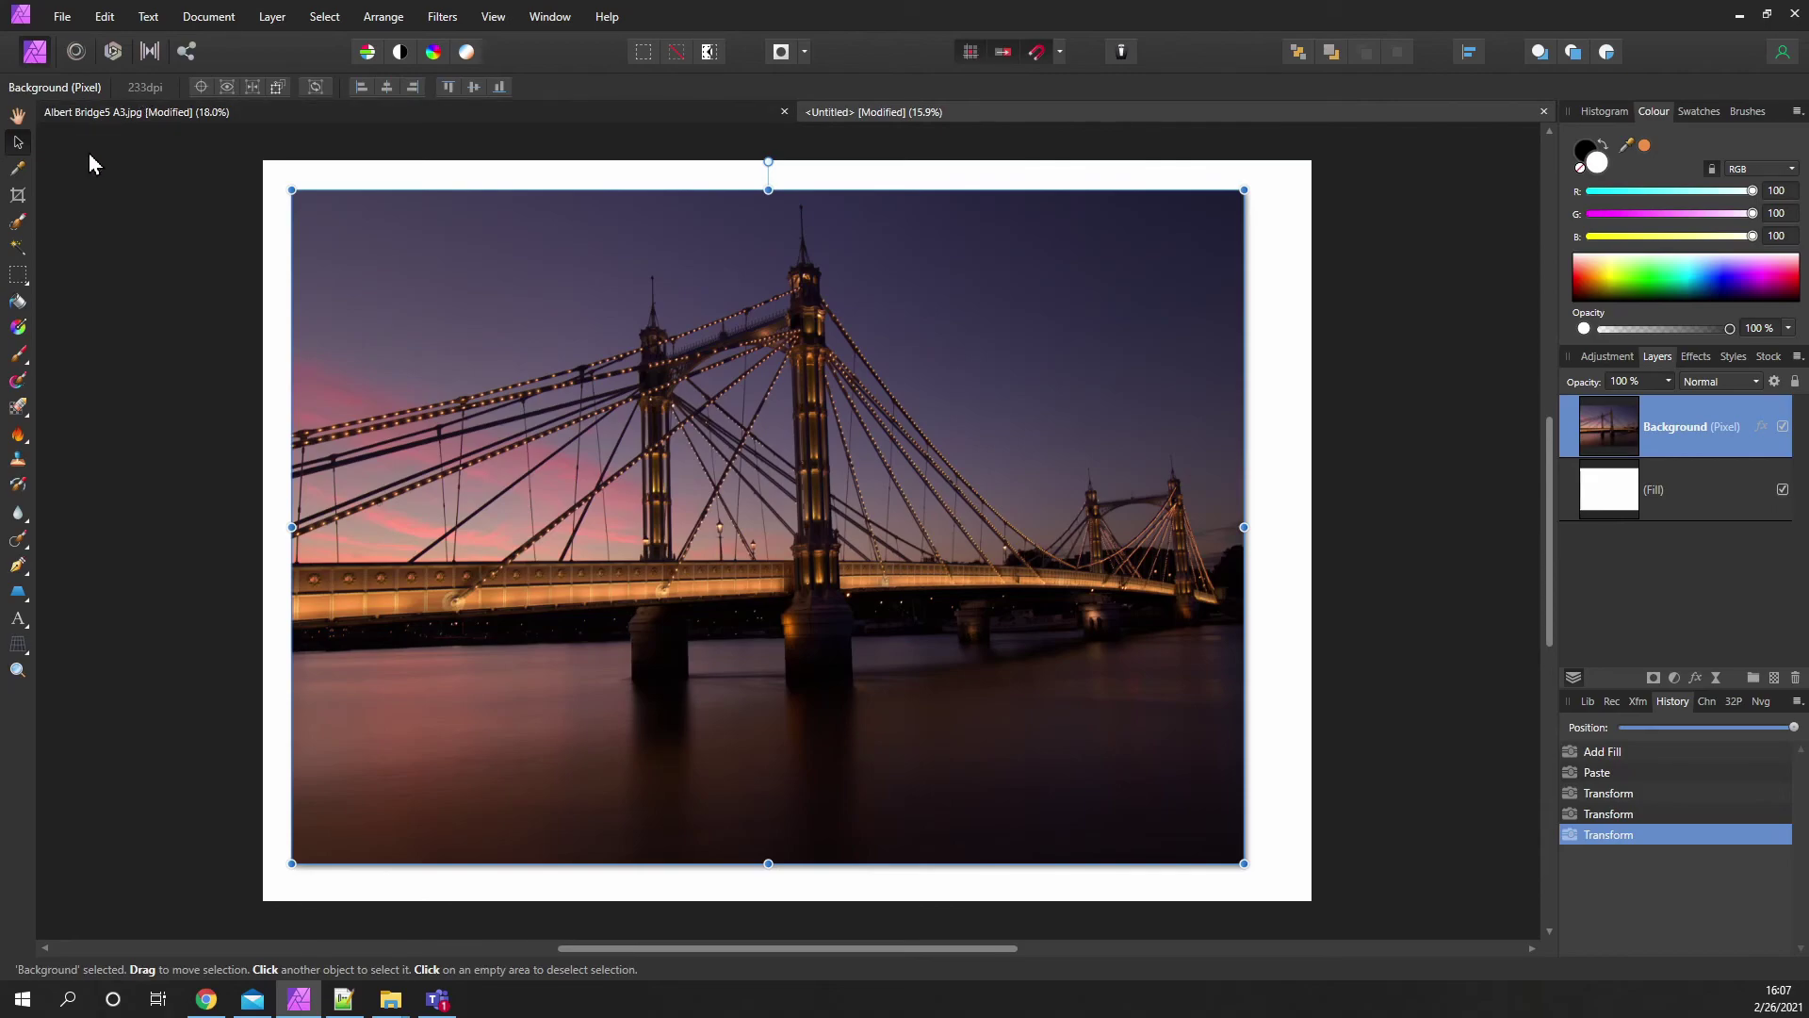
Step: Centre the enlarged photo on the white page so the borders are balanced, and clear the selection
mouse_move(697, 488)
mouse_down()
mouse_move(677, 482)
mouse_move(727, 483)
mouse_move(710, 483)
mouse_up()
drag(800, 548, 799, 557)
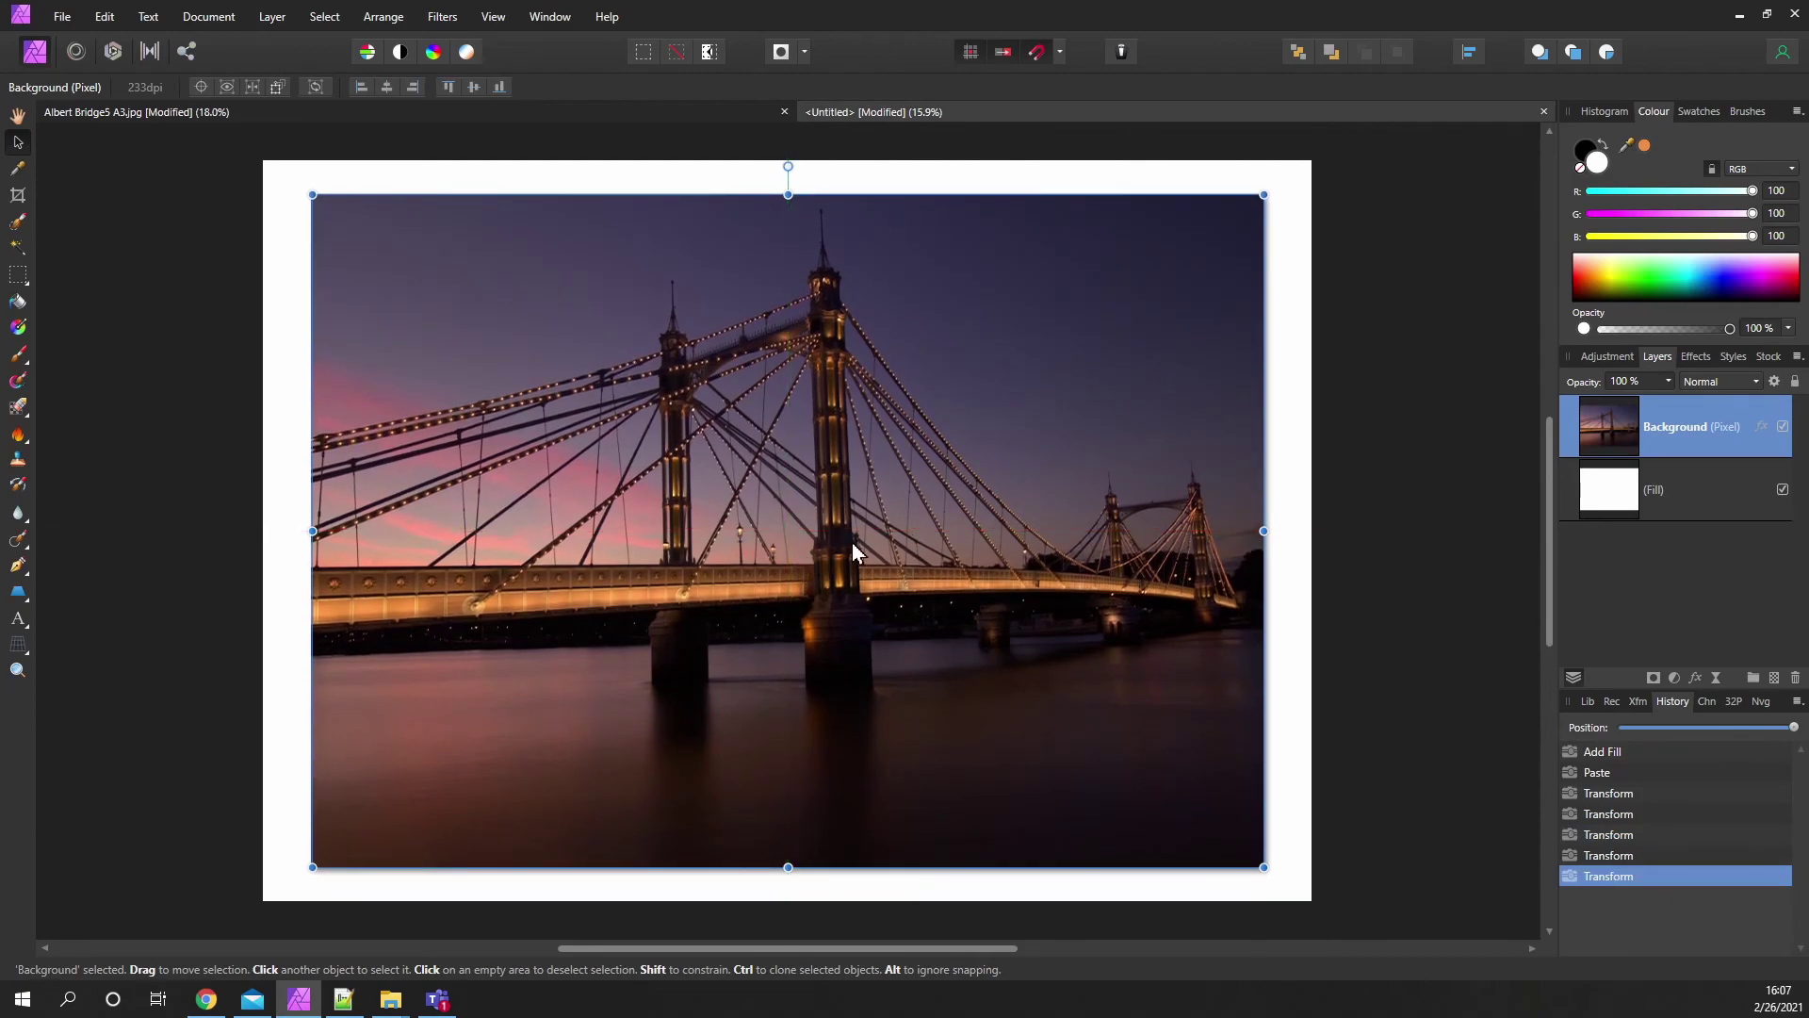
click(1365, 519)
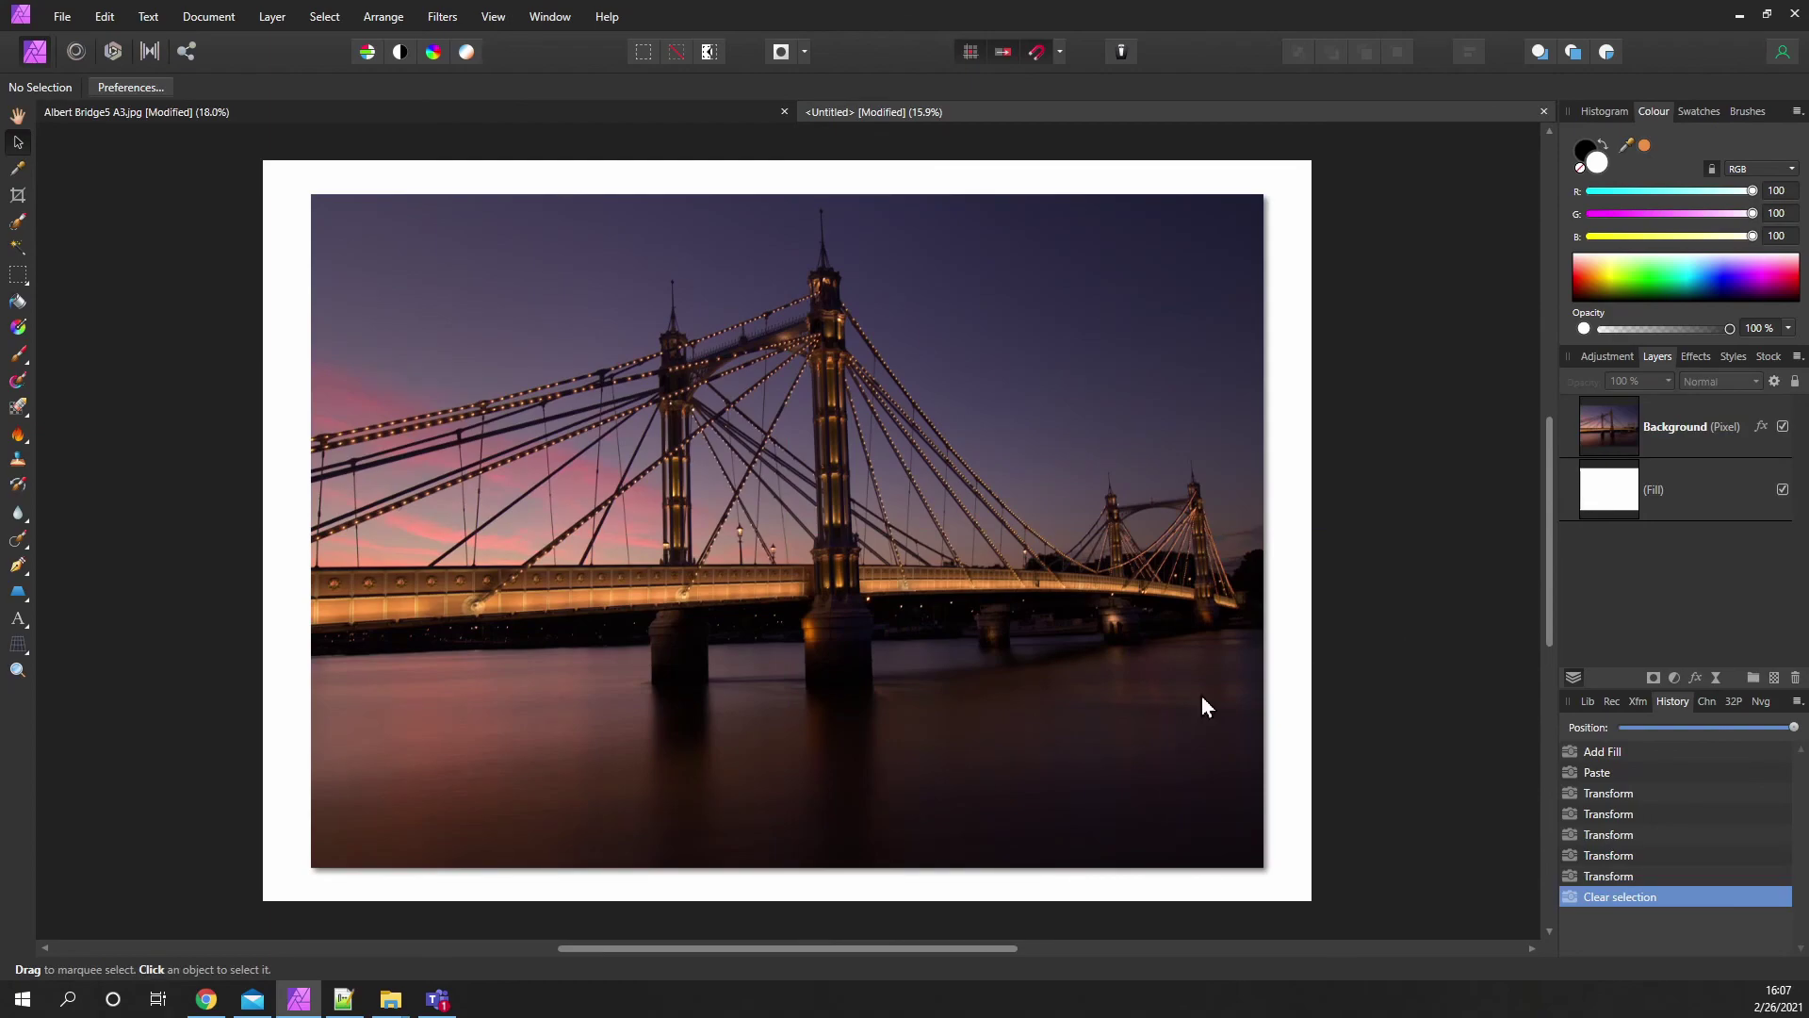
drag(617, 322, 613, 327)
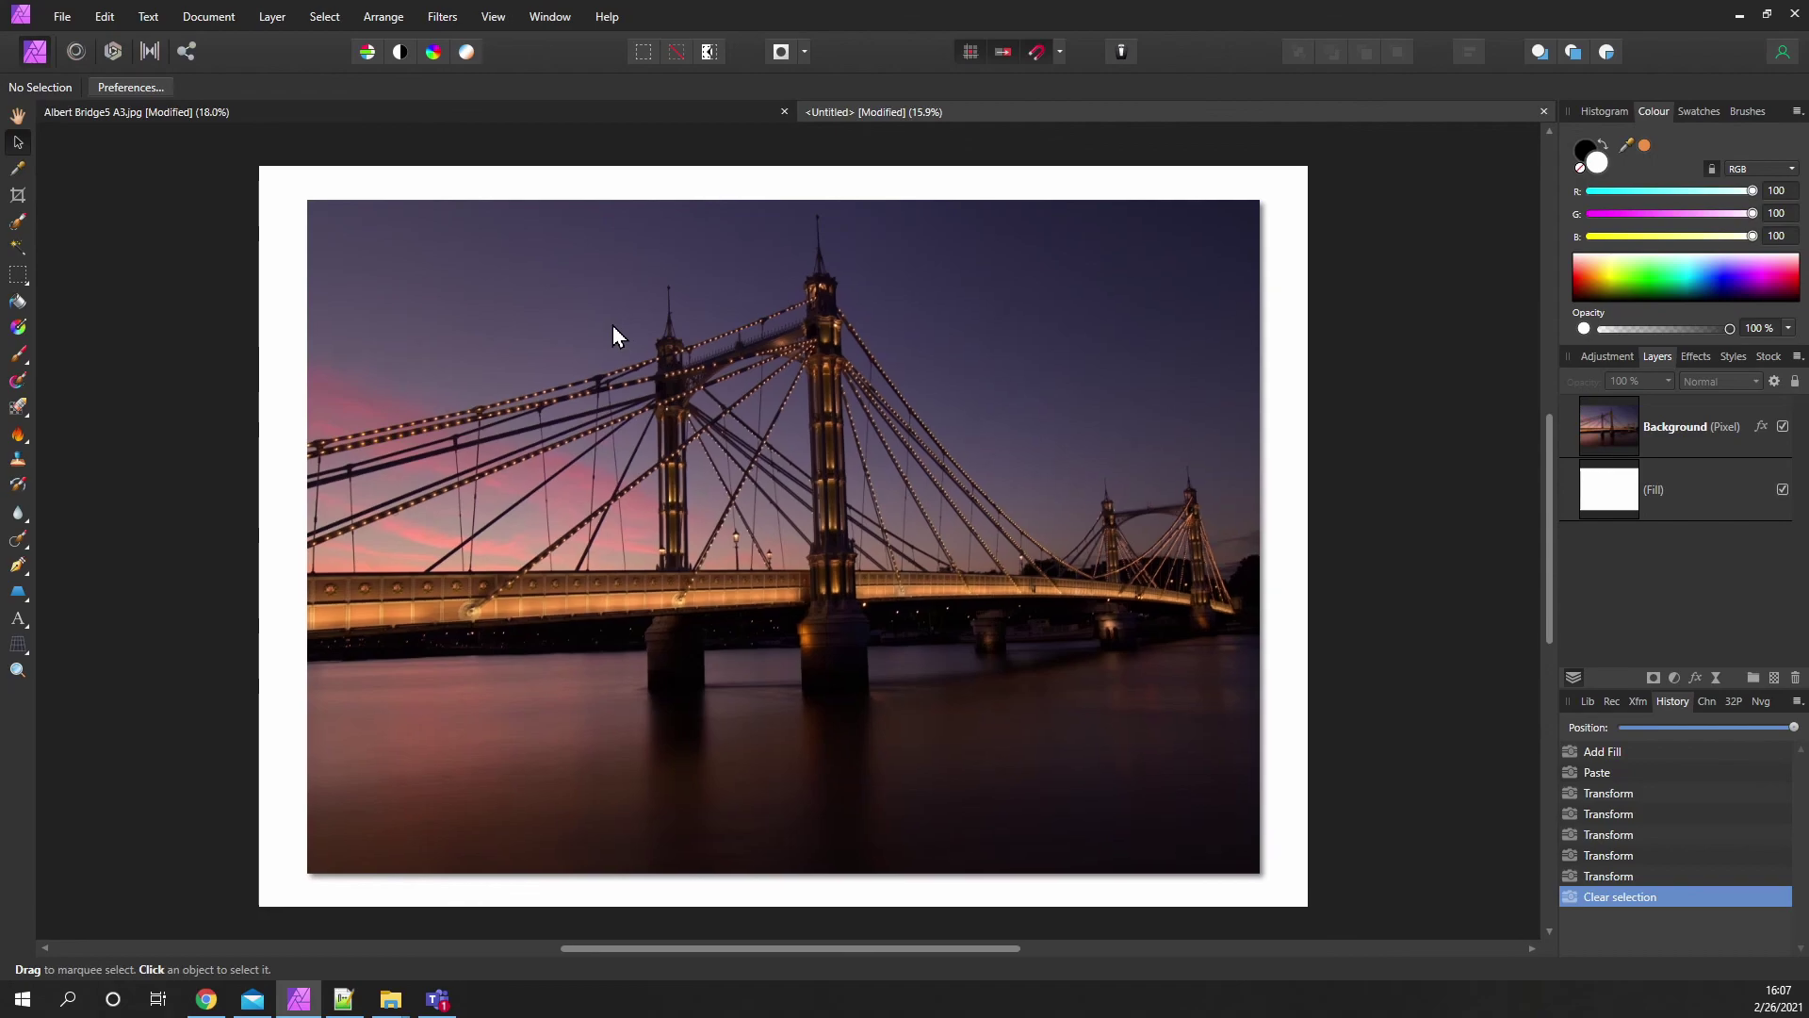